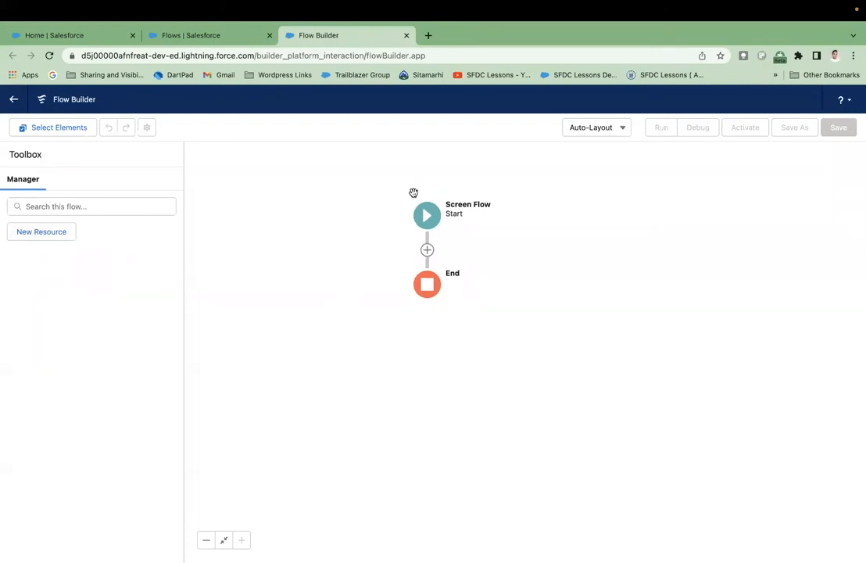
- Add a Screen element between Start and End, opening the New Screen editor
{"action": "left_click_drag", "start_coordinate": [408, 203], "coordinate": [405, 196]}
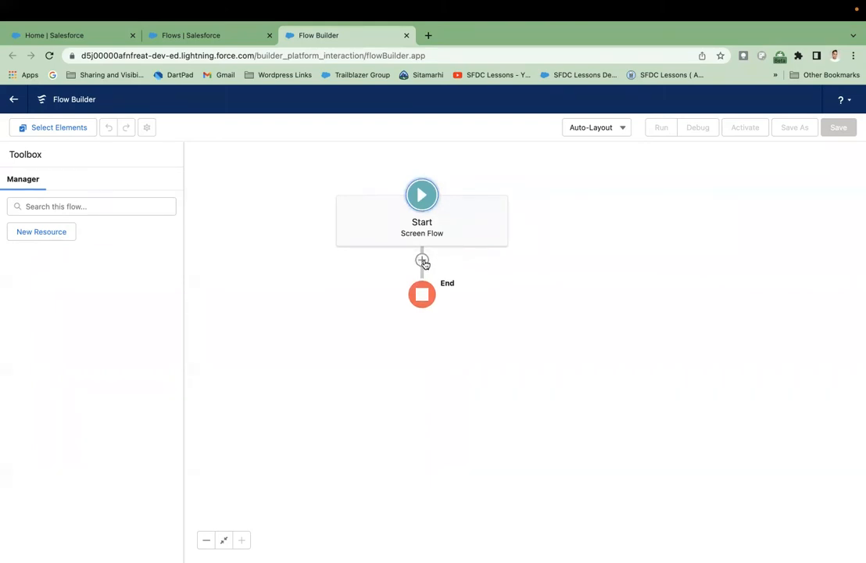
{"action": "left_click", "coordinate": [423, 261]}
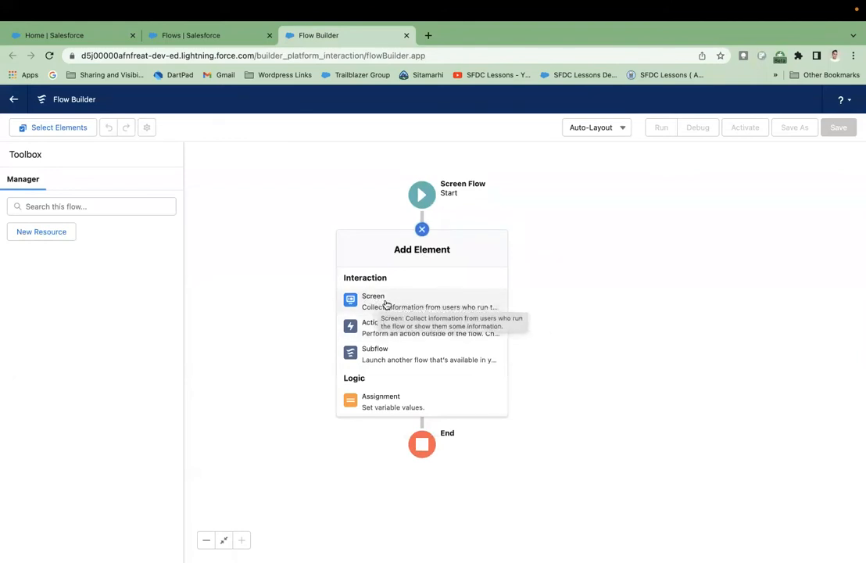
{"action": "left_click", "coordinate": [386, 304]}
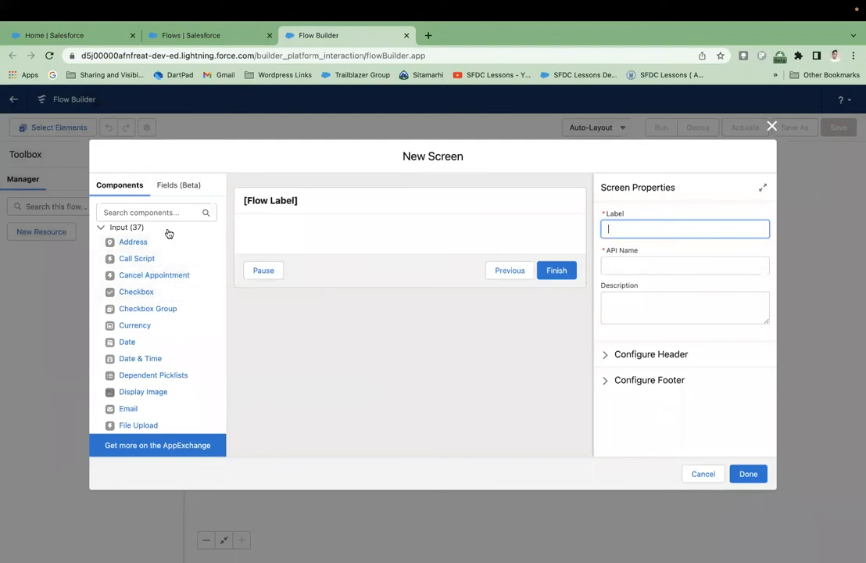
{"action": "left_click", "coordinate": [101, 227]}
{"action": "left_click", "coordinate": [101, 238]}
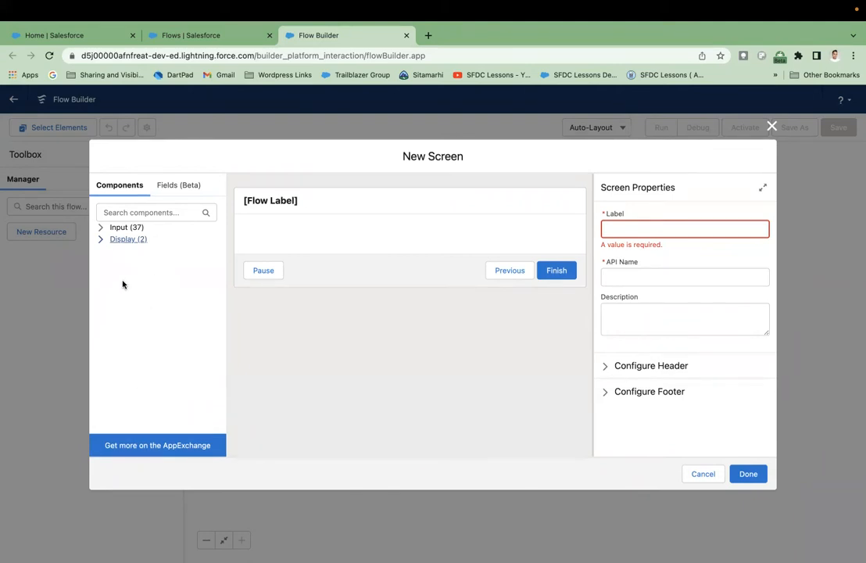
{"action": "left_click", "coordinate": [101, 228]}
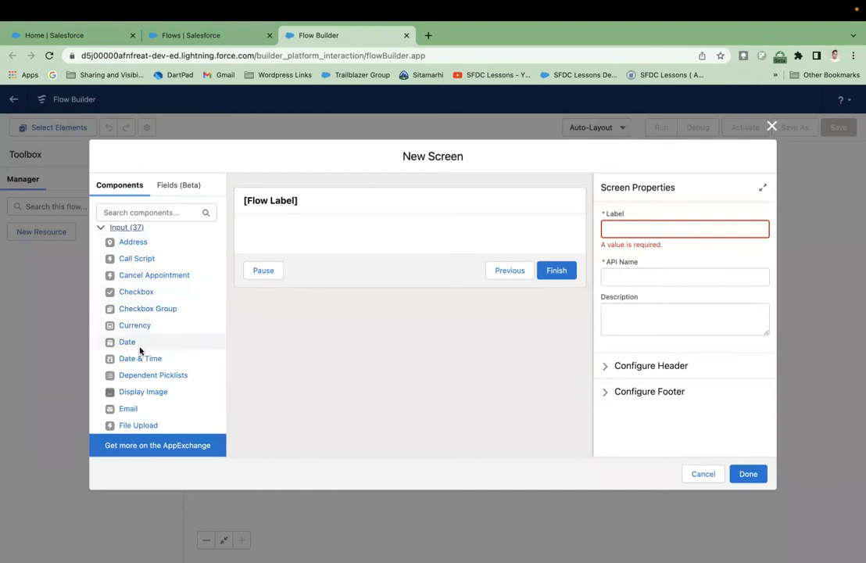
- Expand the Display (2) group at the bottom of the Components list
{"action": "scroll", "coordinate": [159, 364], "scroll_direction": "down", "scroll_amount": 5}
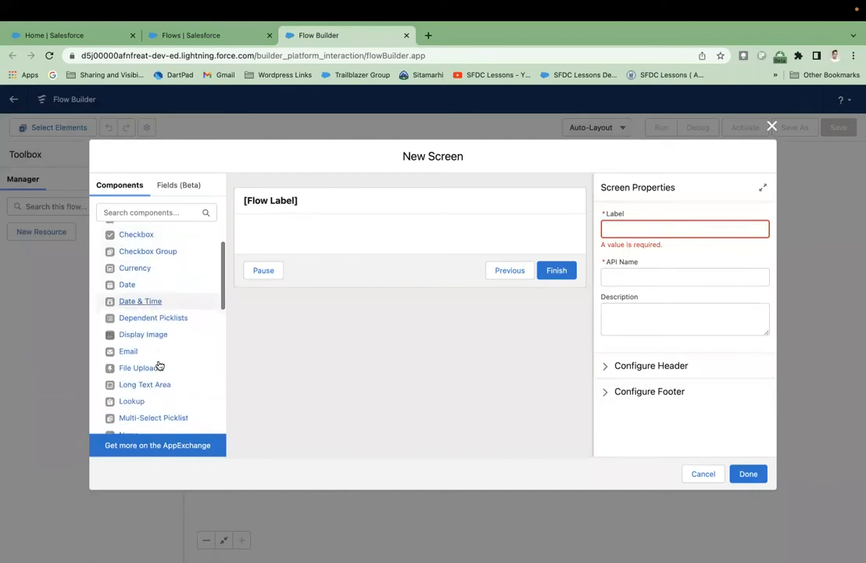
{"action": "scroll", "coordinate": [160, 364], "scroll_direction": "down", "scroll_amount": 2}
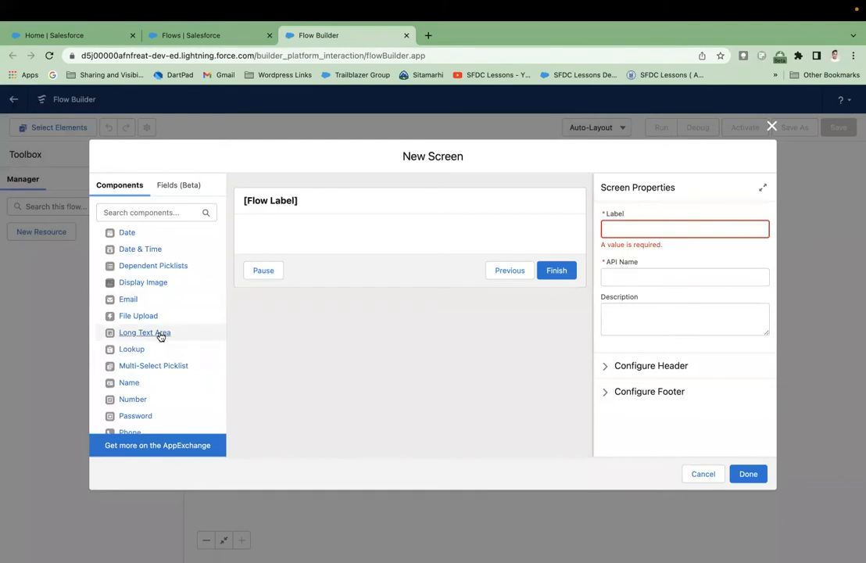
{"action": "scroll", "coordinate": [160, 335], "scroll_direction": "down", "scroll_amount": 4}
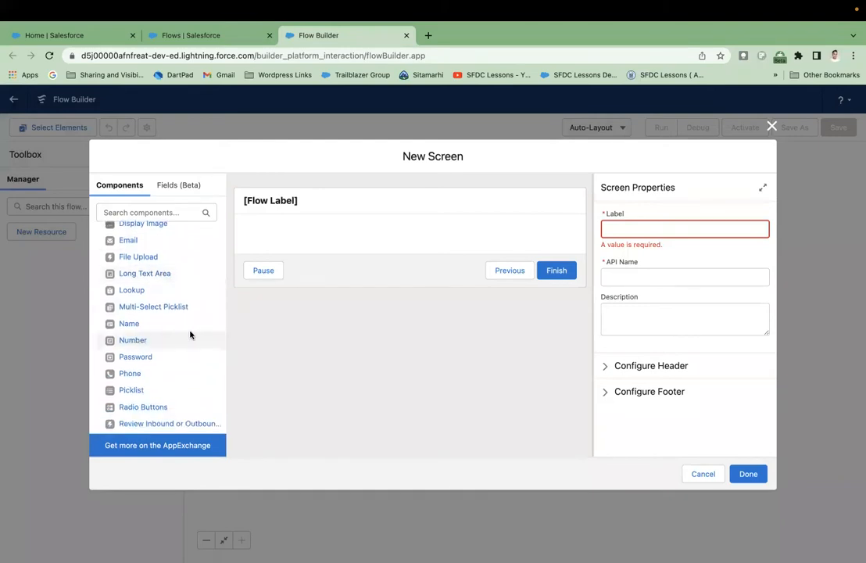
{"action": "scroll", "coordinate": [170, 368], "scroll_direction": "down", "scroll_amount": 4}
{"action": "scroll", "coordinate": [170, 369], "scroll_direction": "down", "scroll_amount": 8}
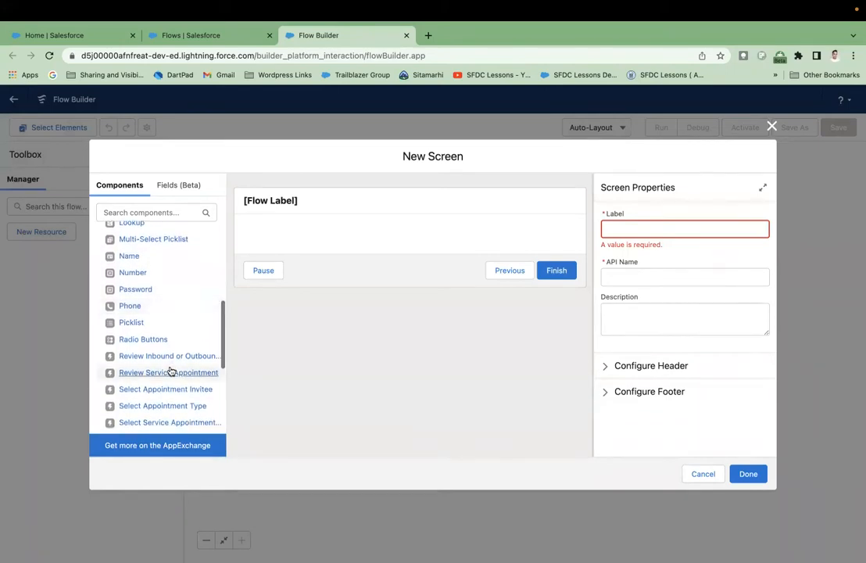
{"action": "scroll", "coordinate": [170, 370], "scroll_direction": "down", "scroll_amount": 6}
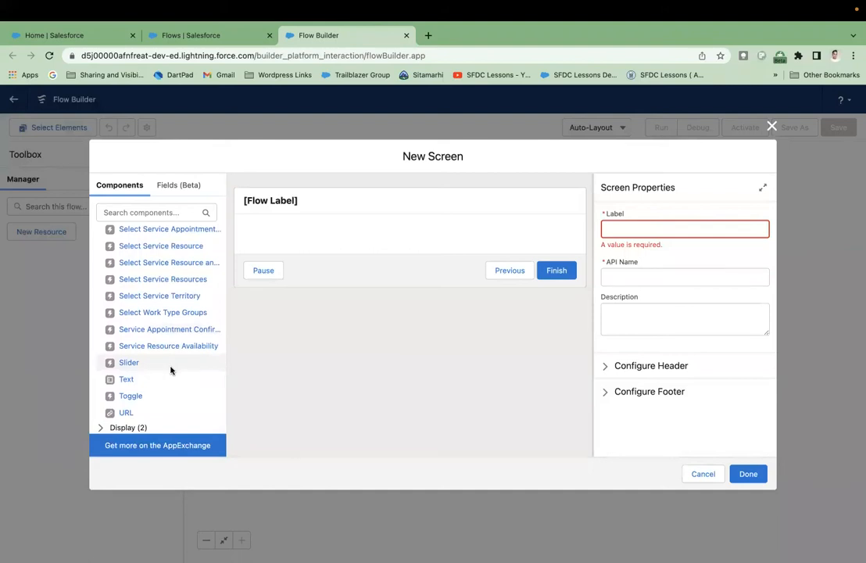
{"action": "scroll", "coordinate": [170, 370], "scroll_direction": "up", "scroll_amount": 12}
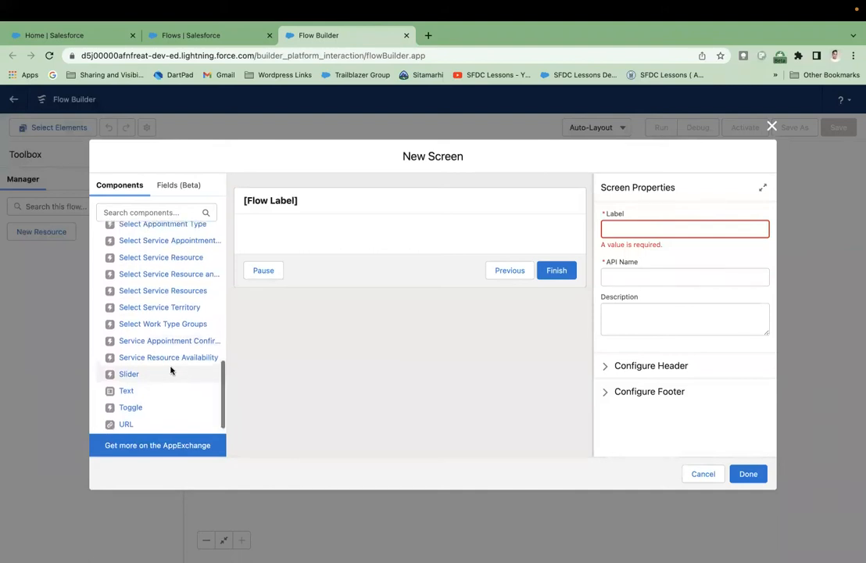
{"action": "scroll", "coordinate": [170, 370], "scroll_direction": "up", "scroll_amount": 10}
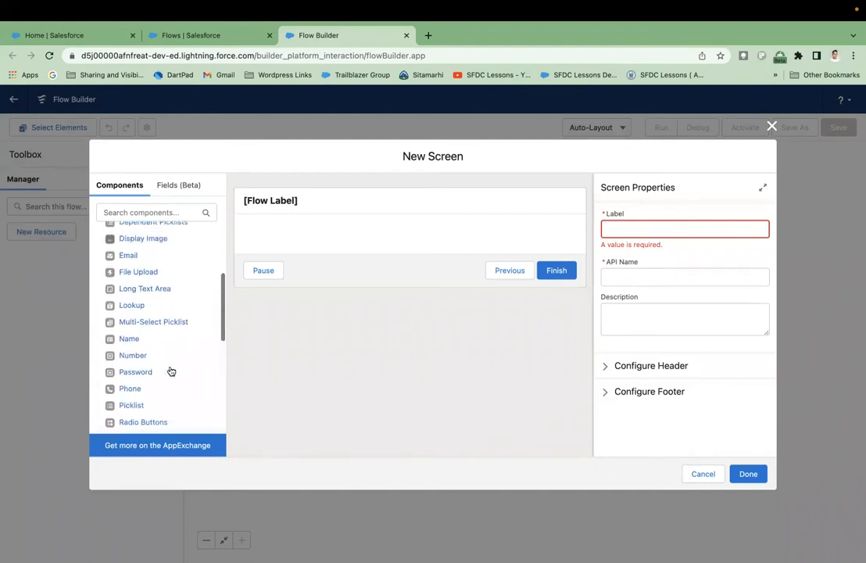
{"action": "scroll", "coordinate": [170, 370], "scroll_direction": "up", "scroll_amount": 2}
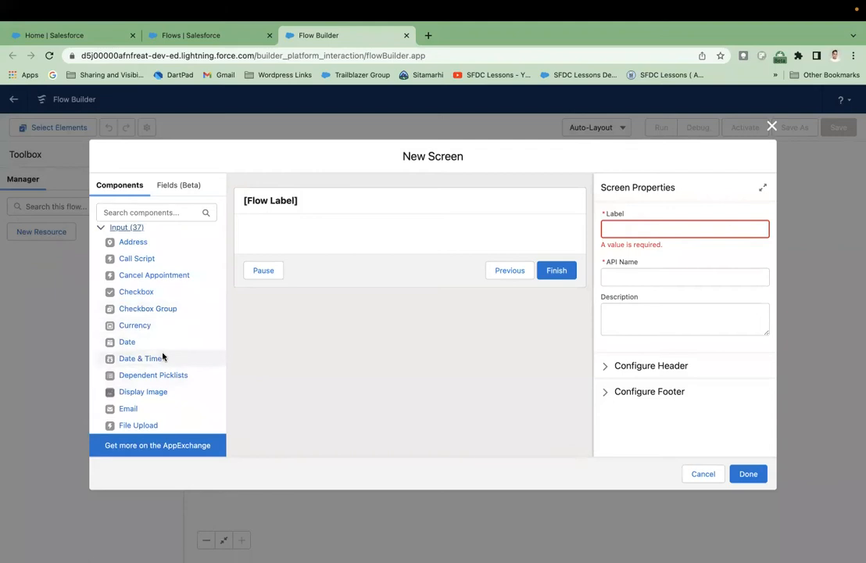
{"action": "scroll", "coordinate": [178, 335], "scroll_direction": "down", "scroll_amount": 1}
{"action": "scroll", "coordinate": [178, 335], "scroll_direction": "down", "scroll_amount": 10}
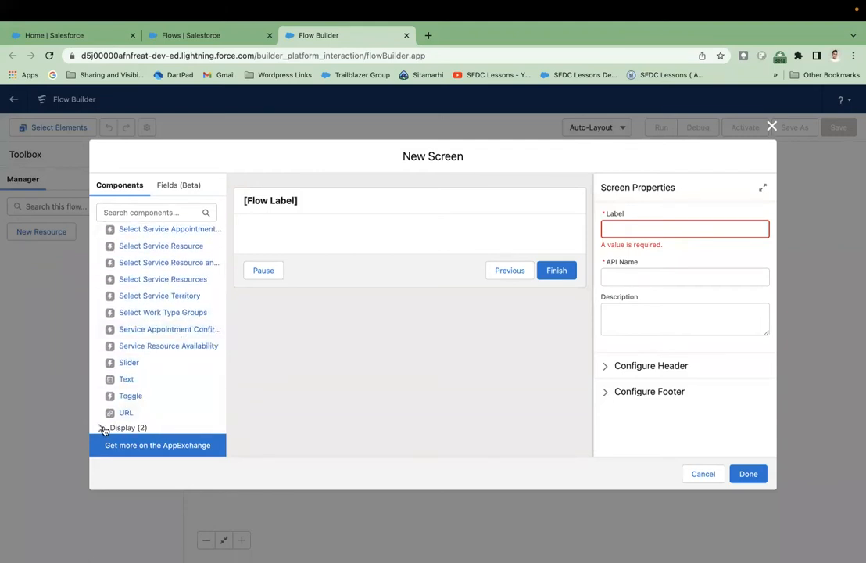
{"action": "left_click", "coordinate": [101, 428]}
{"action": "scroll", "coordinate": [189, 339], "scroll_direction": "down", "scroll_amount": 1}
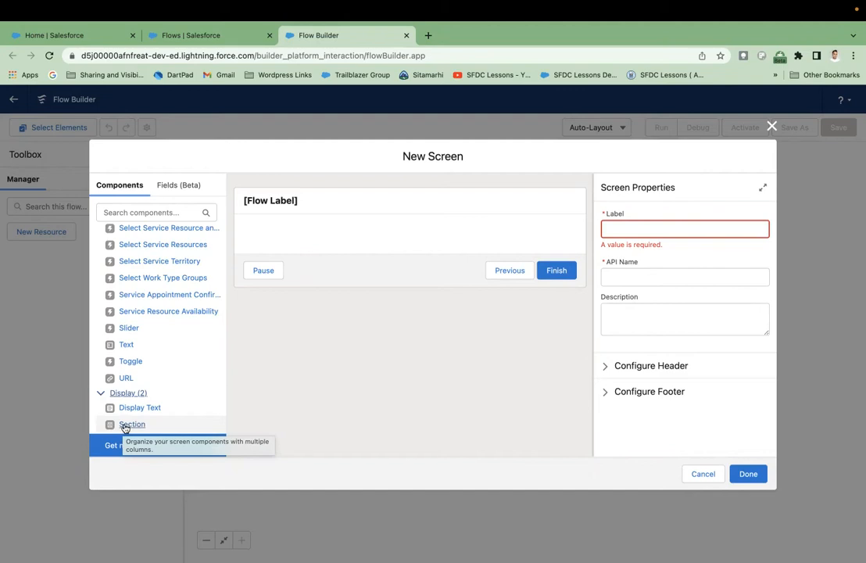
- Place a Section on the screen with header 'Contact Infromation' and Column 1 at Full Width
{"action": "left_click_drag", "start_coordinate": [123, 428], "coordinate": [305, 247]}
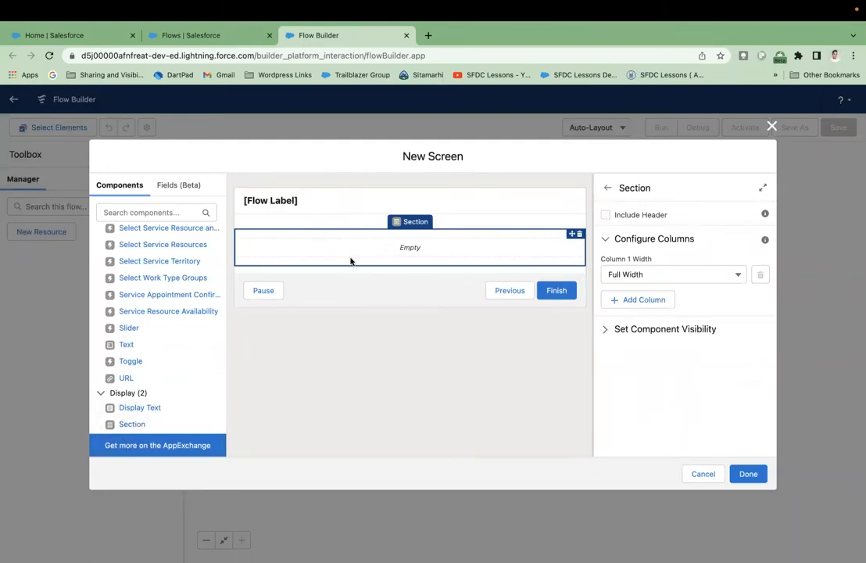
{"action": "left_click", "coordinate": [607, 216]}
{"action": "left_click", "coordinate": [626, 243]}
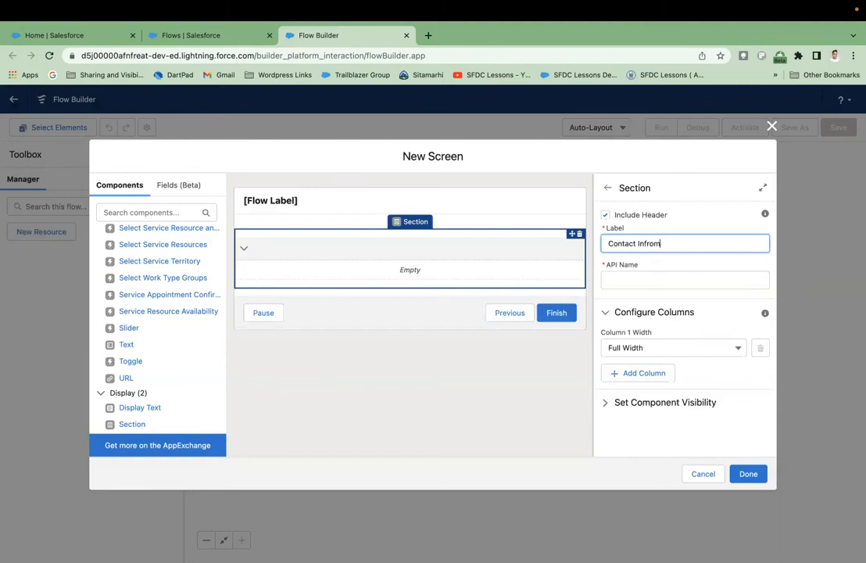
{"action": "left_click", "coordinate": [671, 265]}
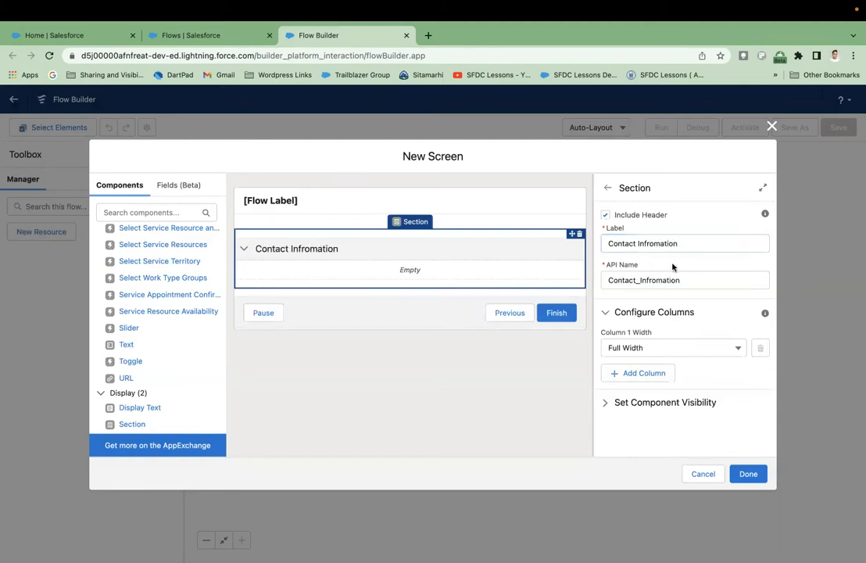
{"action": "left_click", "coordinate": [656, 348]}
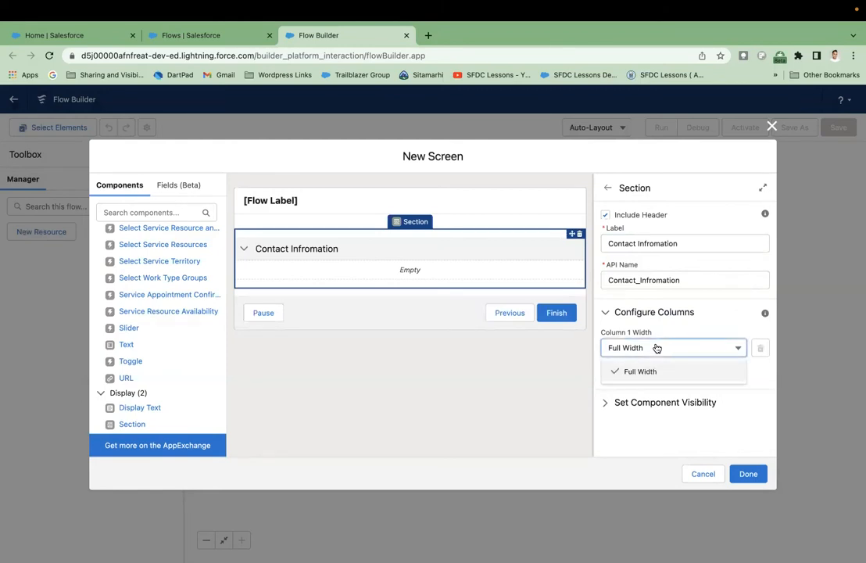
{"action": "left_click", "coordinate": [699, 350]}
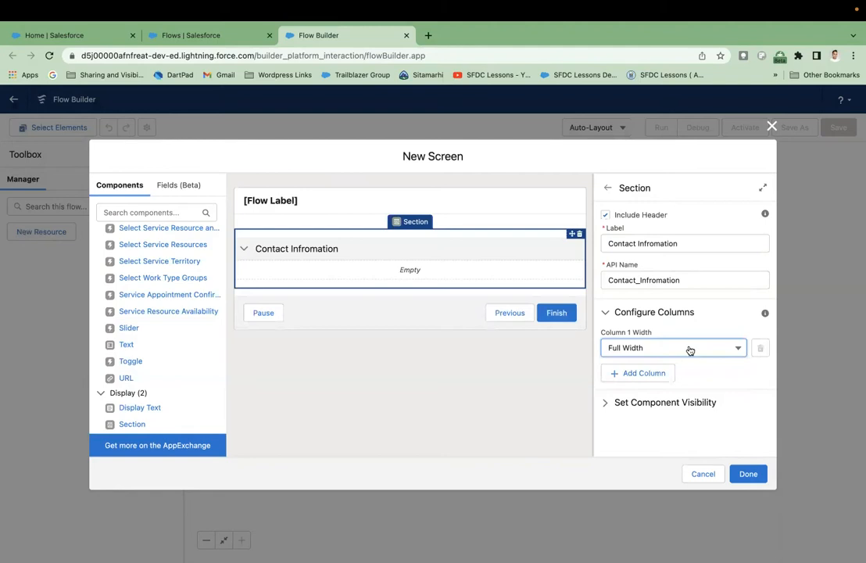
{"action": "left_click", "coordinate": [655, 352]}
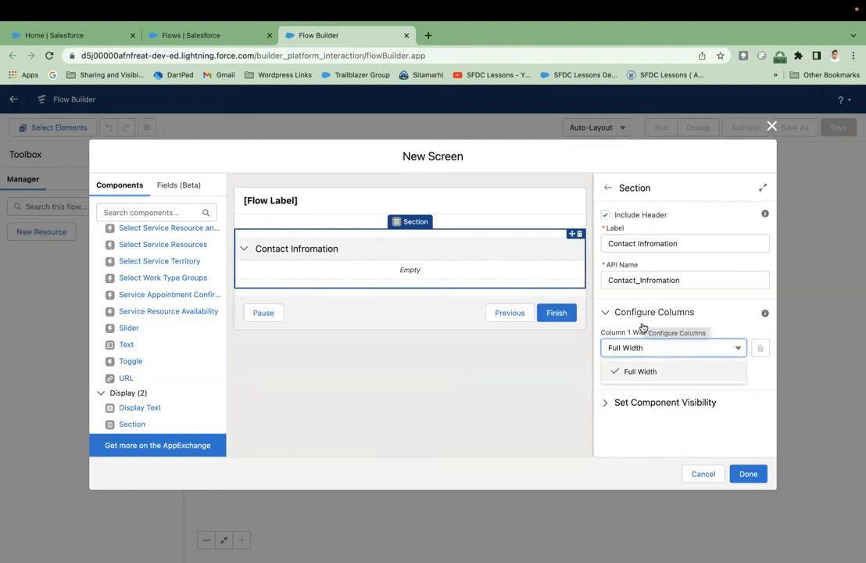
{"action": "left_click", "coordinate": [657, 302]}
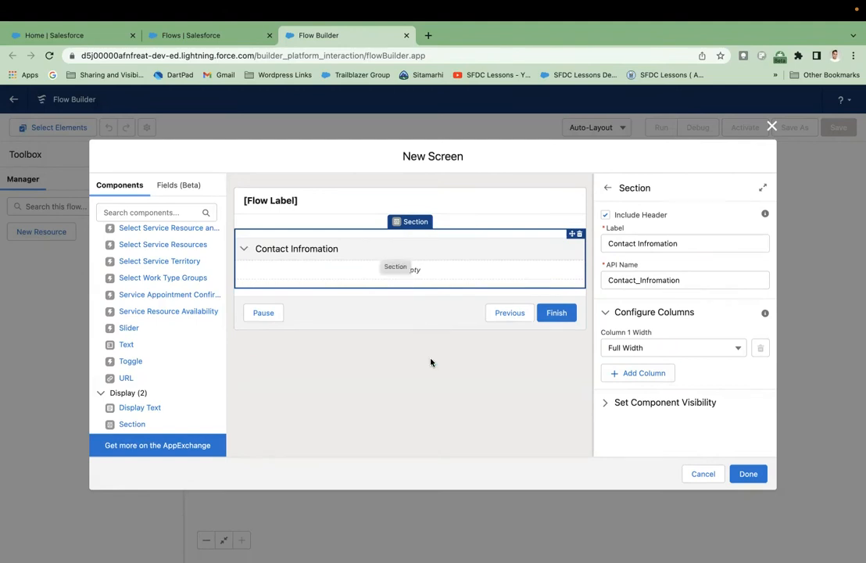
{"action": "left_click", "coordinate": [610, 401]}
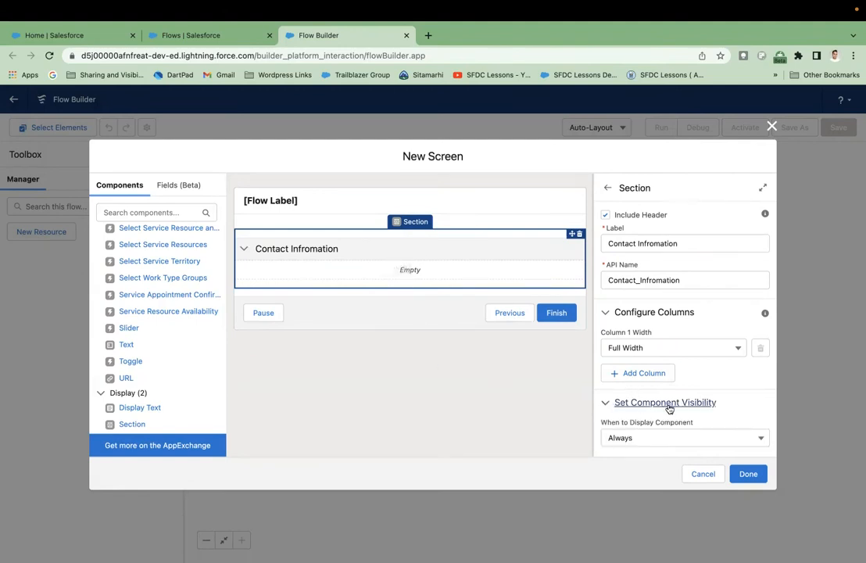
{"action": "scroll", "coordinate": [669, 408], "scroll_direction": "down", "scroll_amount": 1}
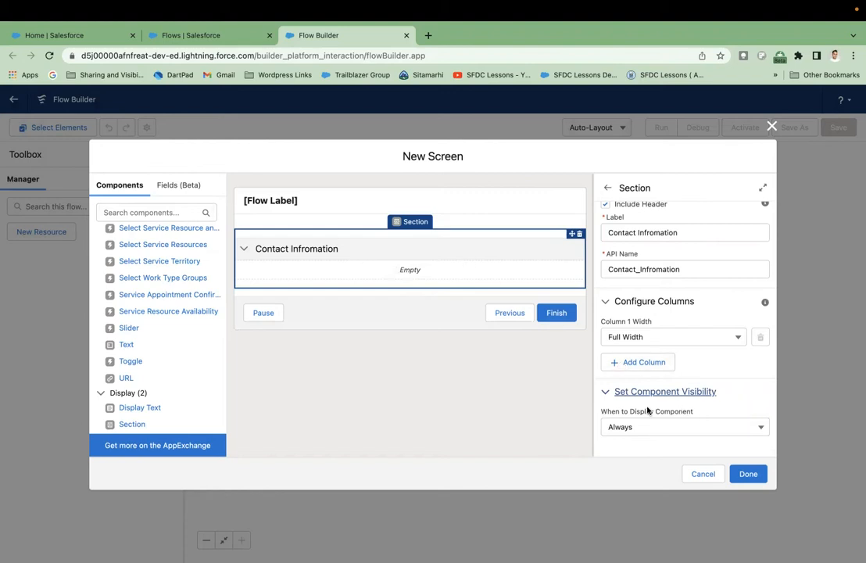
{"action": "left_click", "coordinate": [680, 427]}
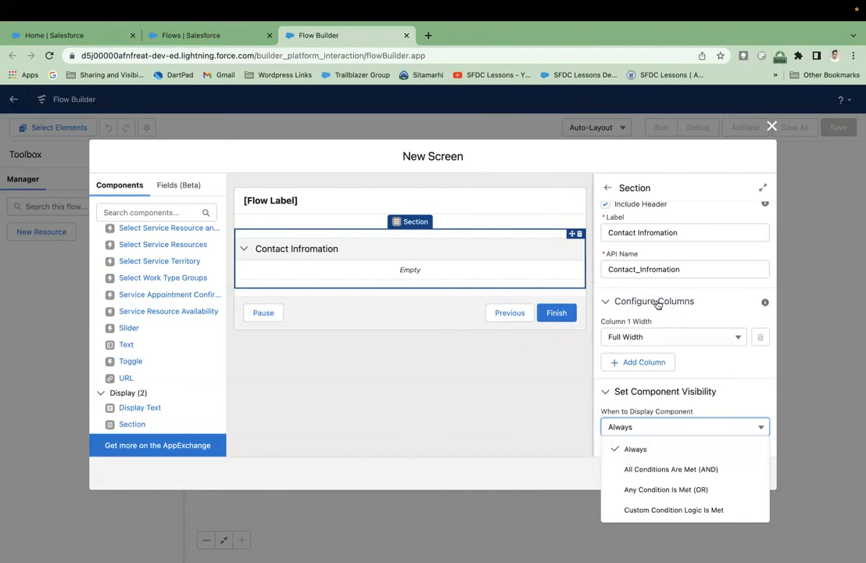
{"action": "left_click", "coordinate": [622, 407]}
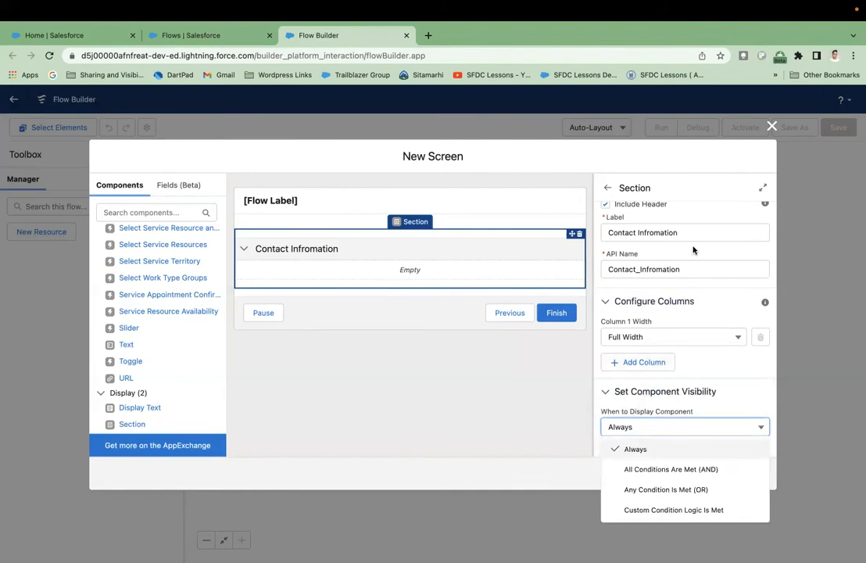
{"action": "scroll", "coordinate": [677, 329], "scroll_direction": "up", "scroll_amount": 1}
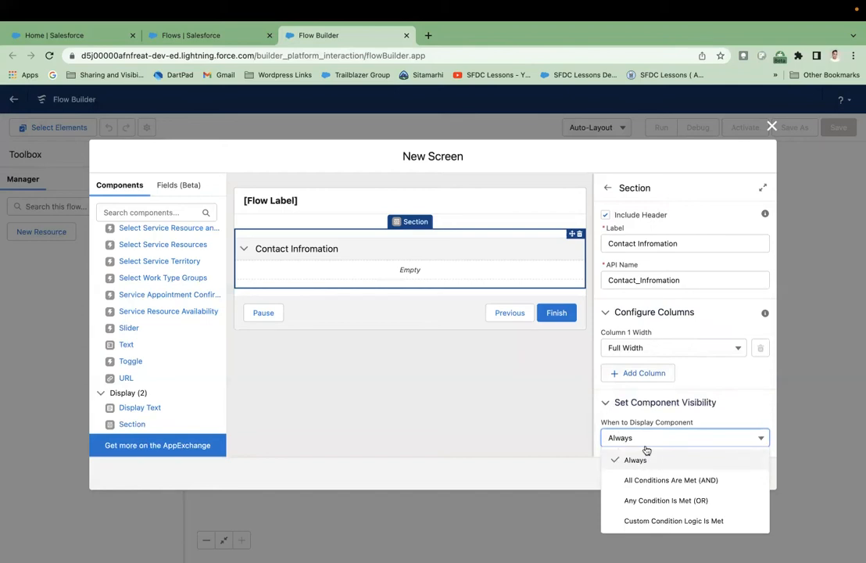
{"action": "left_click", "coordinate": [607, 403]}
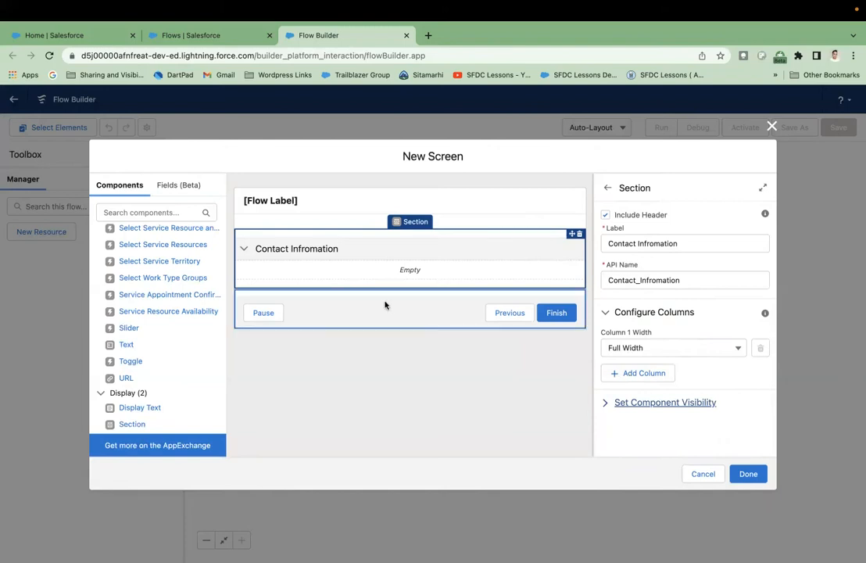
- Drop a Name input into the Contact Infromation section with API name contactName
{"action": "scroll", "coordinate": [175, 368], "scroll_direction": "up", "scroll_amount": 5}
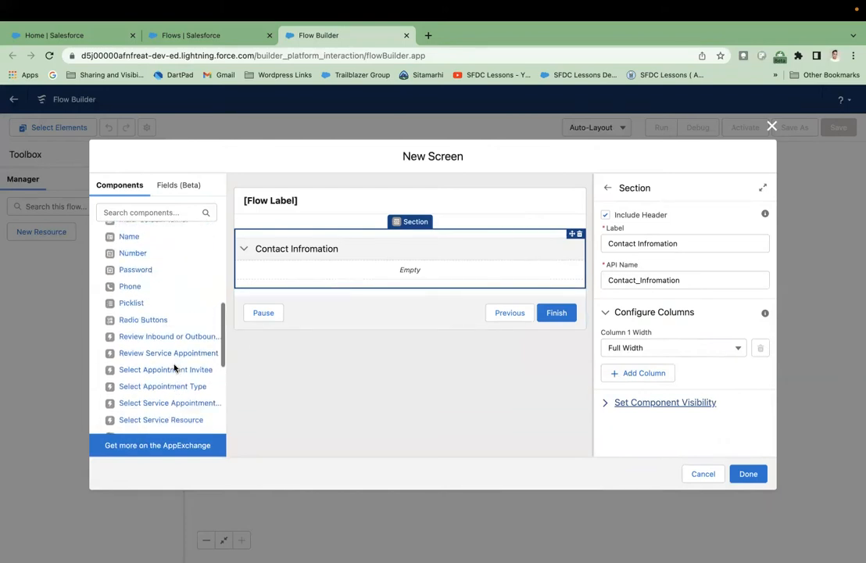
{"action": "scroll", "coordinate": [174, 368], "scroll_direction": "up", "scroll_amount": 4}
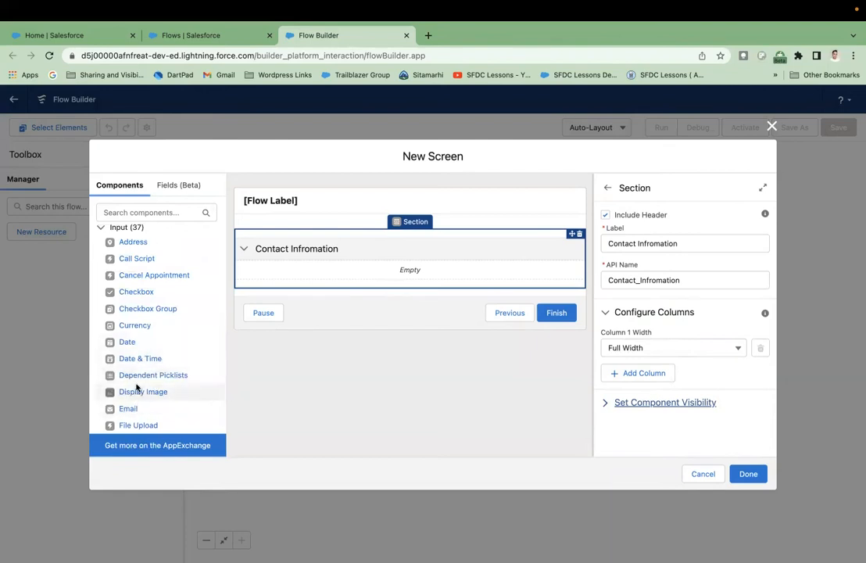
{"action": "scroll", "coordinate": [129, 406], "scroll_direction": "down", "scroll_amount": 3}
{"action": "scroll", "coordinate": [136, 388], "scroll_direction": "down", "scroll_amount": 3}
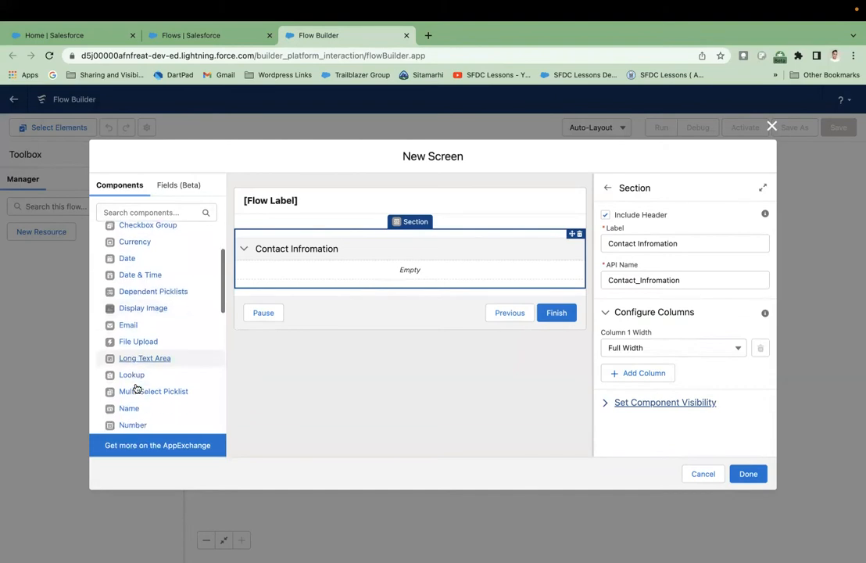
{"action": "left_click_drag", "start_coordinate": [125, 377], "coordinate": [297, 273]}
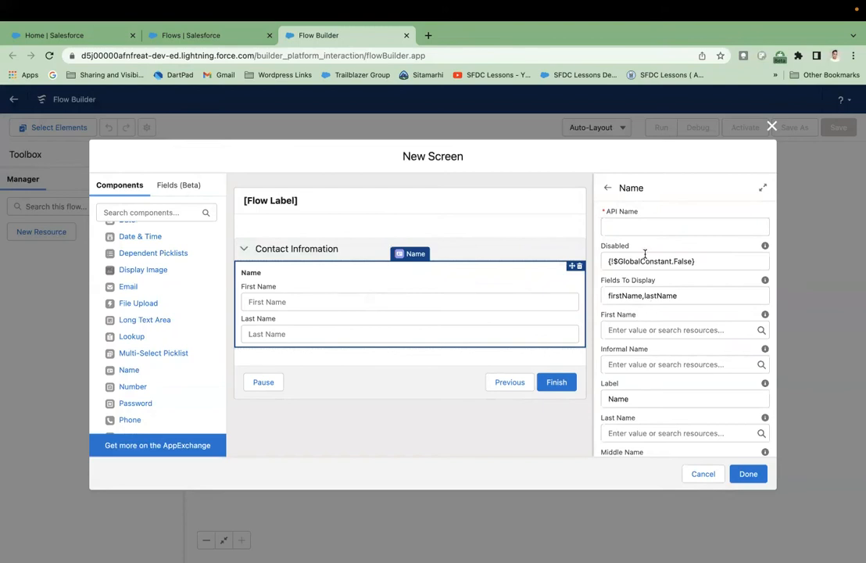
{"action": "scroll", "coordinate": [645, 253], "scroll_direction": "down", "scroll_amount": 5}
{"action": "scroll", "coordinate": [645, 253], "scroll_direction": "up", "scroll_amount": 5}
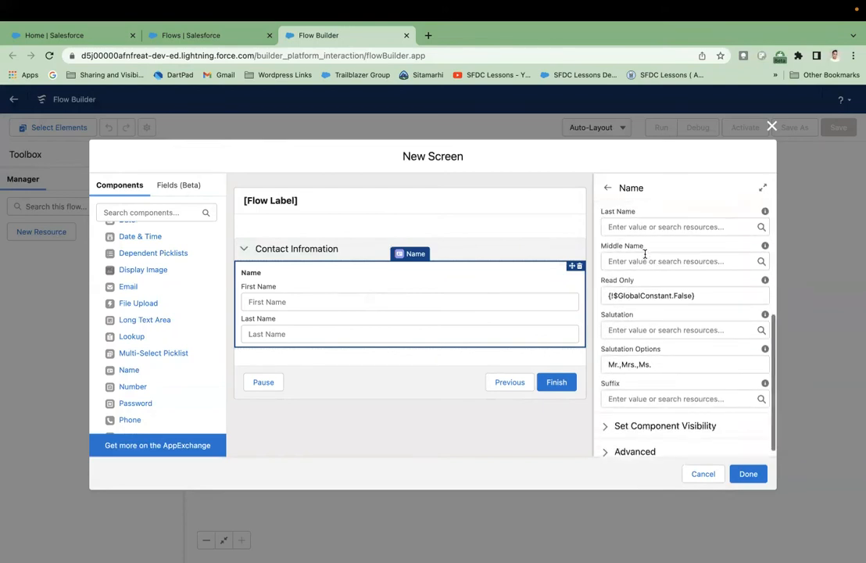
{"action": "left_click", "coordinate": [630, 225]}
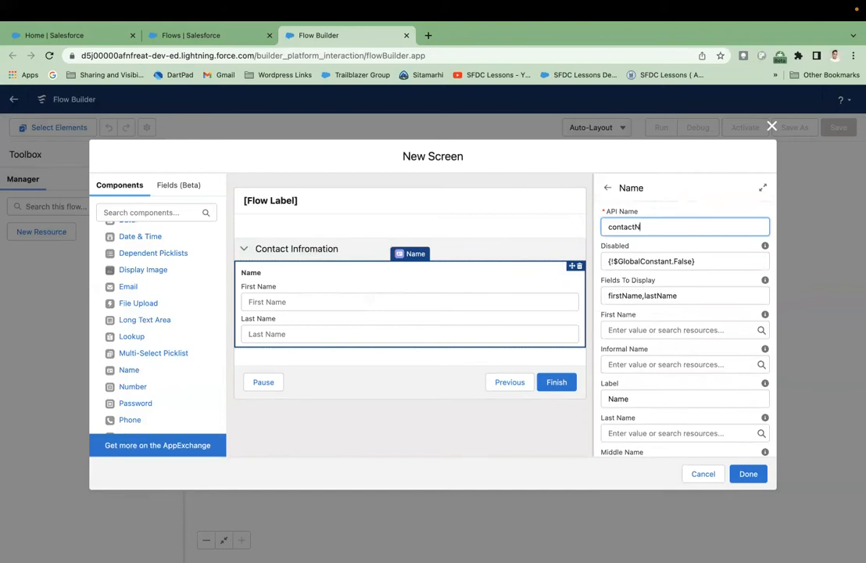
{"action": "left_click", "coordinate": [647, 240]}
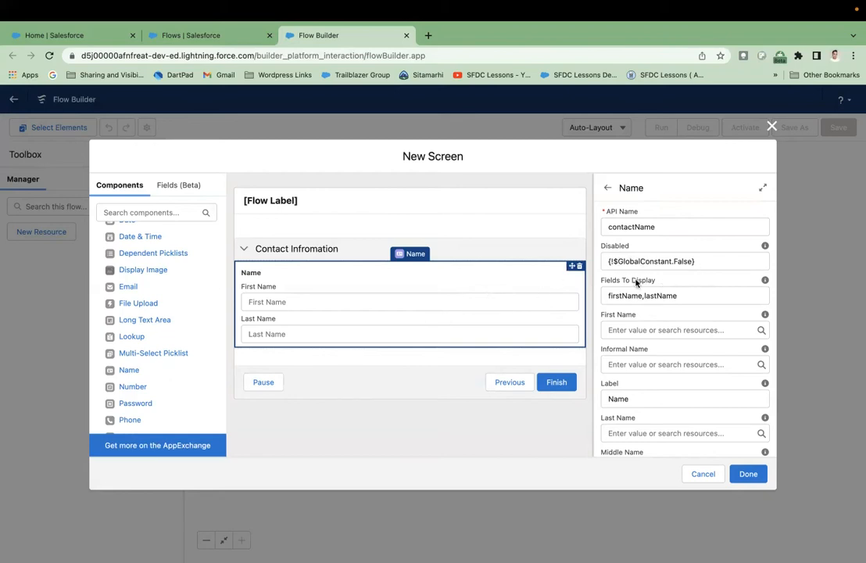
- Switch the Name input's Disabled setting to True, then back to False
{"action": "left_click_drag", "start_coordinate": [713, 262], "coordinate": [573, 262]}
{"action": "key", "text": "BackSpace"}
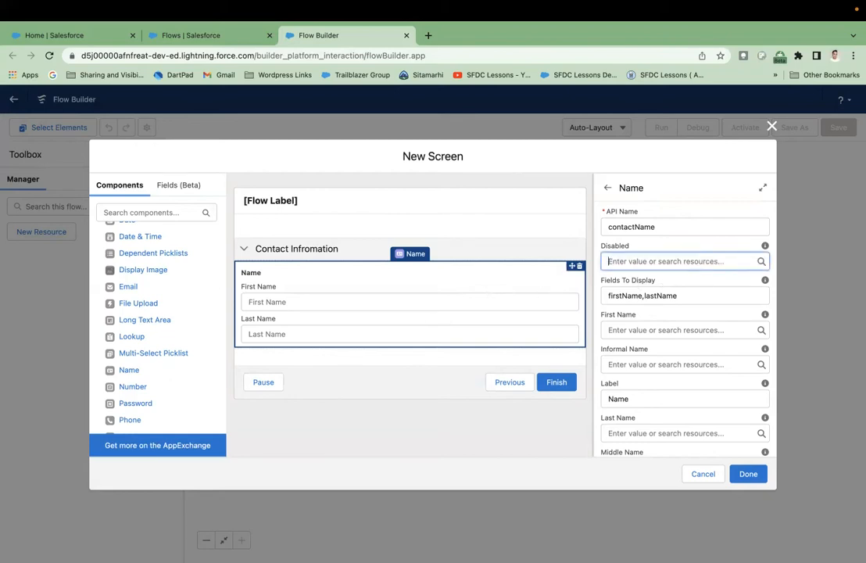
{"action": "type", "text": "True"}
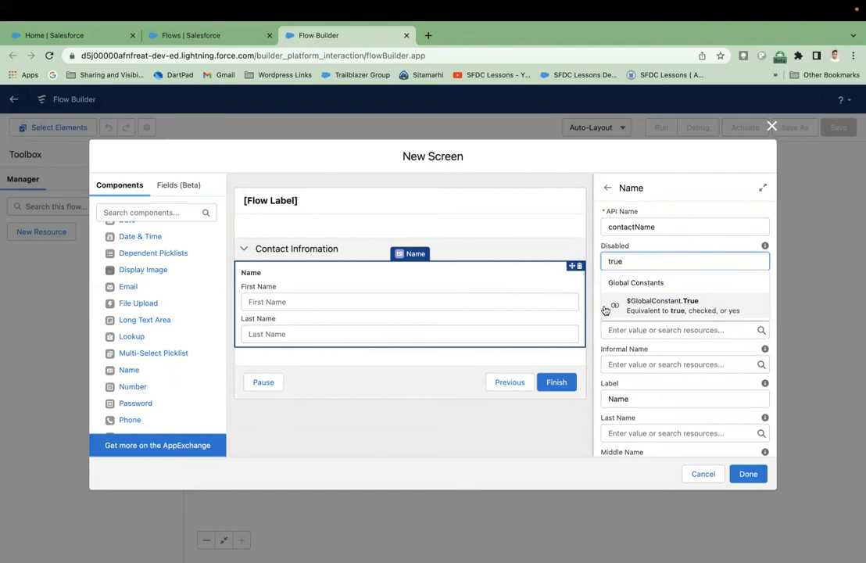
{"action": "left_click", "coordinate": [656, 309]}
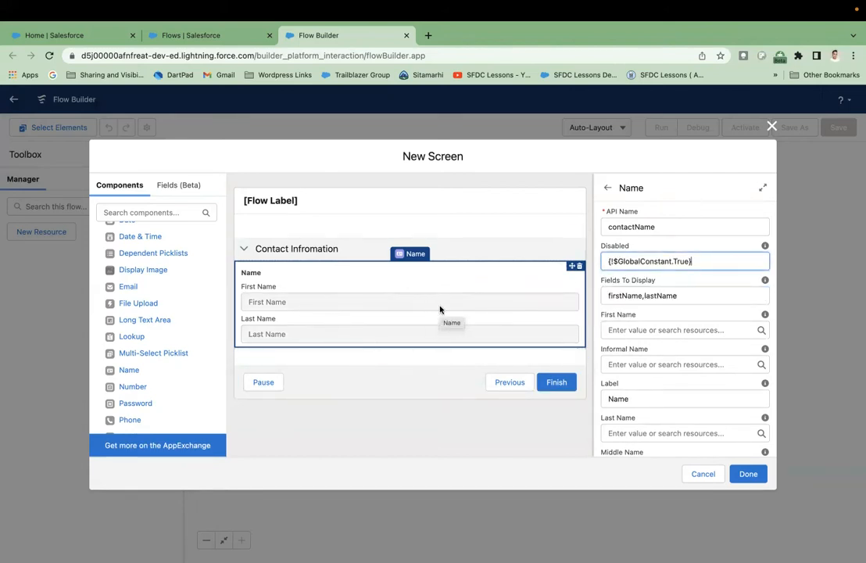
{"action": "left_click_drag", "start_coordinate": [719, 261], "coordinate": [606, 261]}
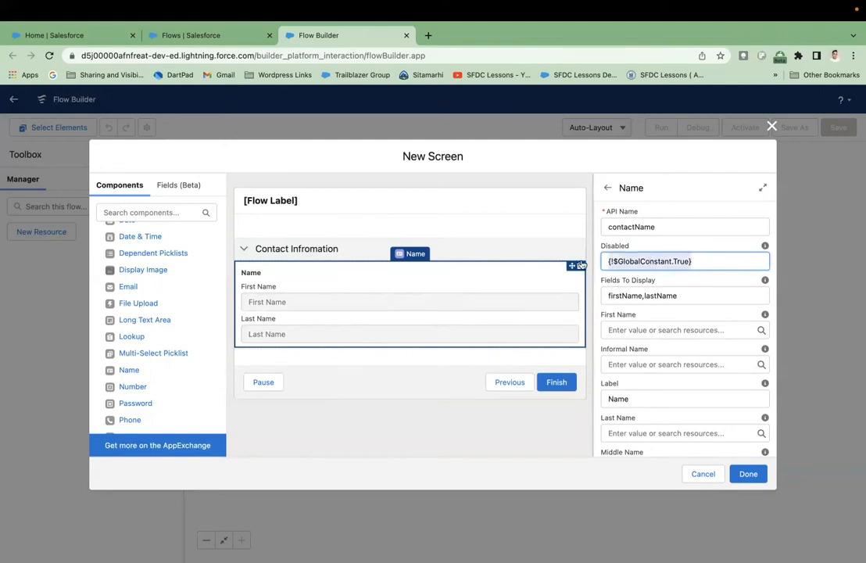
{"action": "key", "text": "BackSpace"}
{"action": "type", "text": "false"}
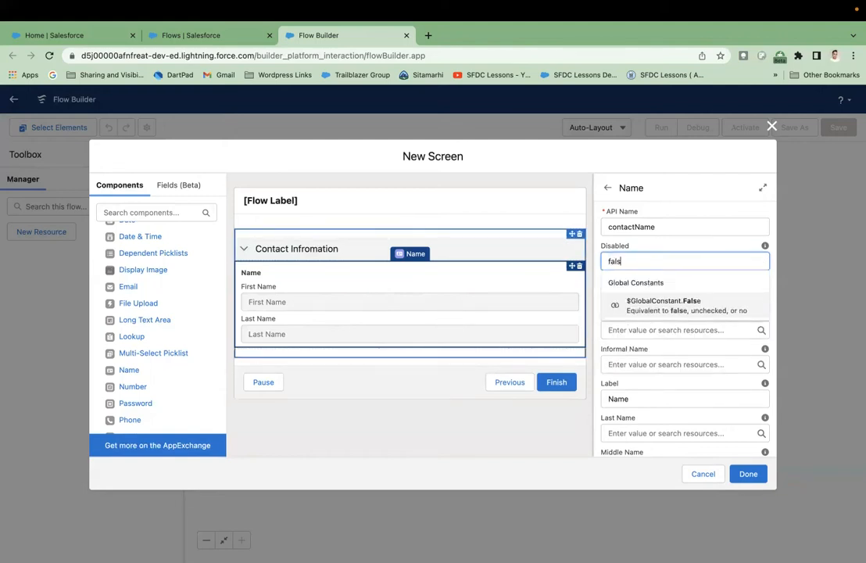
{"action": "key", "text": "Return"}
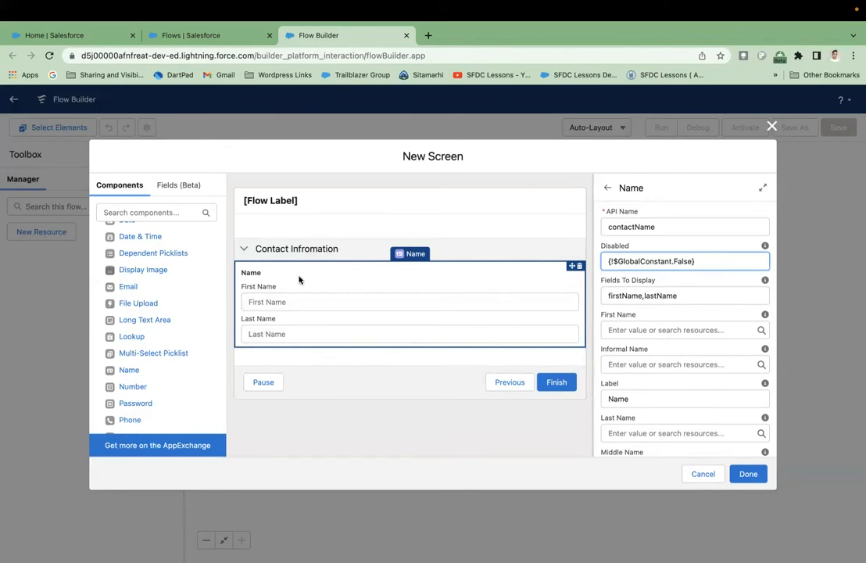
{"action": "left_click", "coordinate": [272, 313]}
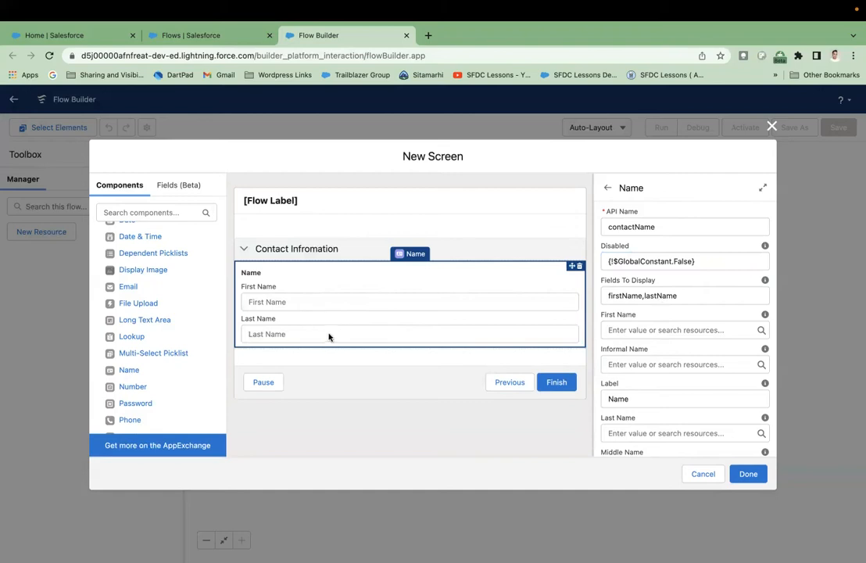
- Review the Name input's fields (firstName, lastName) and the First Name default resources, leaving them unchanged
{"action": "left_click", "coordinate": [690, 300]}
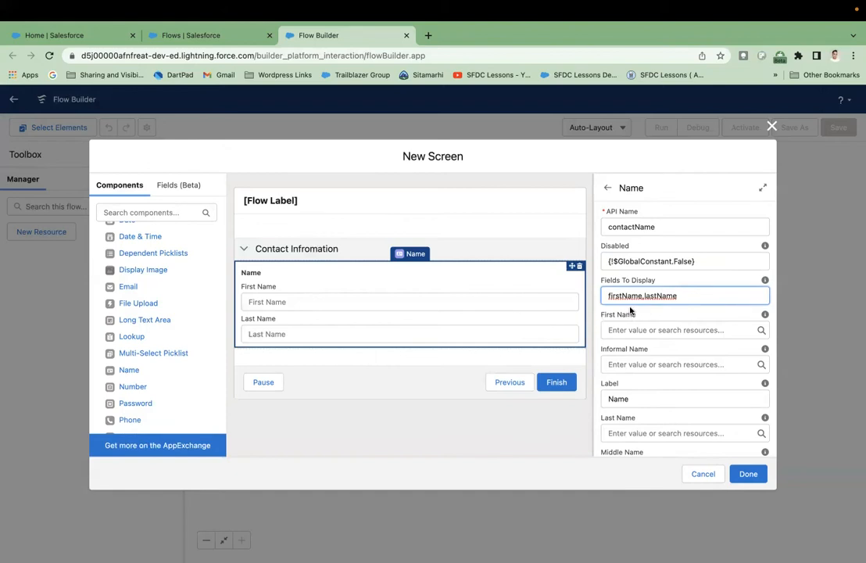
{"action": "left_click", "coordinate": [627, 314]}
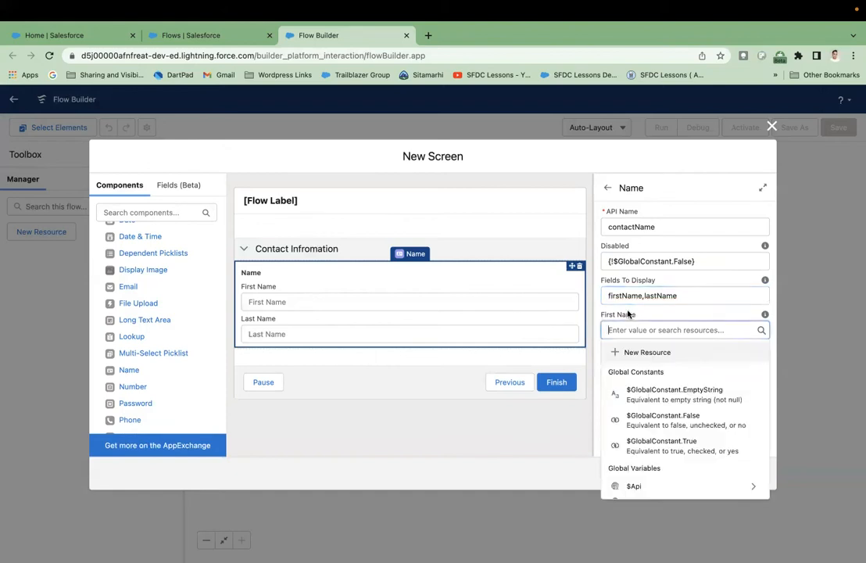
{"action": "left_click", "coordinate": [600, 314]}
{"action": "scroll", "coordinate": [599, 313], "scroll_direction": "down", "scroll_amount": 1}
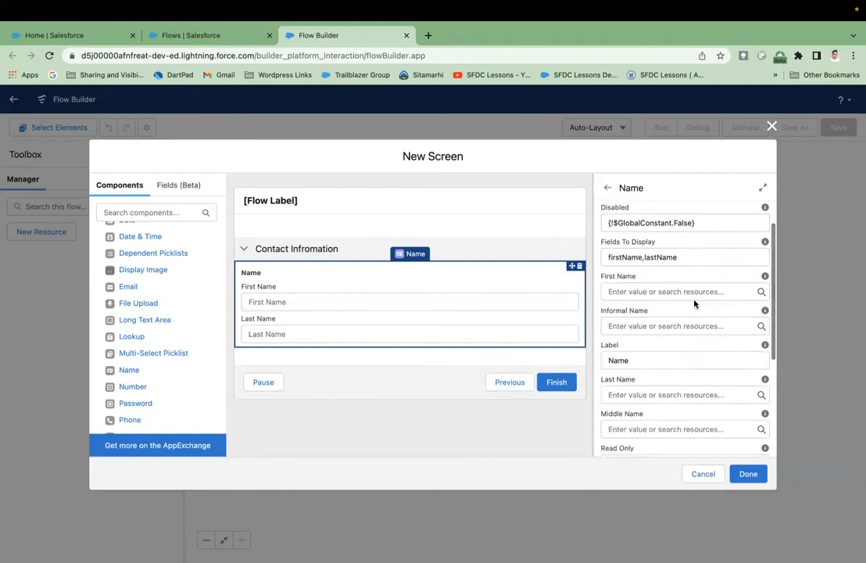
{"action": "mouse_move", "coordinate": [766, 280]}
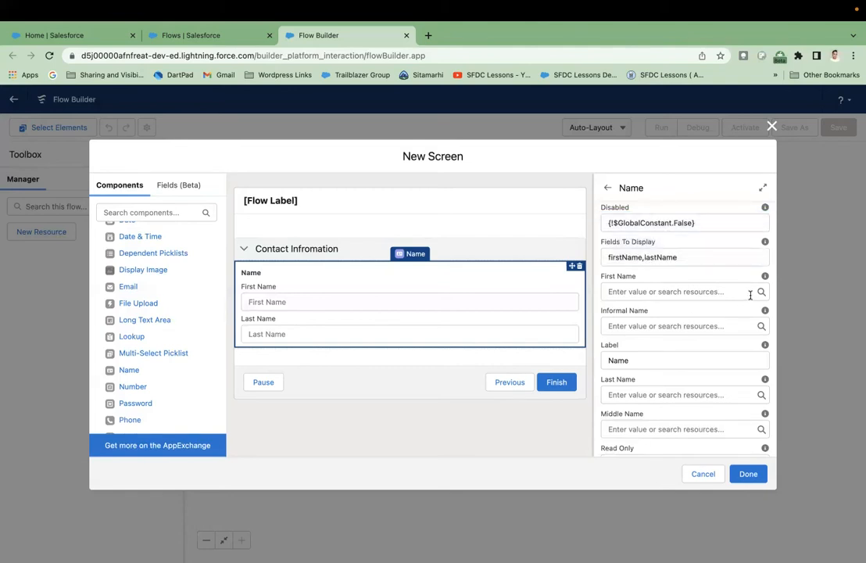
- Check Read Only (kept False) and Suffix options, then expand visibility showing Always
{"action": "mouse_move", "coordinate": [765, 278]}
{"action": "mouse_move", "coordinate": [765, 314]}
{"action": "scroll", "coordinate": [718, 334], "scroll_direction": "down", "scroll_amount": 2}
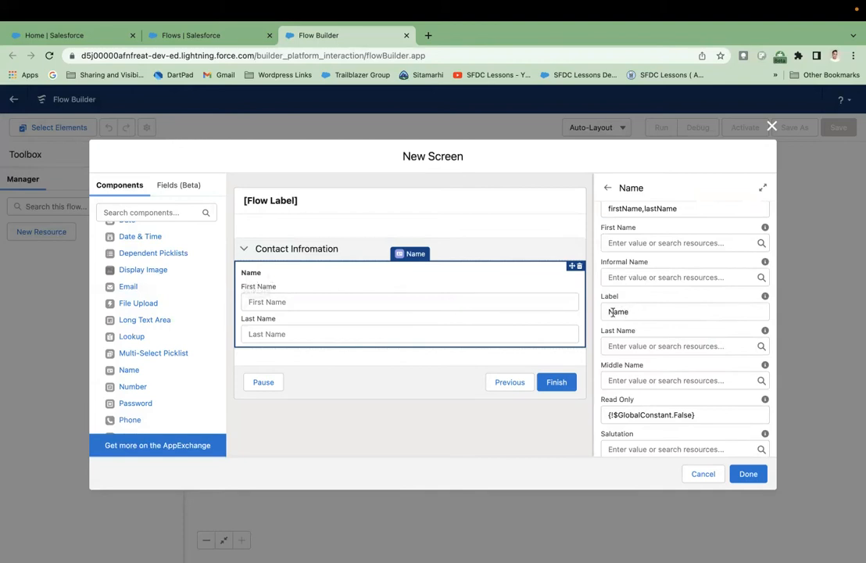
{"action": "scroll", "coordinate": [677, 312], "scroll_direction": "down", "scroll_amount": 2}
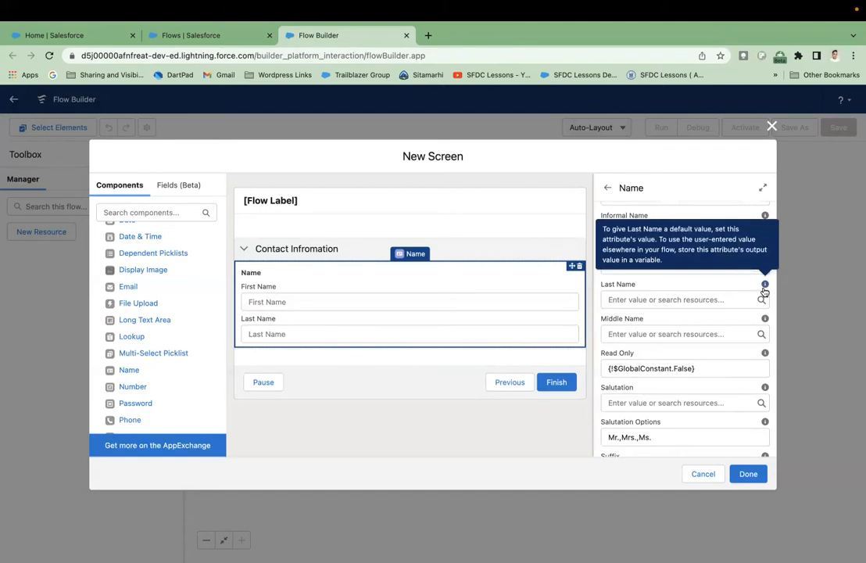
{"action": "scroll", "coordinate": [721, 331], "scroll_direction": "down", "scroll_amount": 1}
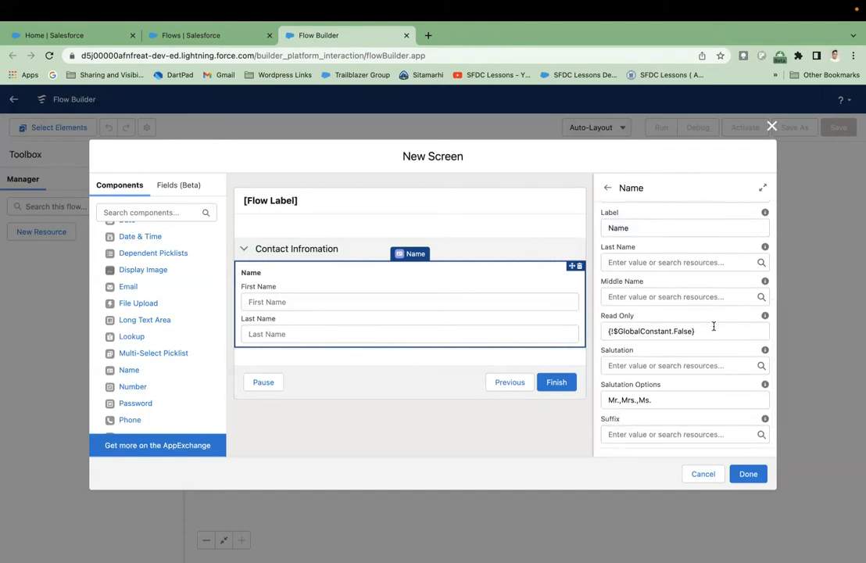
{"action": "scroll", "coordinate": [714, 326], "scroll_direction": "down", "scroll_amount": 1}
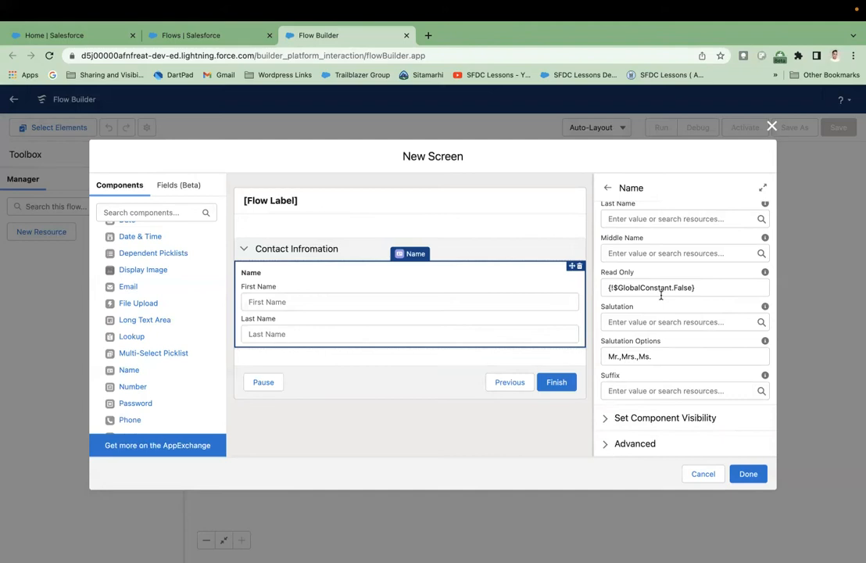
{"action": "left_click", "coordinate": [721, 291]}
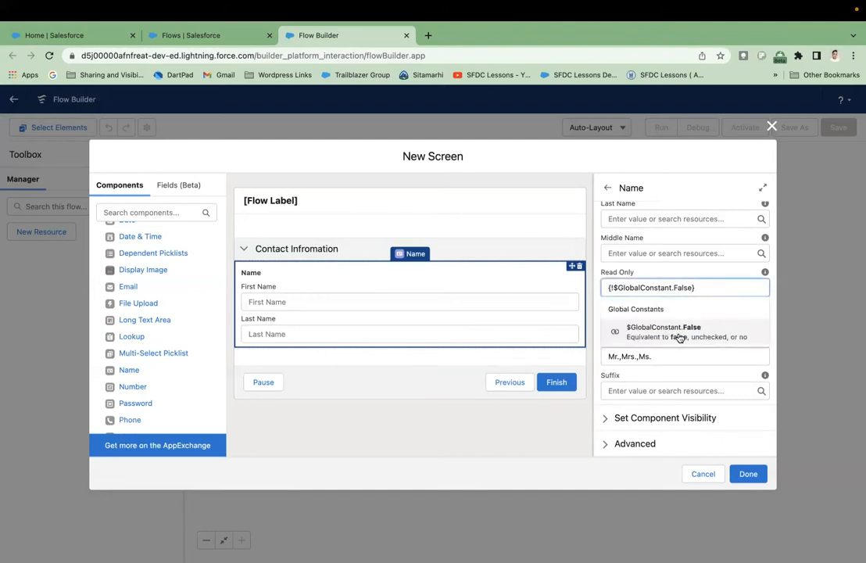
{"action": "left_click", "coordinate": [688, 276]}
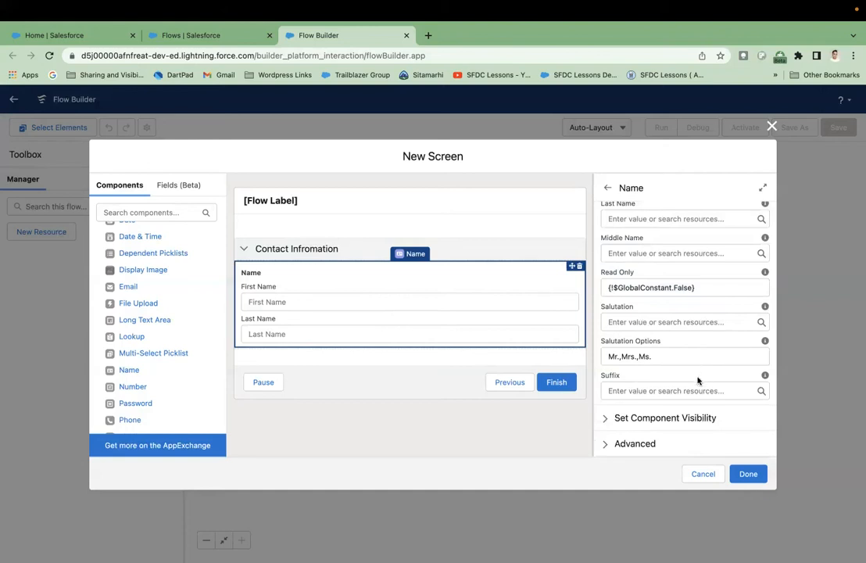
{"action": "left_click", "coordinate": [733, 392]}
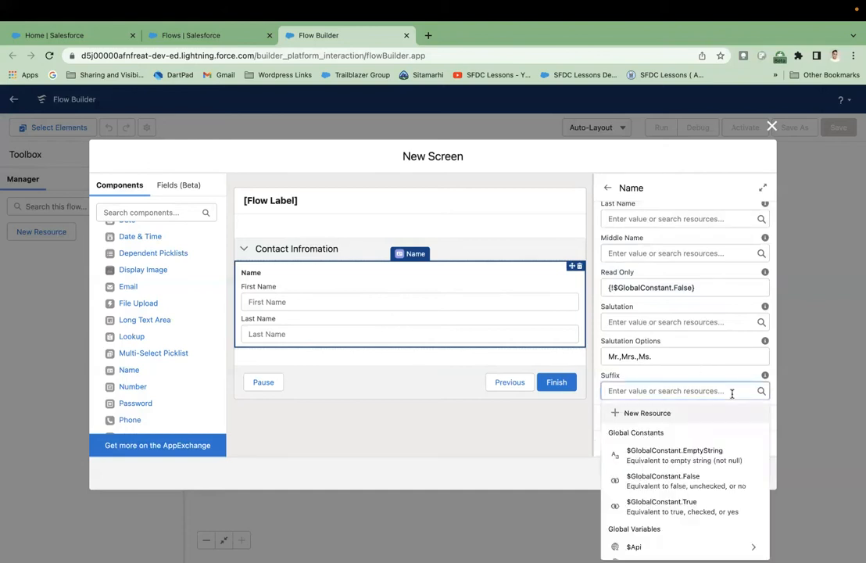
{"action": "left_click", "coordinate": [704, 380]}
{"action": "mouse_move", "coordinate": [766, 379]}
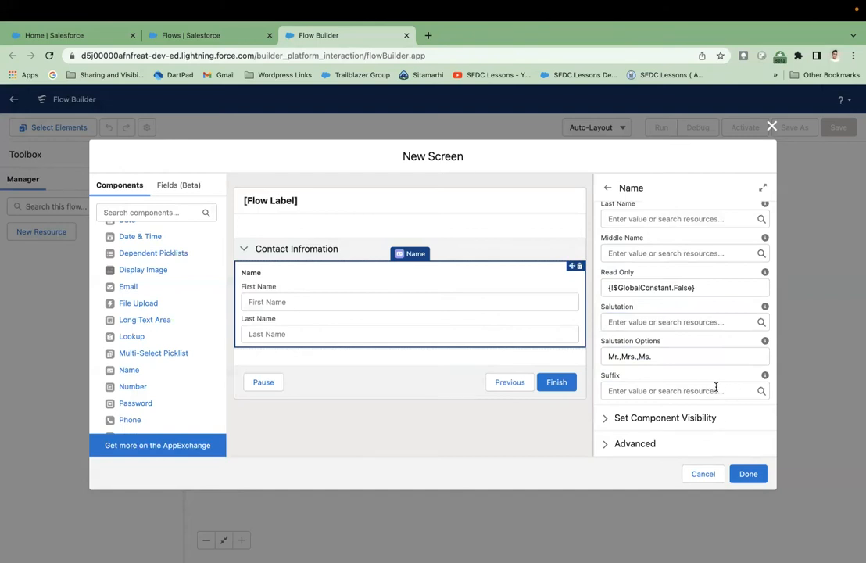
{"action": "left_click", "coordinate": [611, 417]}
{"action": "scroll", "coordinate": [674, 383], "scroll_direction": "down", "scroll_amount": 1}
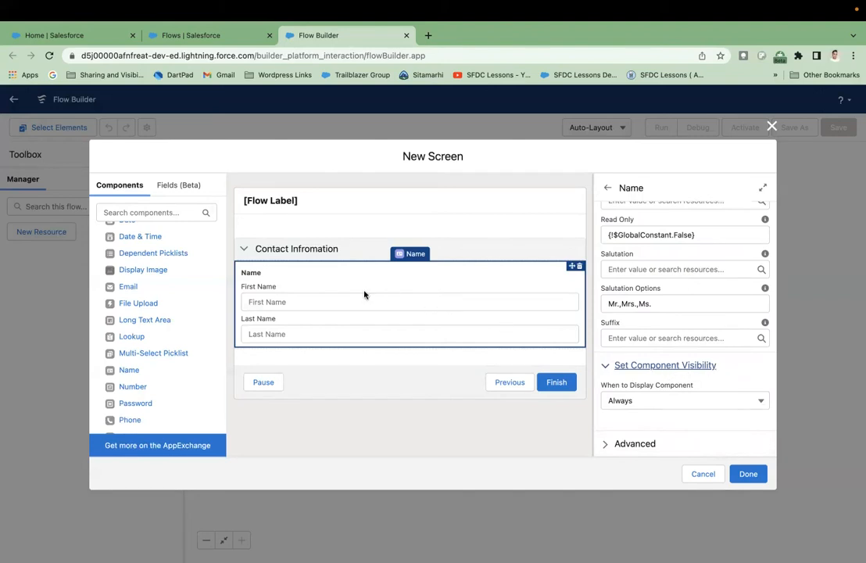
{"action": "left_click", "coordinate": [697, 400]}
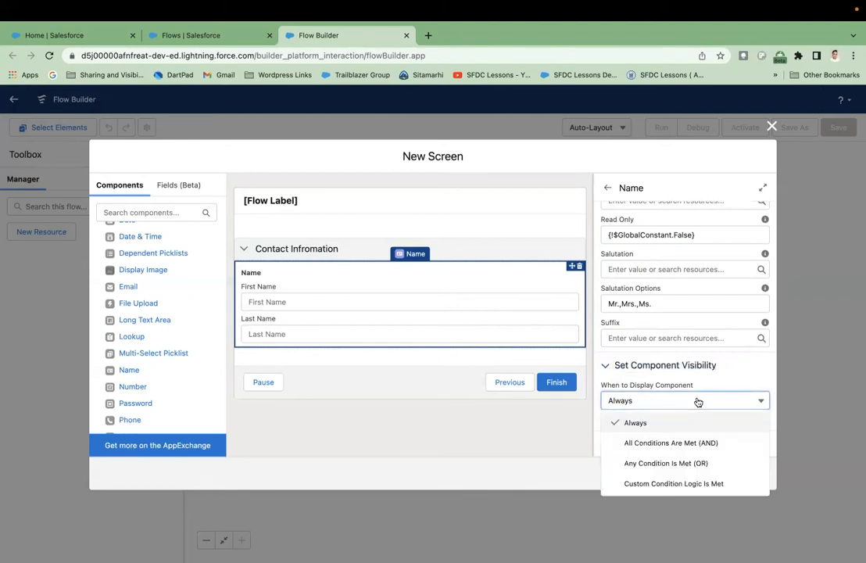
{"action": "left_click", "coordinate": [707, 366]}
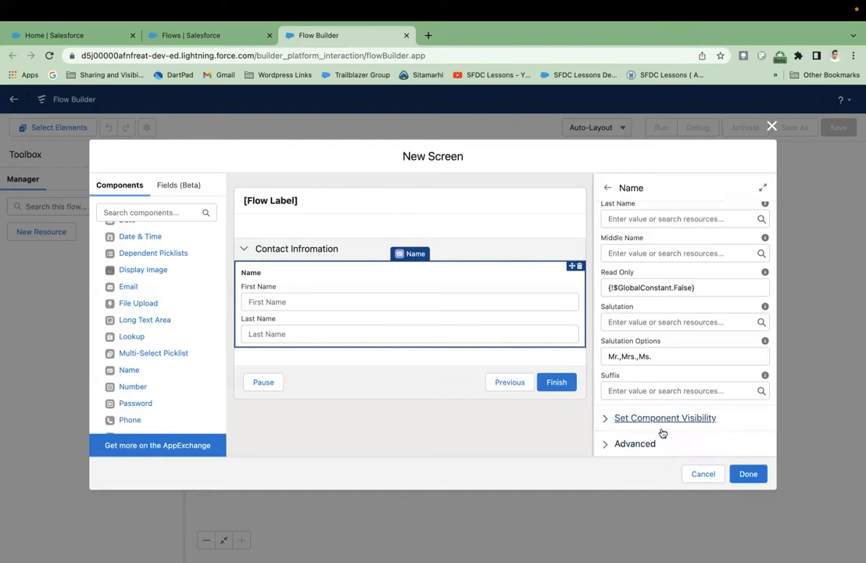
{"action": "left_click", "coordinate": [608, 443]}
{"action": "scroll", "coordinate": [645, 414], "scroll_direction": "down", "scroll_amount": 3}
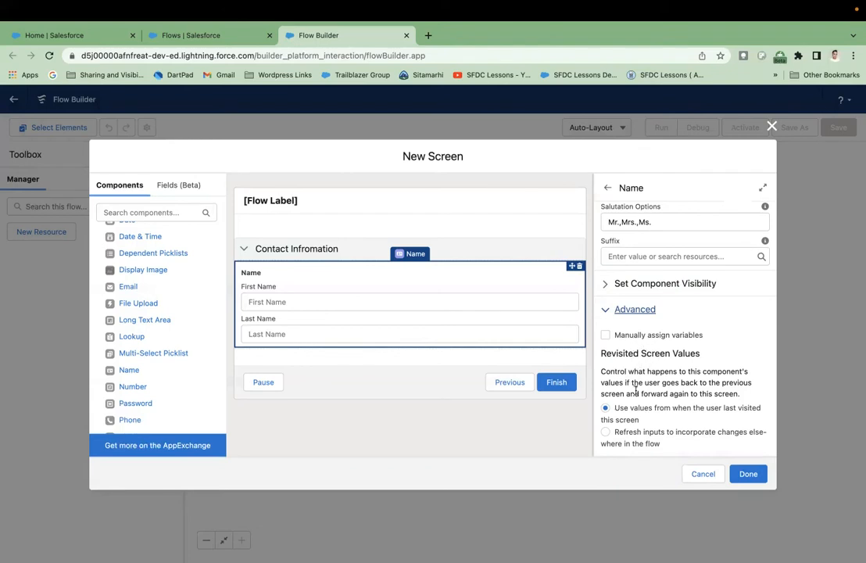
{"action": "scroll", "coordinate": [650, 349], "scroll_direction": "up", "scroll_amount": 1}
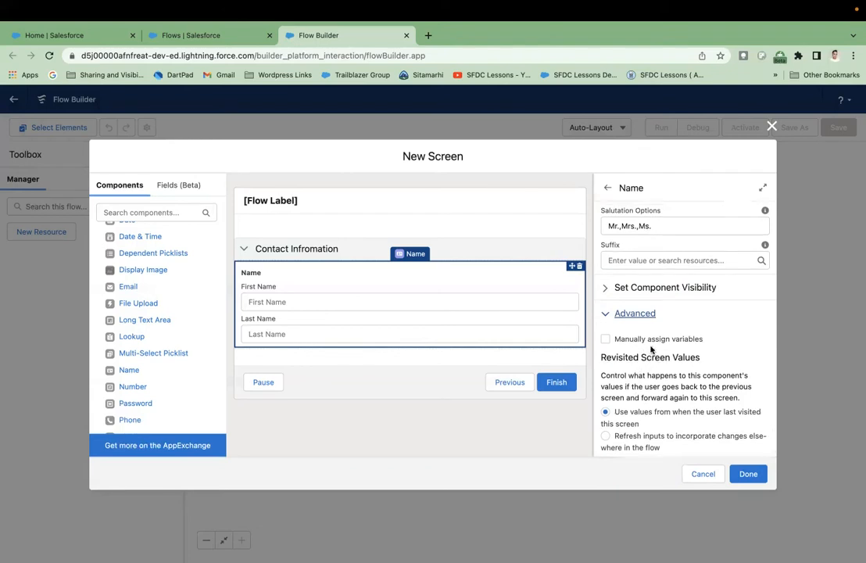
{"action": "scroll", "coordinate": [650, 349], "scroll_direction": "up", "scroll_amount": 6}
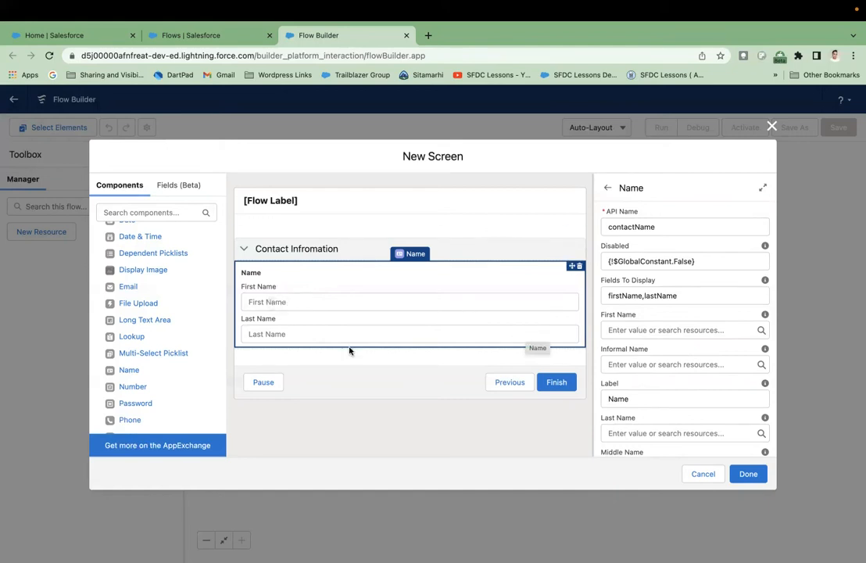
- Drop a second Section below Contact Infromation, headed 'Contact Email' with API name Contact_Email
{"action": "scroll", "coordinate": [129, 389], "scroll_direction": "down", "scroll_amount": 5}
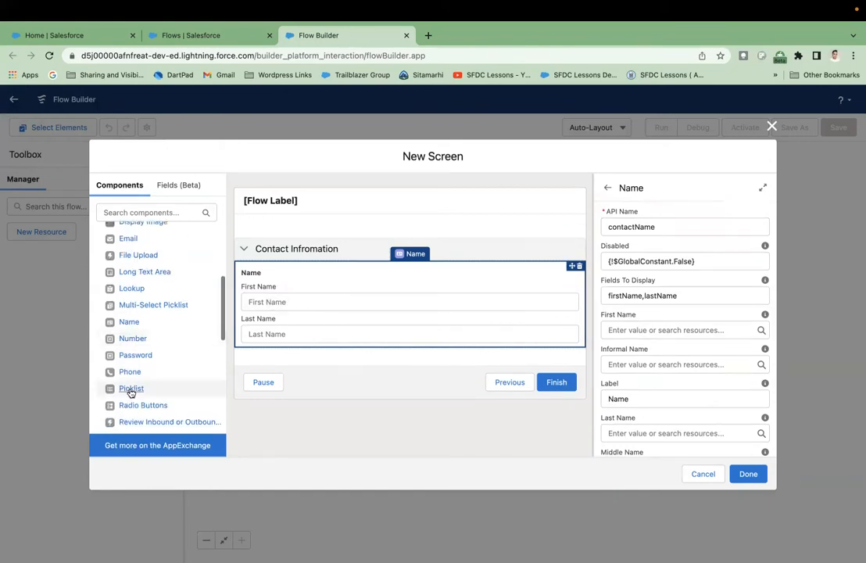
{"action": "scroll", "coordinate": [129, 393], "scroll_direction": "down", "scroll_amount": 3}
{"action": "scroll", "coordinate": [130, 393], "scroll_direction": "up", "scroll_amount": 4}
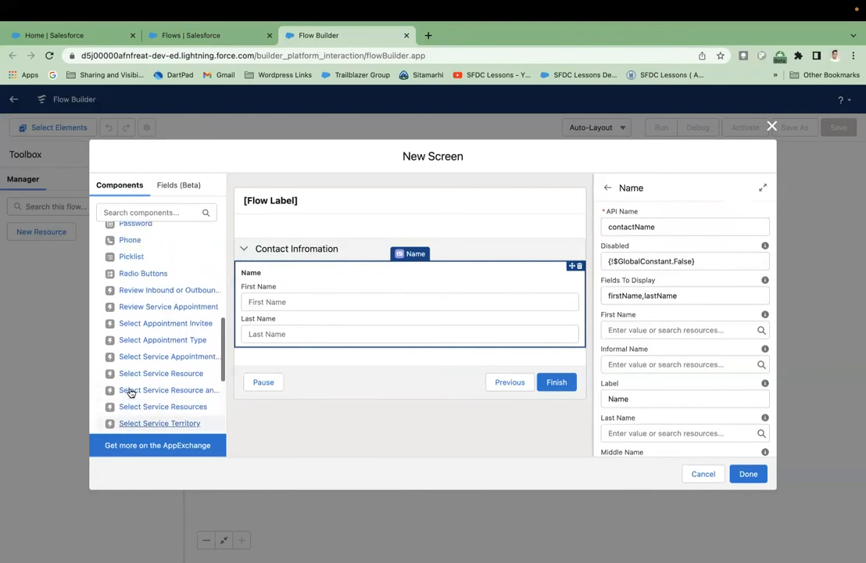
{"action": "scroll", "coordinate": [131, 393], "scroll_direction": "up", "scroll_amount": 3}
{"action": "scroll", "coordinate": [131, 393], "scroll_direction": "down", "scroll_amount": 3}
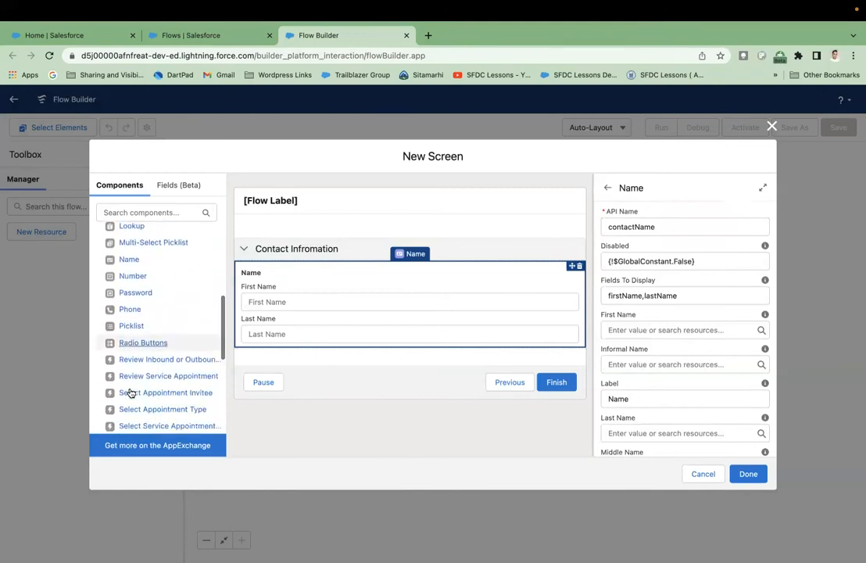
{"action": "scroll", "coordinate": [131, 393], "scroll_direction": "down", "scroll_amount": 5}
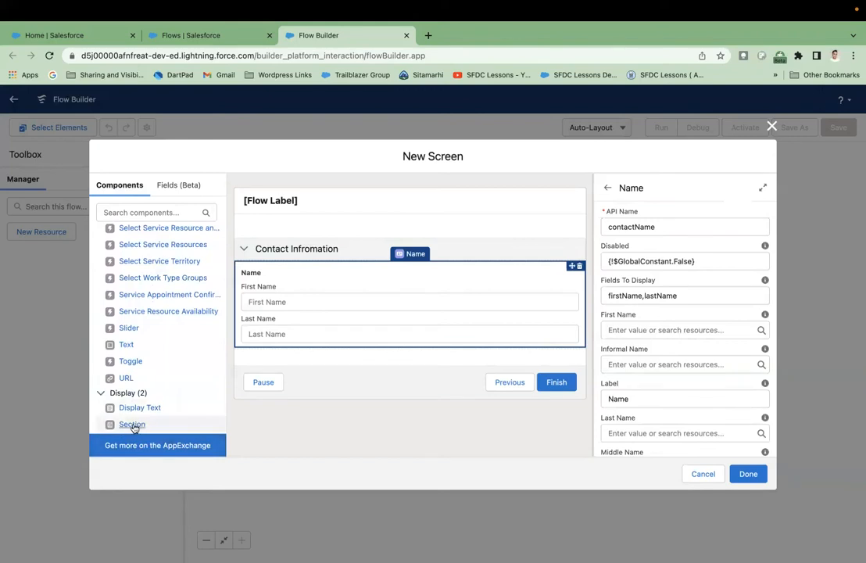
{"action": "left_click_drag", "start_coordinate": [132, 427], "coordinate": [250, 353]}
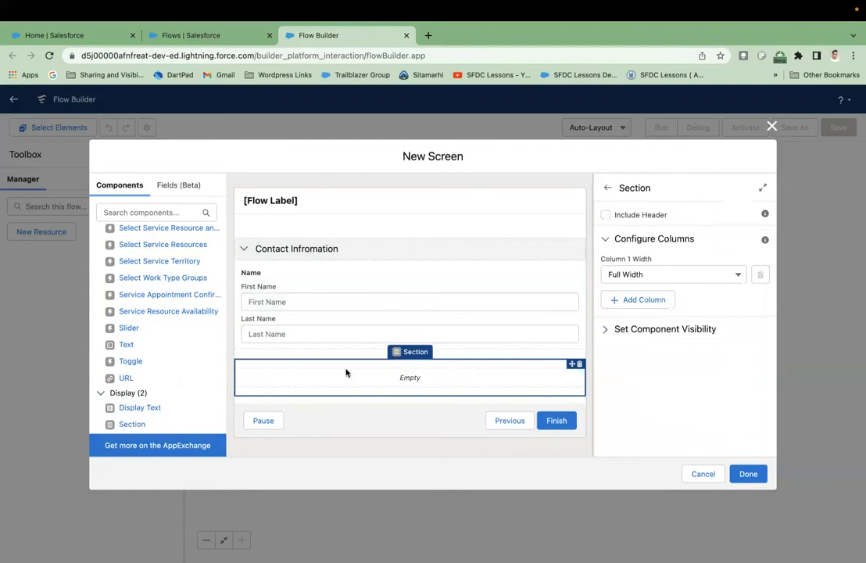
{"action": "left_click", "coordinate": [605, 214]}
{"action": "left_click", "coordinate": [626, 237]}
{"action": "type", "text": "Co"}
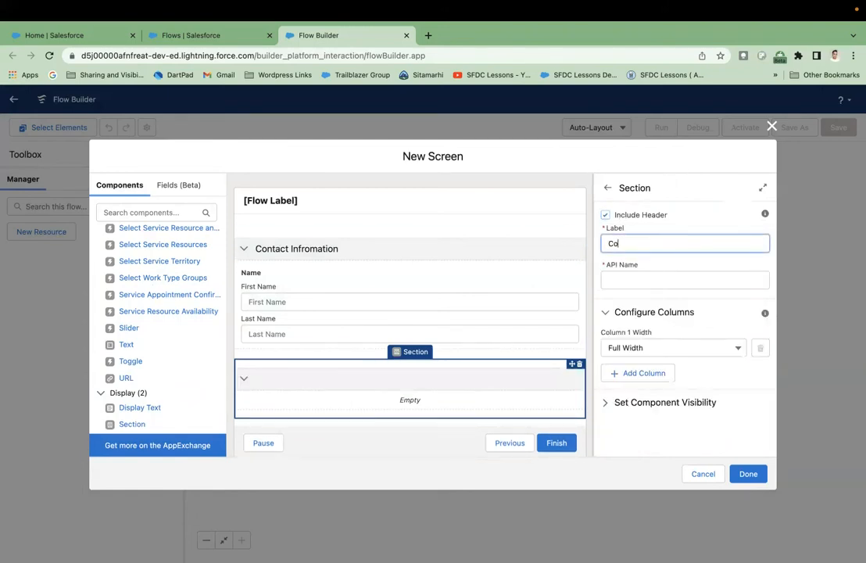
{"action": "type", "text": "ntact Email"}
{"action": "left_click", "coordinate": [653, 266]}
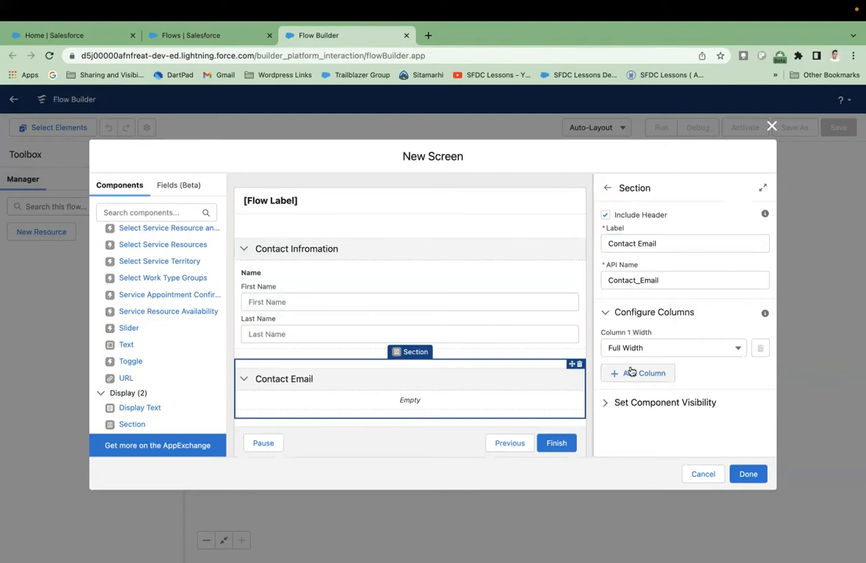
{"action": "scroll", "coordinate": [173, 296], "scroll_direction": "up", "scroll_amount": 10}
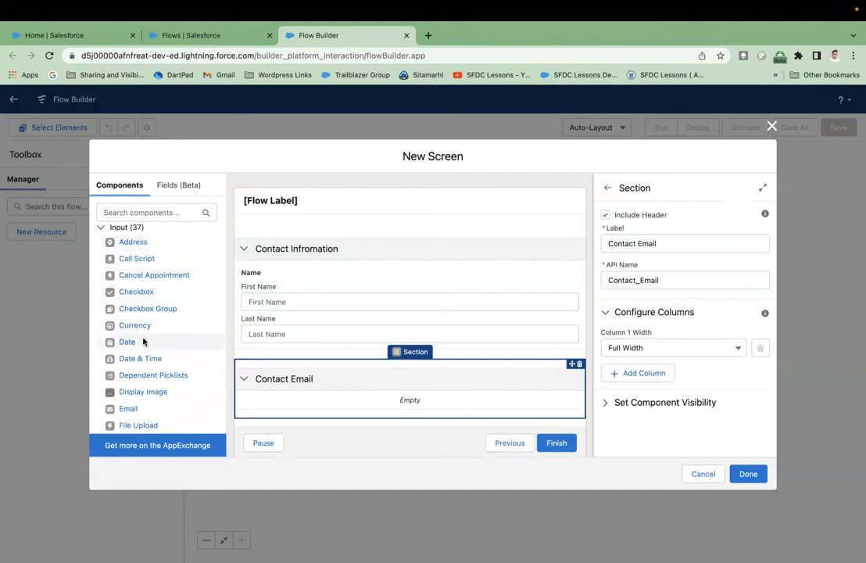
{"action": "scroll", "coordinate": [144, 338], "scroll_direction": "down", "scroll_amount": 1}
{"action": "left_click_drag", "start_coordinate": [127, 371], "coordinate": [266, 402]}
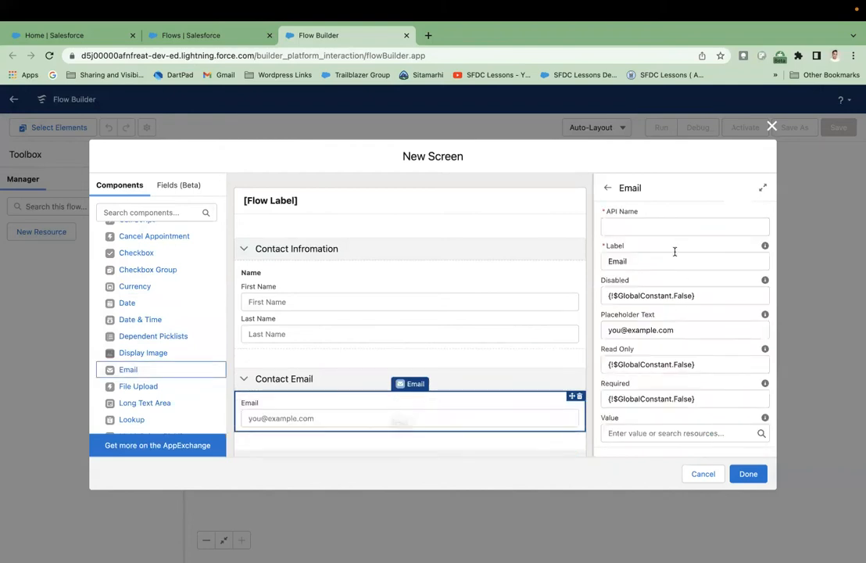
{"action": "left_click", "coordinate": [648, 226]}
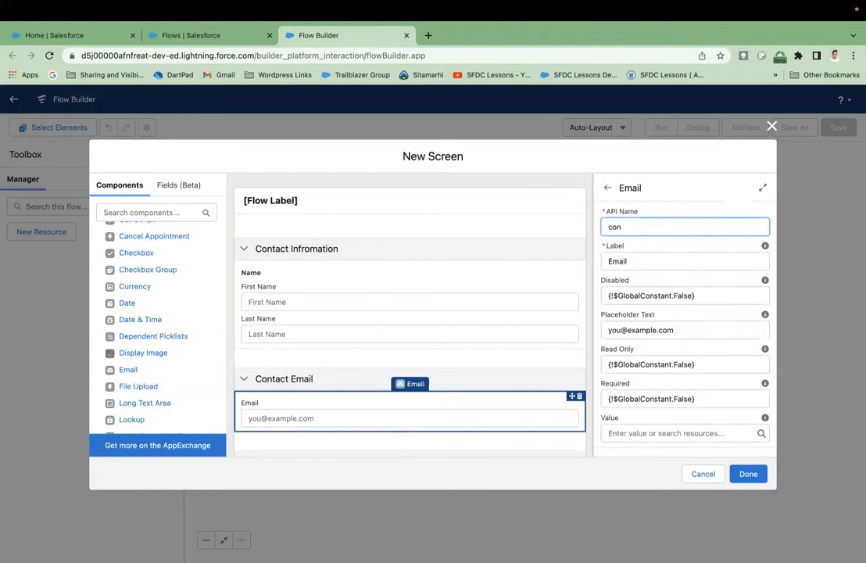
{"action": "type", "text": "contactEmail"}
{"action": "scroll", "coordinate": [652, 364], "scroll_direction": "down", "scroll_amount": 3}
{"action": "scroll", "coordinate": [651, 364], "scroll_direction": "up", "scroll_amount": 3}
{"action": "scroll", "coordinate": [652, 364], "scroll_direction": "down", "scroll_amount": 1}
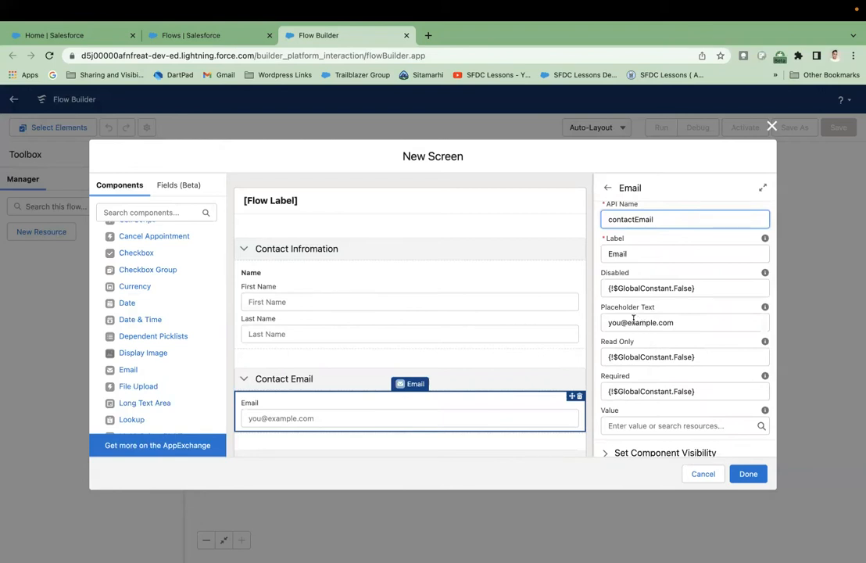
{"action": "left_click", "coordinate": [655, 323]}
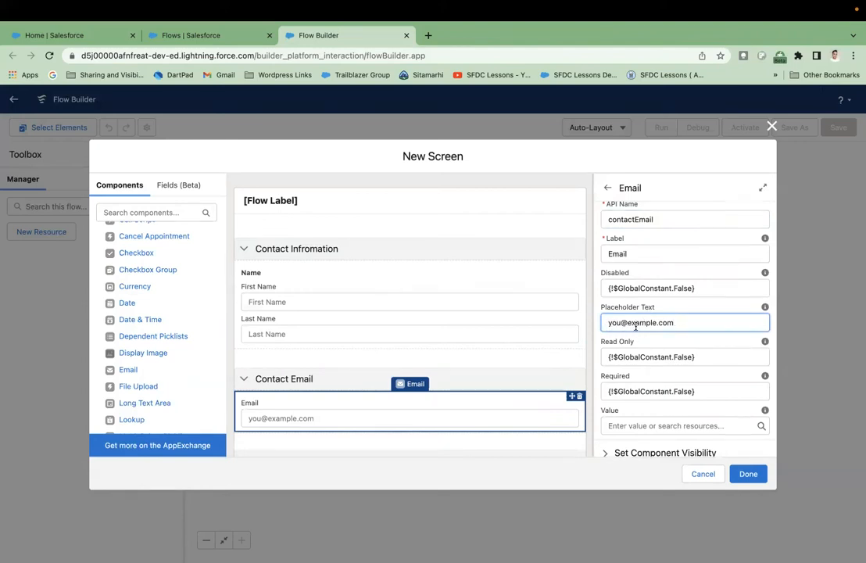
{"action": "left_click_drag", "start_coordinate": [705, 324], "coordinate": [607, 324]}
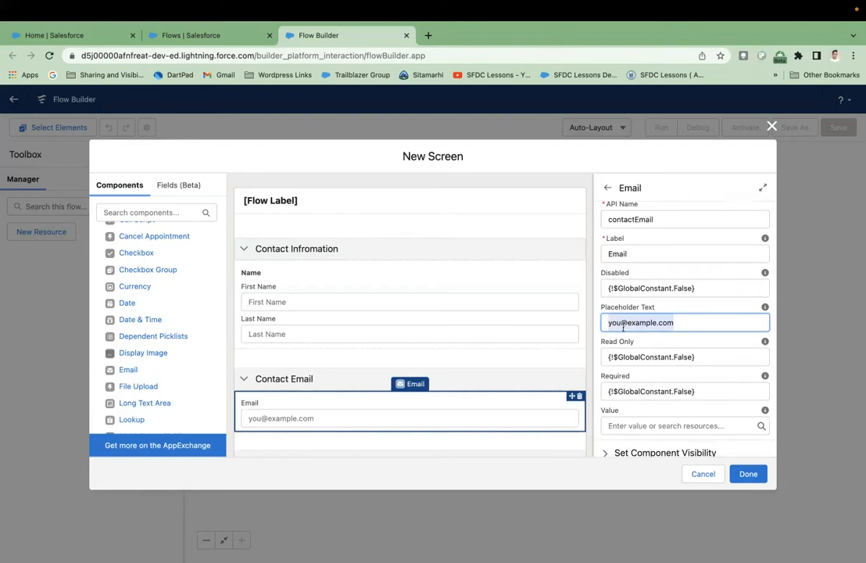
{"action": "left_click", "coordinate": [675, 323]}
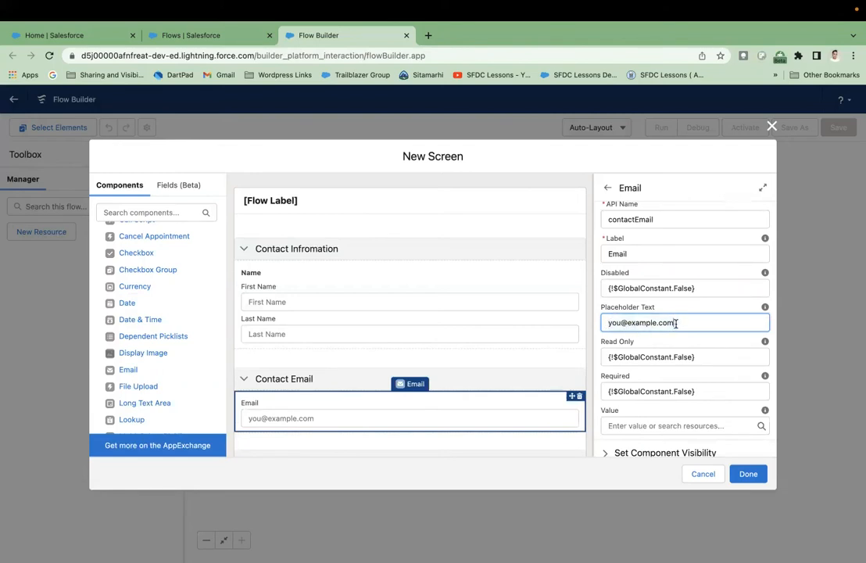
- Set the email input's Required to {!$GlobalConstant.True}
{"action": "scroll", "coordinate": [711, 328], "scroll_direction": "down", "scroll_amount": 1}
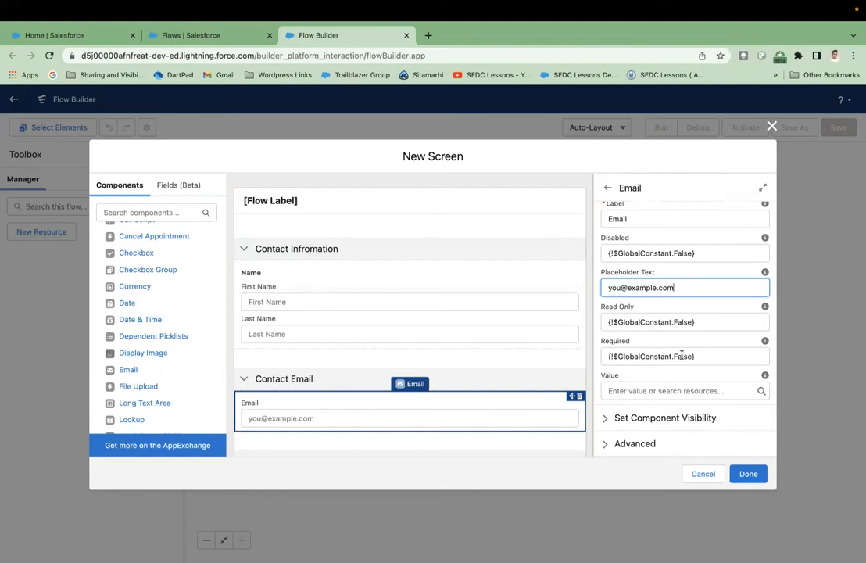
{"action": "left_click_drag", "start_coordinate": [698, 356], "coordinate": [555, 359]}
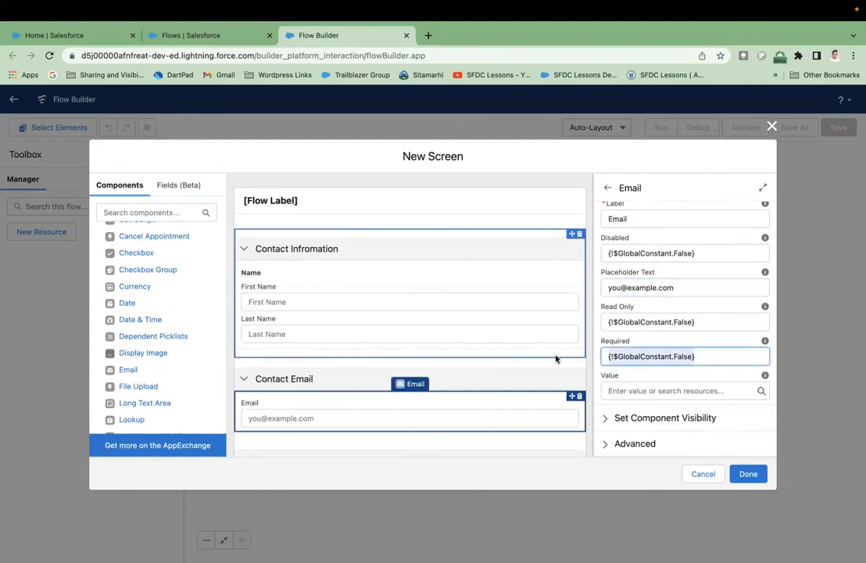
{"action": "key", "text": "BackSpace"}
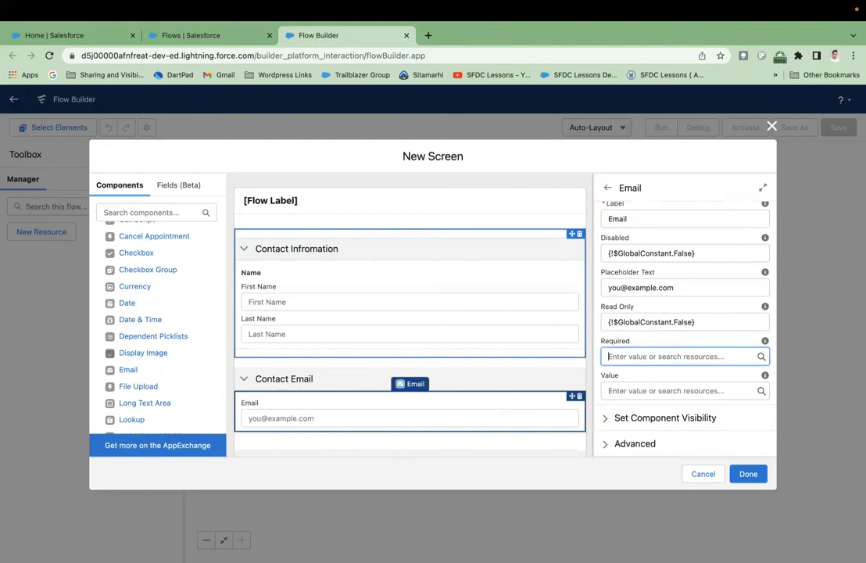
{"action": "type", "text": "true"}
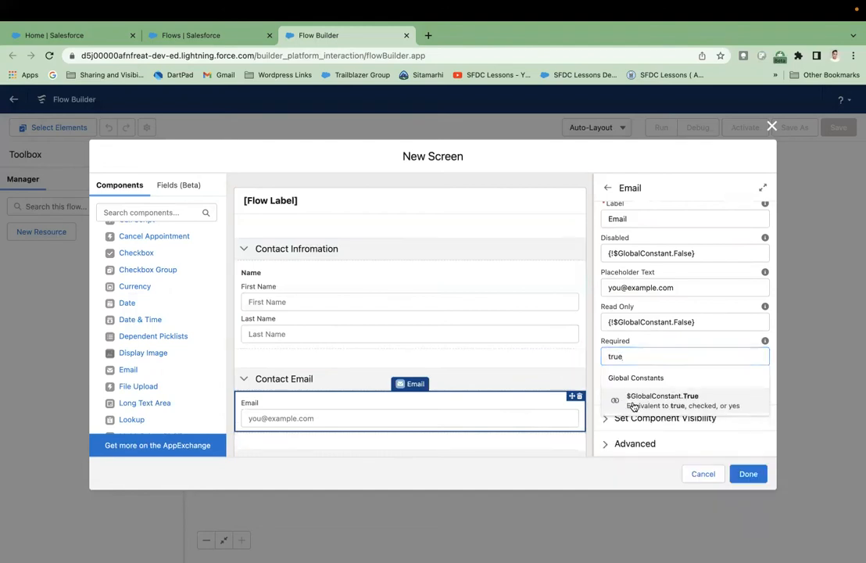
{"action": "left_click", "coordinate": [634, 402]}
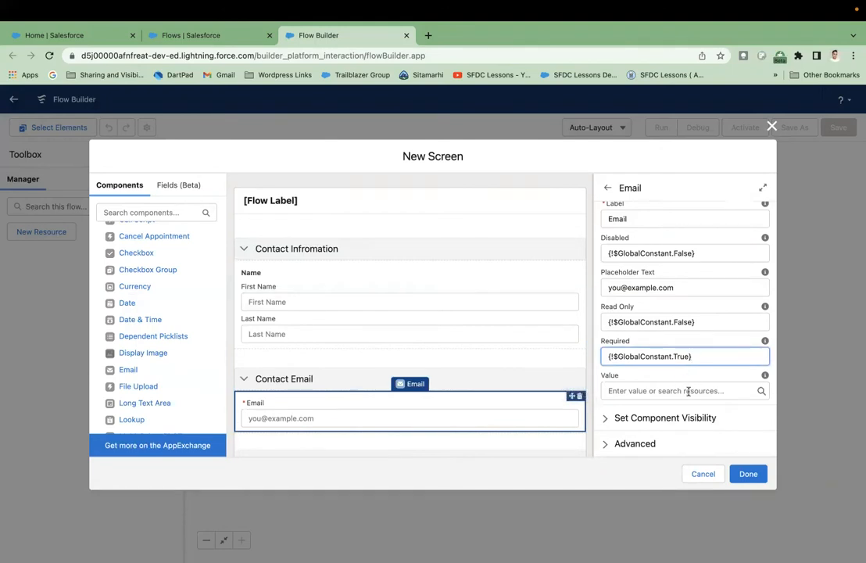
{"action": "mouse_move", "coordinate": [764, 376]}
{"action": "left_click", "coordinate": [615, 444]}
{"action": "scroll", "coordinate": [665, 420], "scroll_direction": "down", "scroll_amount": 2}
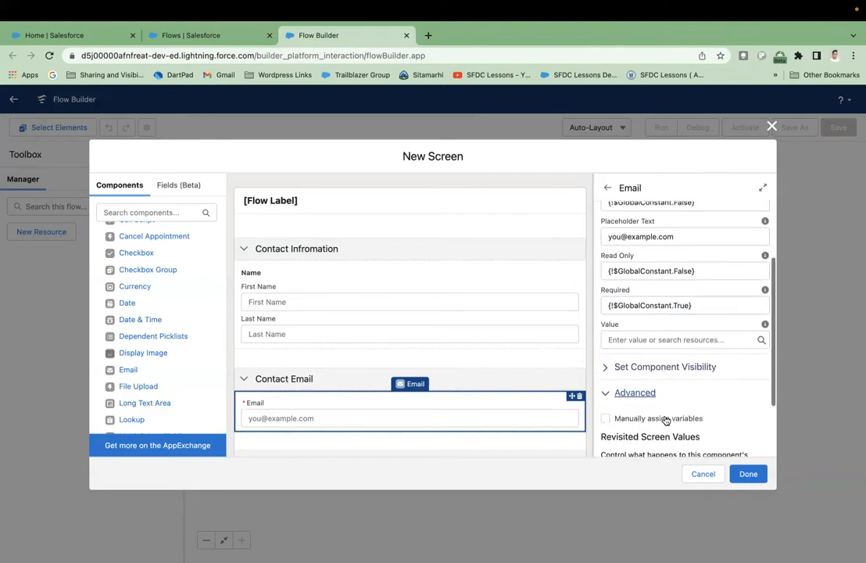
{"action": "left_click", "coordinate": [606, 399]}
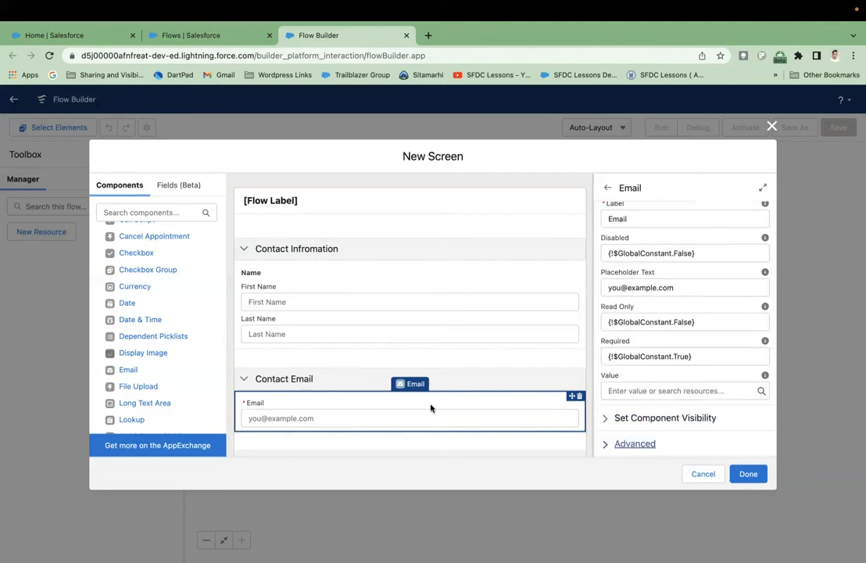
{"action": "scroll", "coordinate": [428, 408], "scroll_direction": "down", "scroll_amount": 2}
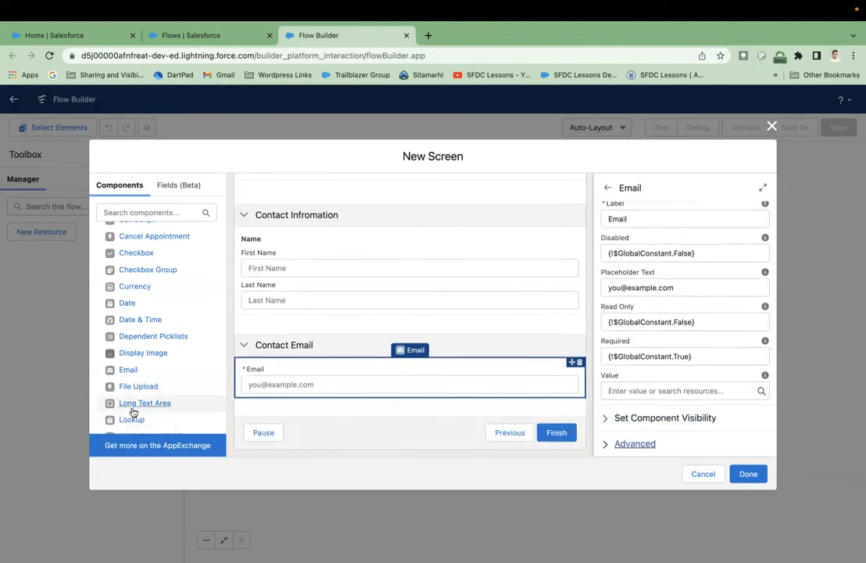
{"action": "scroll", "coordinate": [132, 408], "scroll_direction": "down", "scroll_amount": 5}
- Remove the accidentally added Display Text component below the email input
{"action": "left_click_drag", "start_coordinate": [133, 412], "coordinate": [254, 404]}
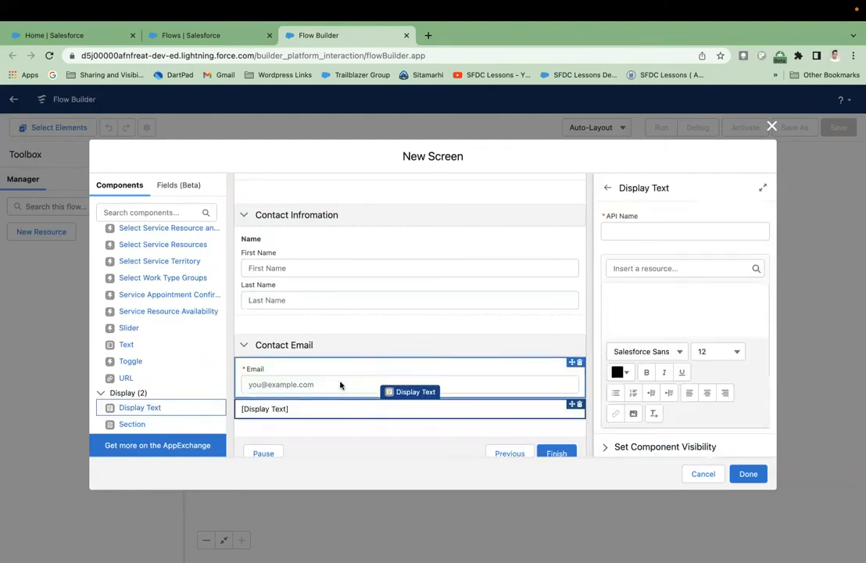
{"action": "left_click", "coordinate": [579, 404]}
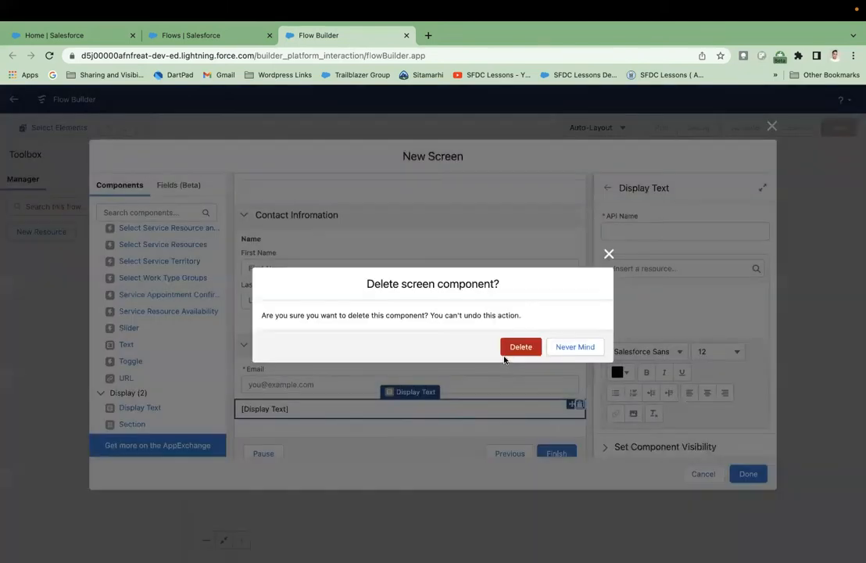
{"action": "left_click", "coordinate": [520, 347]}
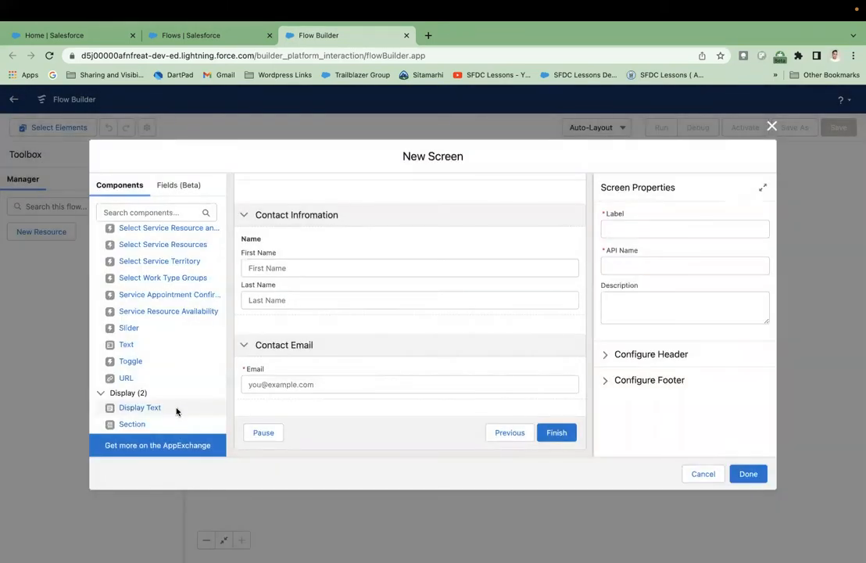
- Add a third Section headed 'Contact Phone' (API name Contact_Phone) below Contact Email
{"action": "left_click_drag", "start_coordinate": [129, 425], "coordinate": [266, 408]}
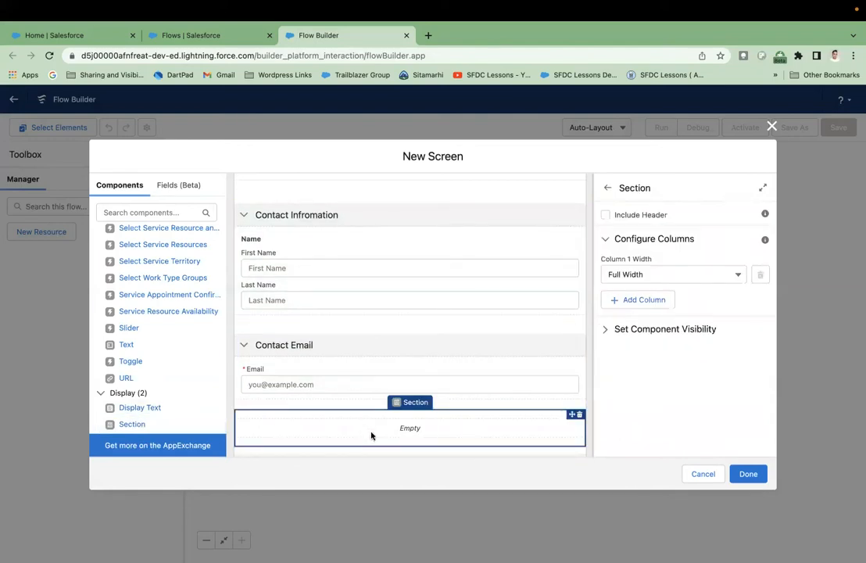
{"action": "left_click", "coordinate": [644, 216]}
{"action": "left_click", "coordinate": [631, 242]}
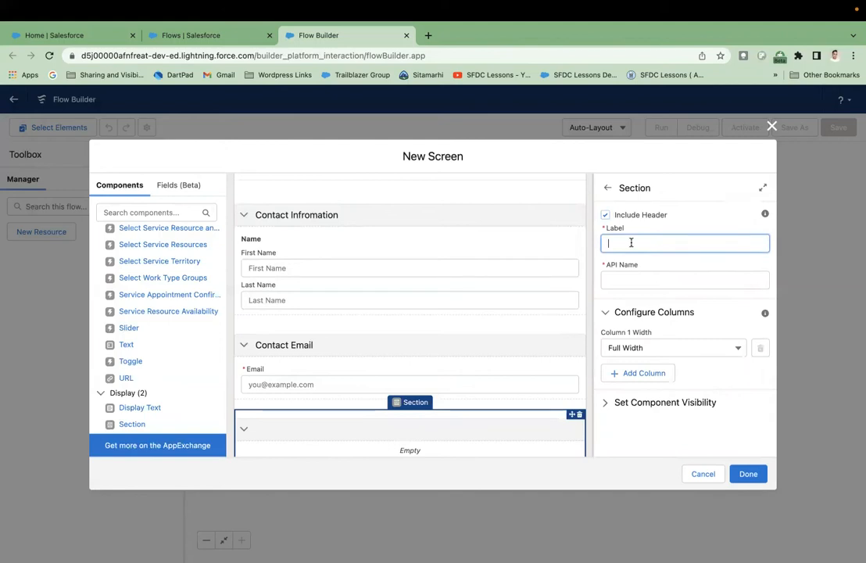
{"action": "type", "text": "Contact Phone"}
{"action": "left_click", "coordinate": [667, 266]}
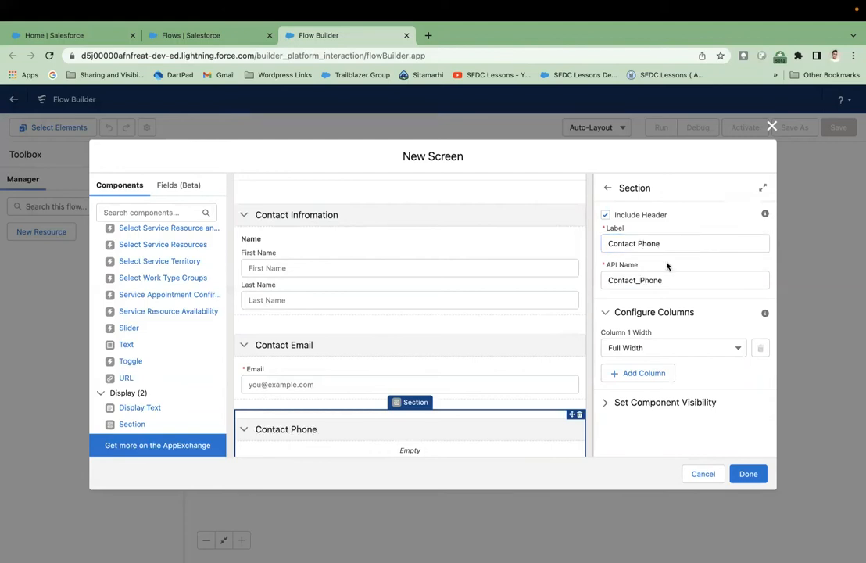
{"action": "scroll", "coordinate": [534, 339], "scroll_direction": "down", "scroll_amount": 2}
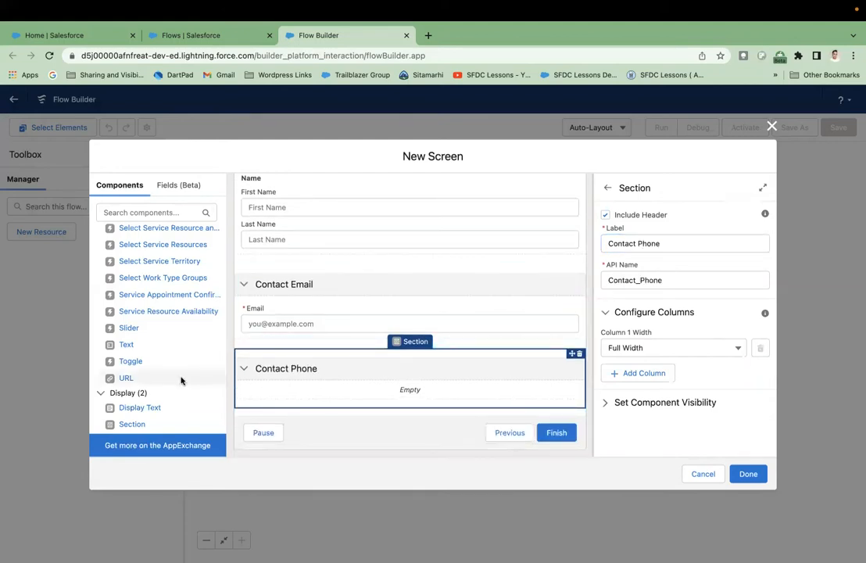
{"action": "scroll", "coordinate": [174, 339], "scroll_direction": "up", "scroll_amount": 8}
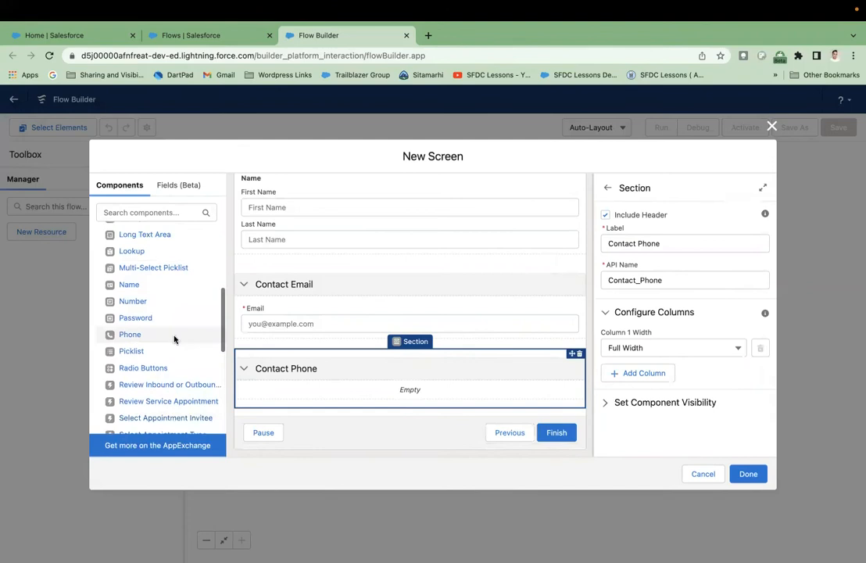
- Search components for 'pho' and drop a Phone input into the Contact Phone section
{"action": "left_click", "coordinate": [170, 212]}
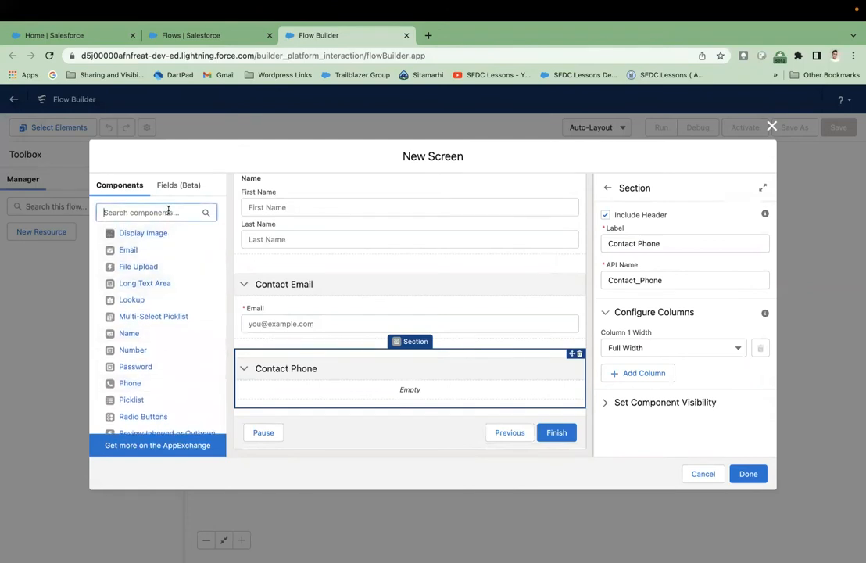
{"action": "type", "text": "phone"}
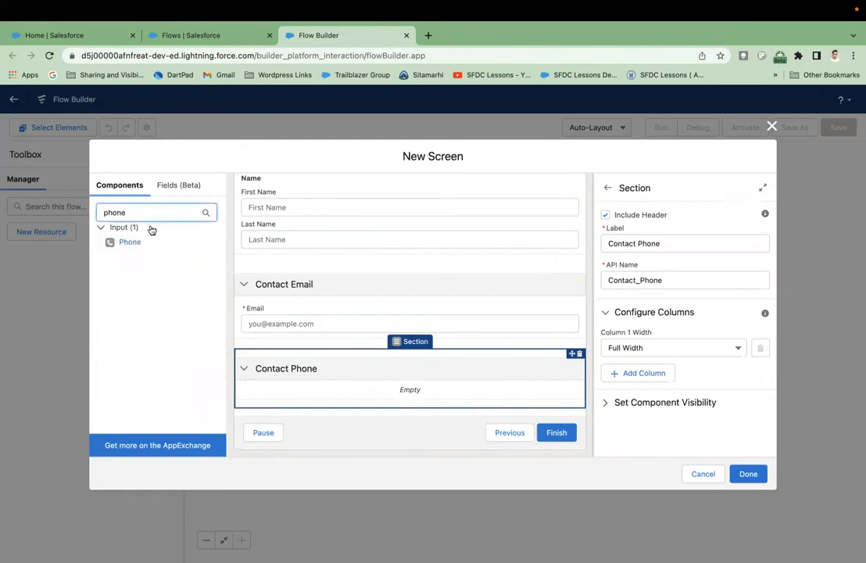
{"action": "left_click_drag", "start_coordinate": [125, 242], "coordinate": [307, 396]}
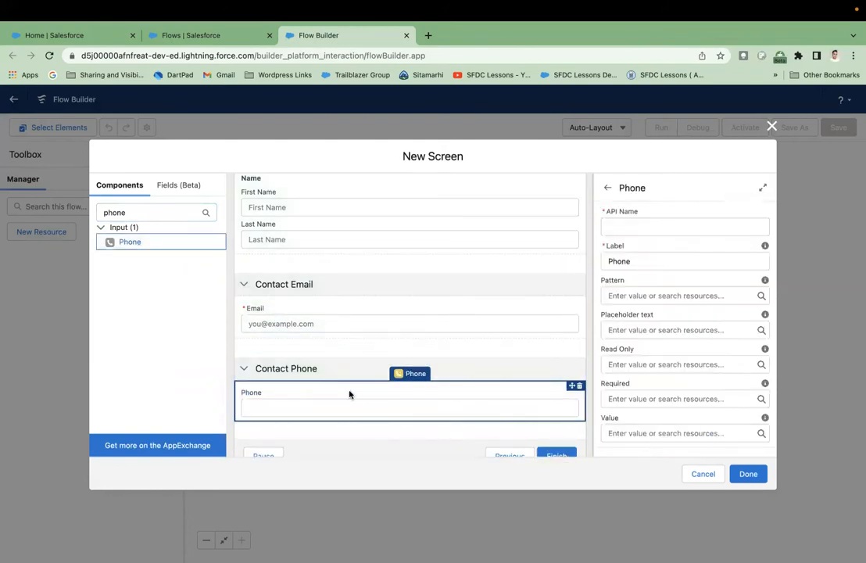
{"action": "left_click", "coordinate": [623, 227]}
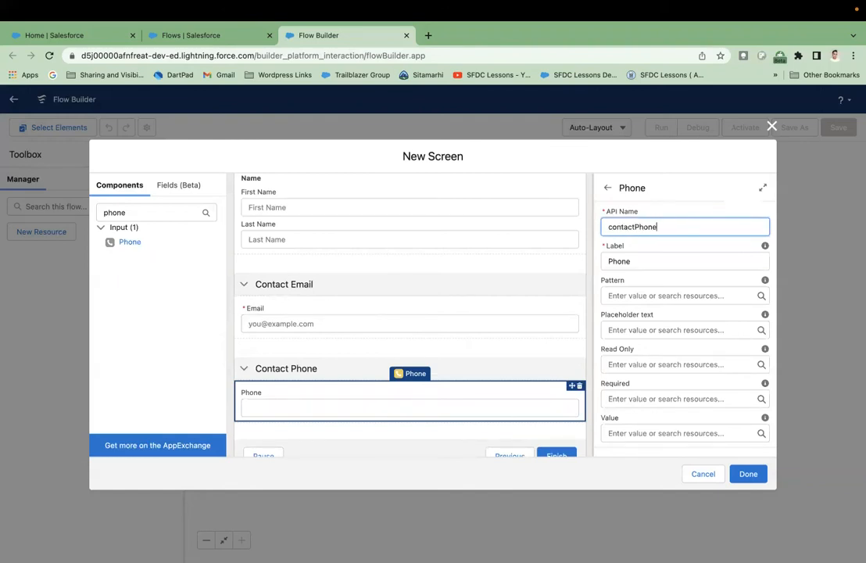
{"action": "left_click", "coordinate": [688, 247]}
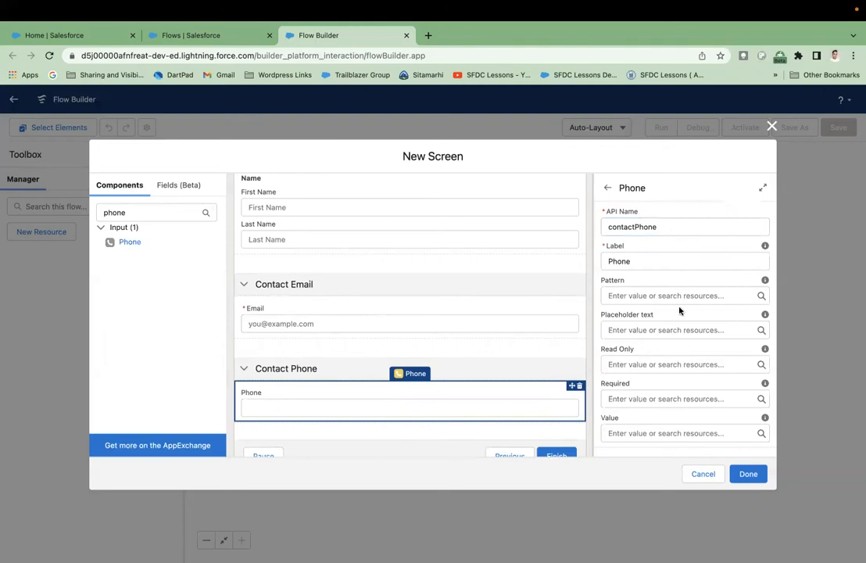
{"action": "left_click", "coordinate": [721, 295]}
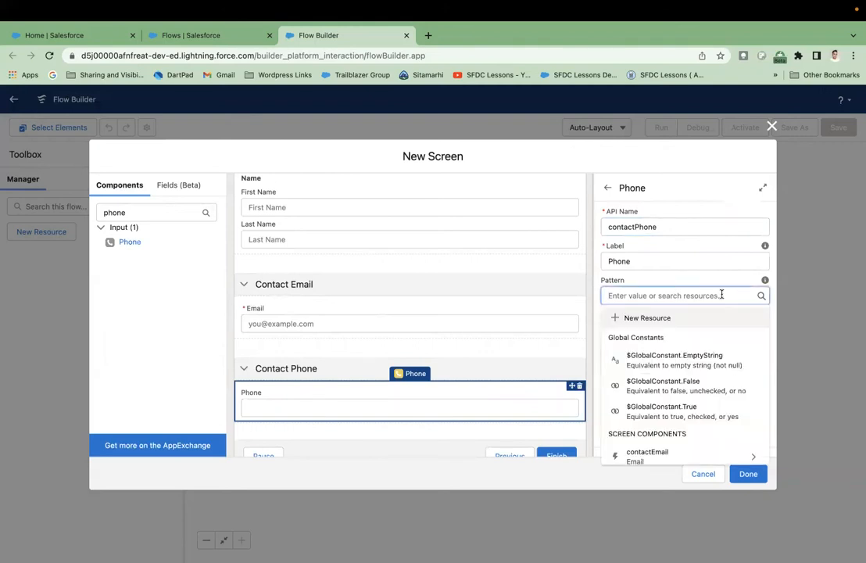
{"action": "left_click", "coordinate": [737, 281]}
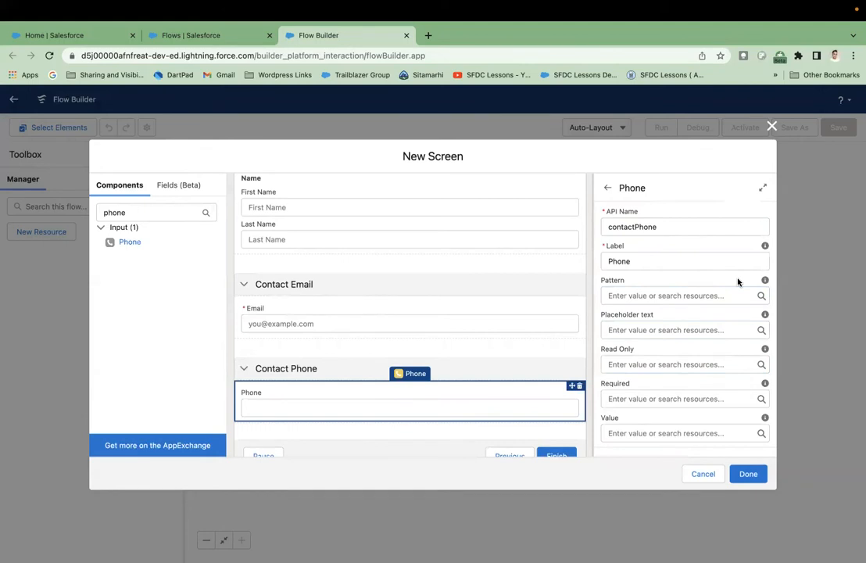
{"action": "mouse_move", "coordinate": [765, 284]}
{"action": "left_click", "coordinate": [701, 329]}
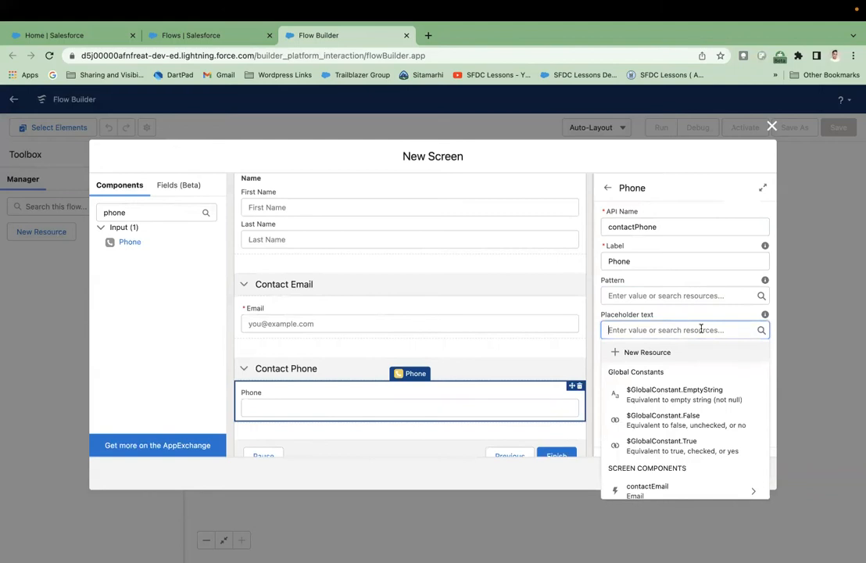
{"action": "type", "text": "1234567890"}
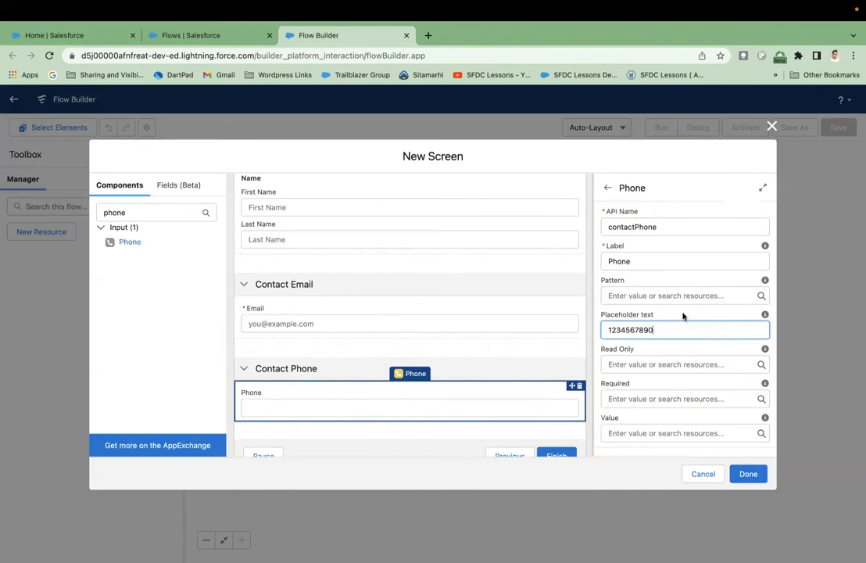
{"action": "left_click", "coordinate": [682, 313]}
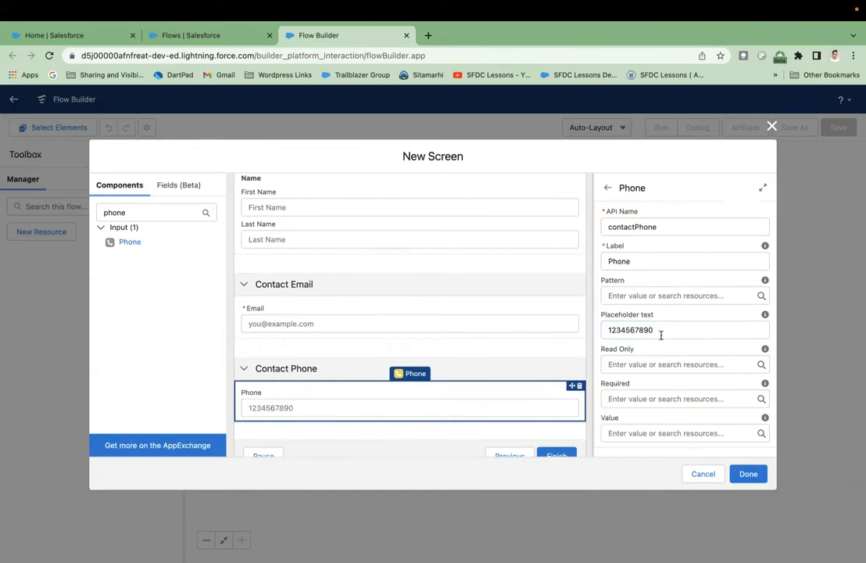
- Make the phone field required with {!$GlobalConstant.True}, leaving its default value empty
{"action": "scroll", "coordinate": [661, 334], "scroll_direction": "down", "scroll_amount": 2}
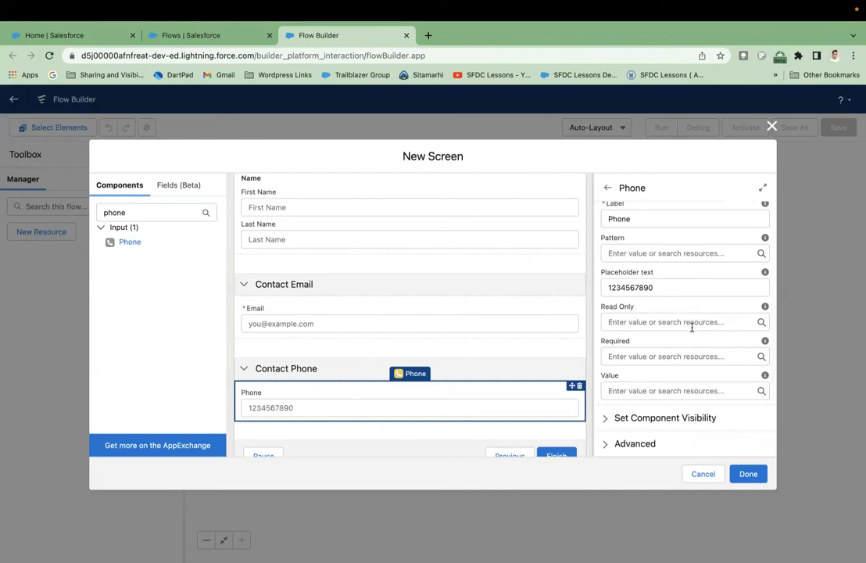
{"action": "left_click", "coordinate": [655, 353]}
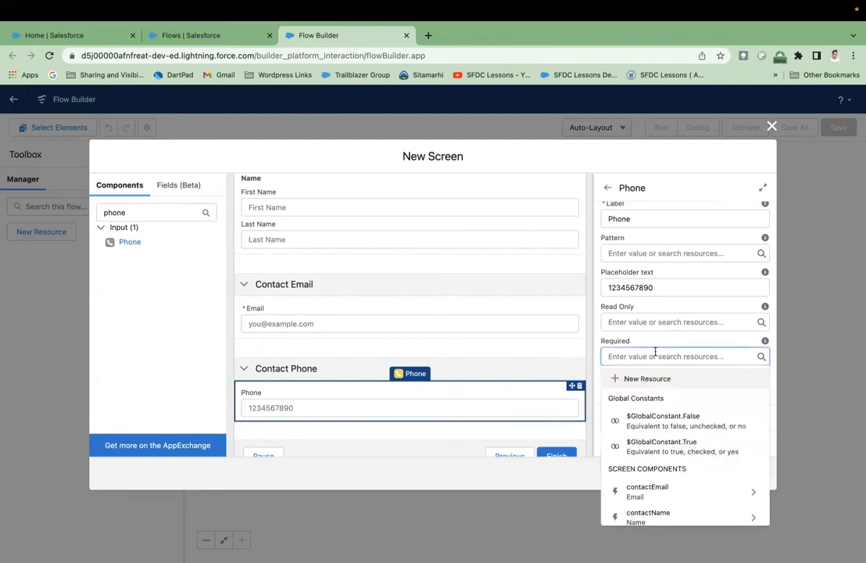
{"action": "type", "text": "true"}
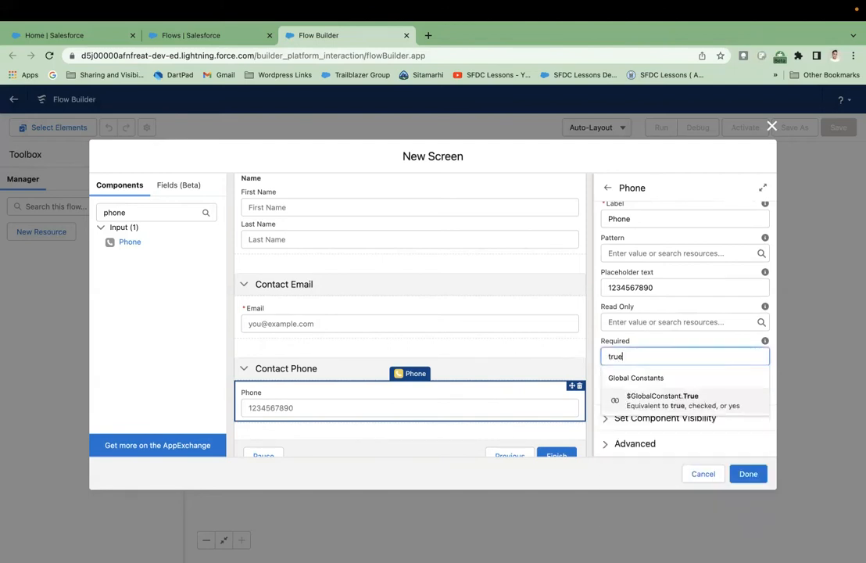
{"action": "left_click", "coordinate": [684, 399]}
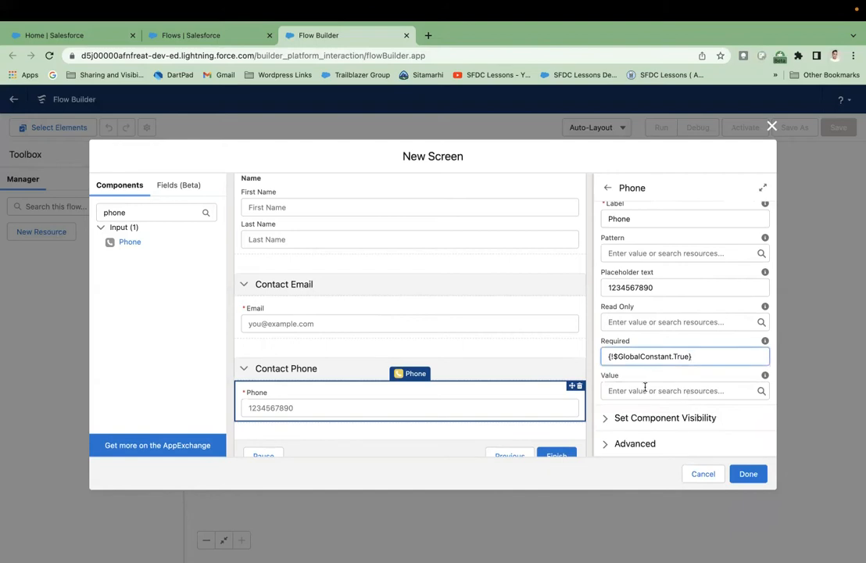
{"action": "left_click", "coordinate": [680, 389]}
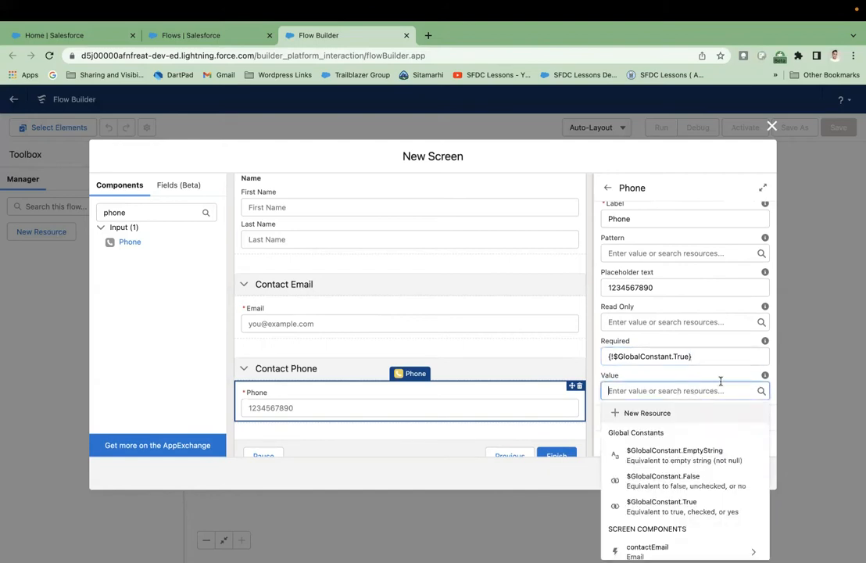
{"action": "left_click", "coordinate": [722, 379]}
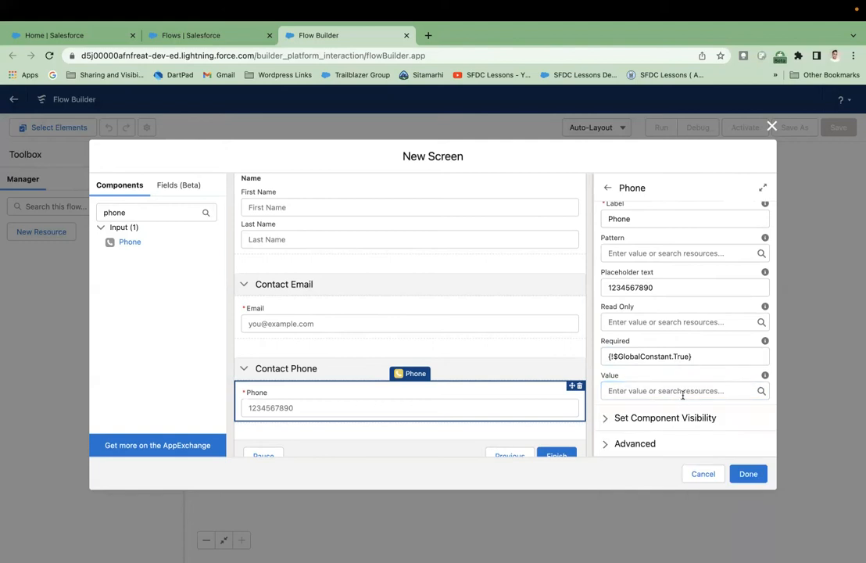
{"action": "scroll", "coordinate": [391, 322], "scroll_direction": "up", "scroll_amount": 2}
{"action": "scroll", "coordinate": [391, 322], "scroll_direction": "down", "scroll_amount": 1}
{"action": "scroll", "coordinate": [391, 322], "scroll_direction": "up", "scroll_amount": 2}
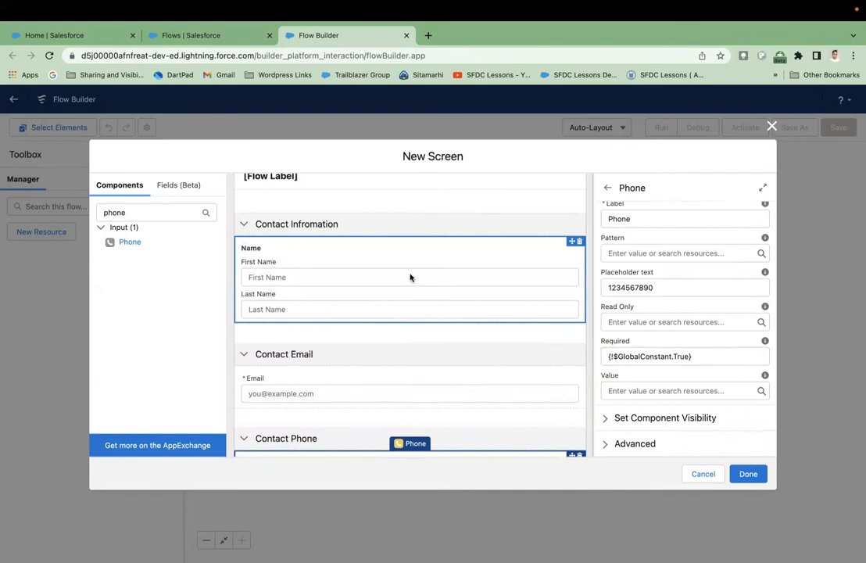
{"action": "scroll", "coordinate": [410, 276], "scroll_direction": "down", "scroll_amount": 2}
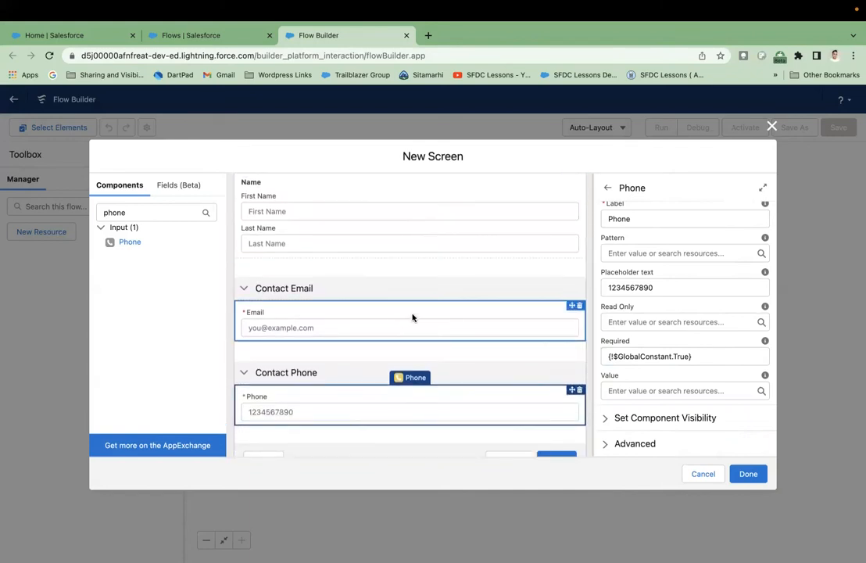
{"action": "scroll", "coordinate": [385, 400], "scroll_direction": "down", "scroll_amount": 1}
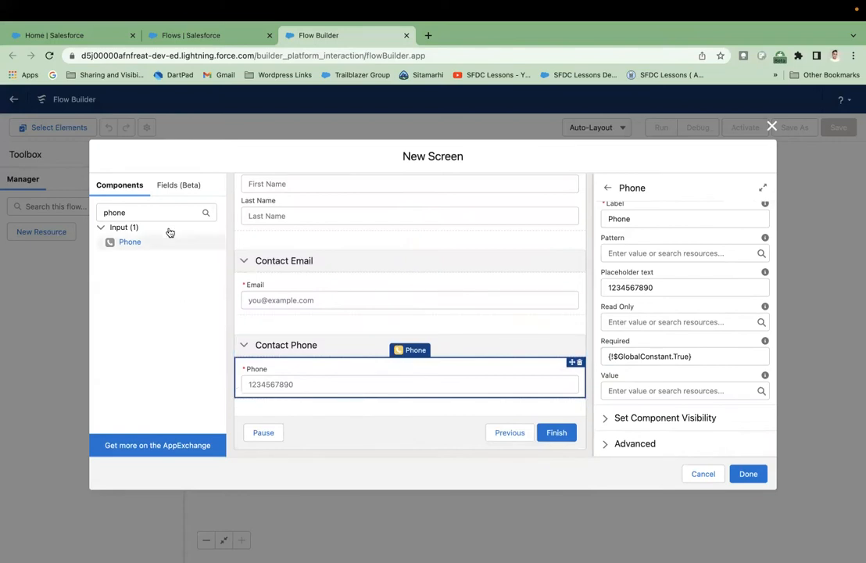
- Clear the component search and place a headed Section labelled 'Contact Status' under Contact Phone
{"action": "left_click_drag", "start_coordinate": [150, 213], "coordinate": [76, 213]}
{"action": "key", "text": "BackSpace"}
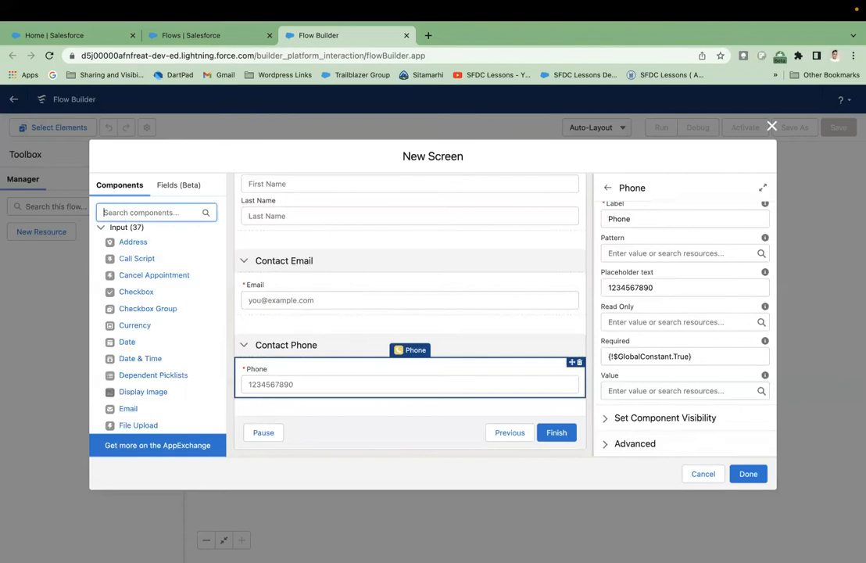
{"action": "scroll", "coordinate": [138, 372], "scroll_direction": "down", "scroll_amount": 2}
{"action": "scroll", "coordinate": [139, 372], "scroll_direction": "down", "scroll_amount": 8}
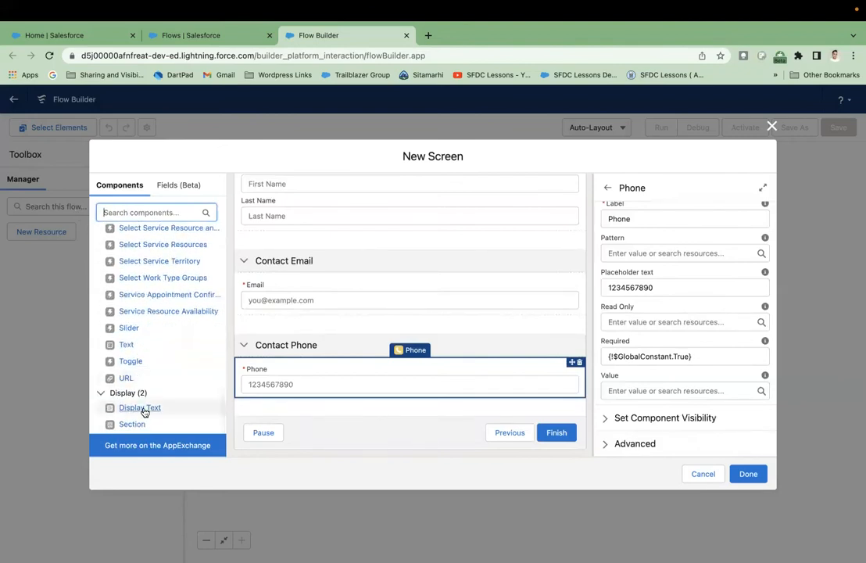
{"action": "left_click_drag", "start_coordinate": [133, 426], "coordinate": [273, 408]}
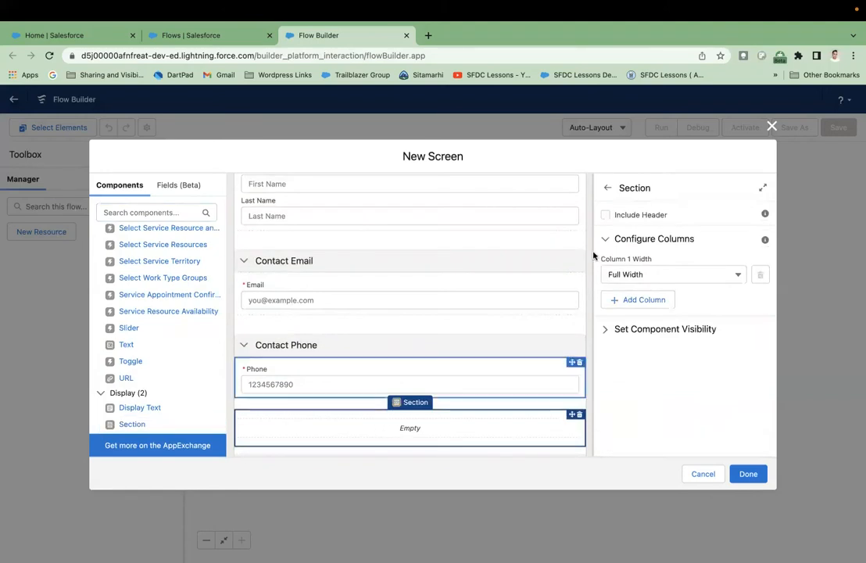
{"action": "left_click", "coordinate": [604, 215]}
{"action": "left_click", "coordinate": [622, 246]}
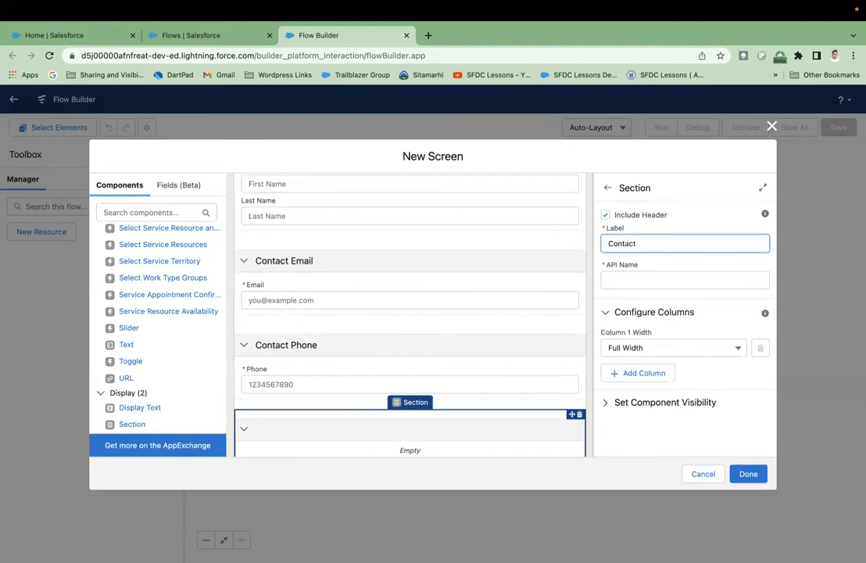
{"action": "left_click", "coordinate": [648, 267]}
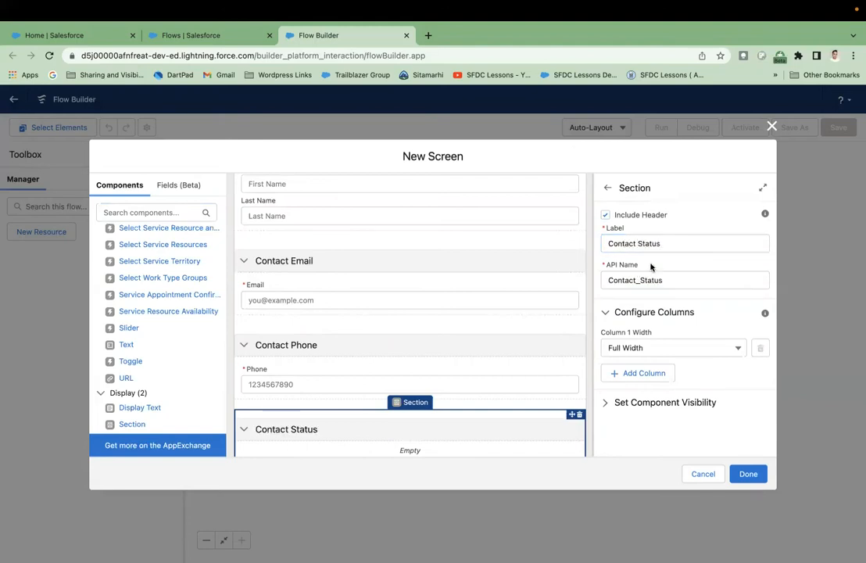
{"action": "left_click", "coordinate": [180, 212]}
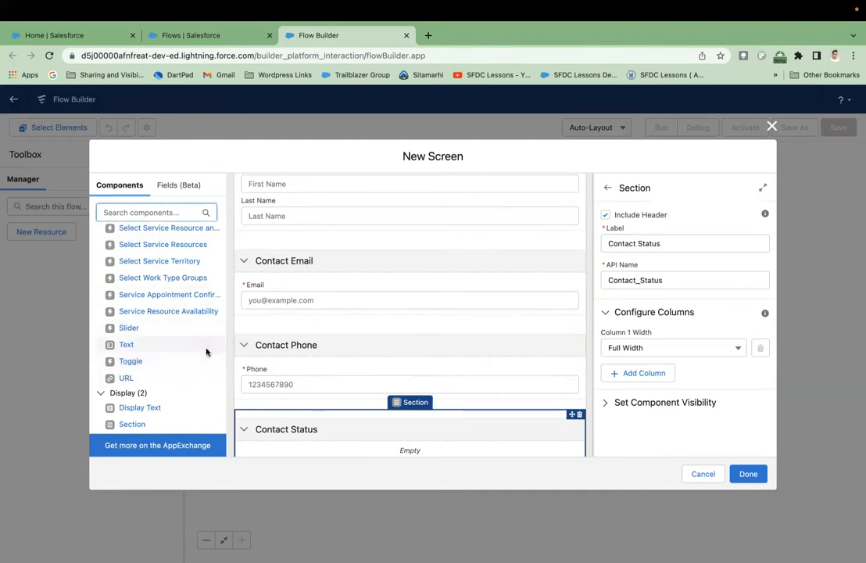
- Add a Toggle to the Contact Status section with API name contactStatus and label 'Active'
{"action": "scroll", "coordinate": [315, 346], "scroll_direction": "down", "scroll_amount": 2}
{"action": "left_click_drag", "start_coordinate": [137, 365], "coordinate": [272, 388]}
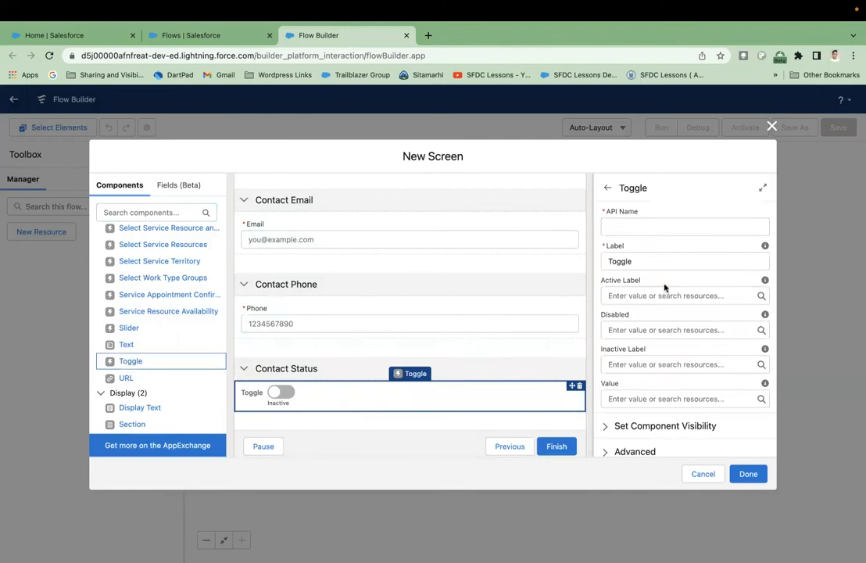
{"action": "left_click", "coordinate": [652, 226]}
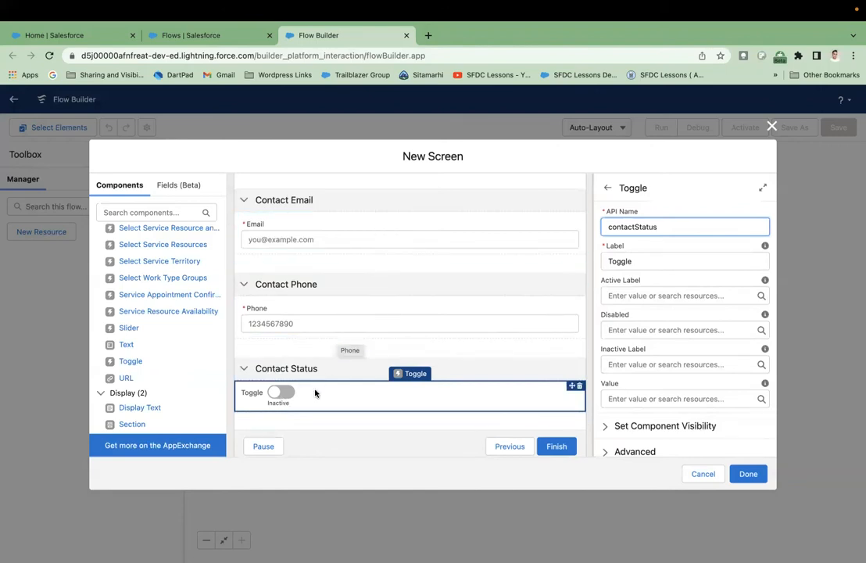
{"action": "left_click", "coordinate": [673, 243]}
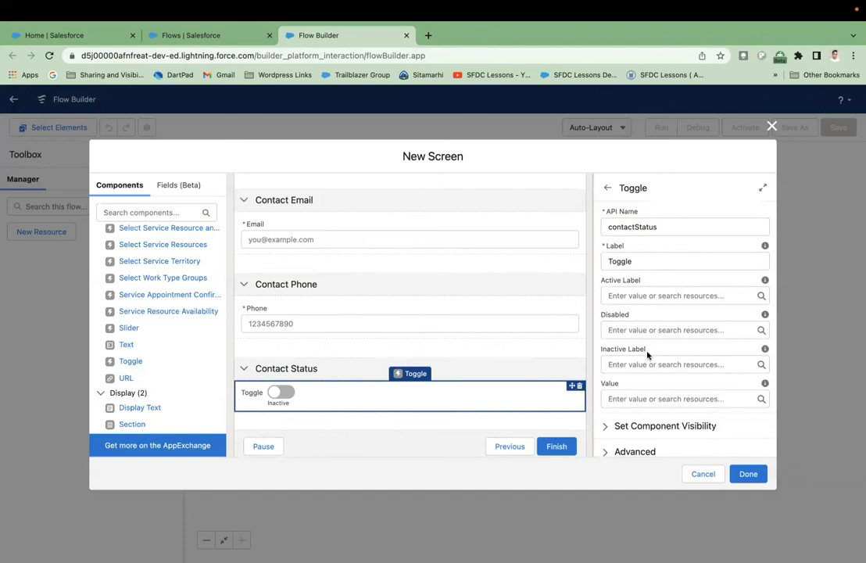
{"action": "left_click", "coordinate": [647, 269]}
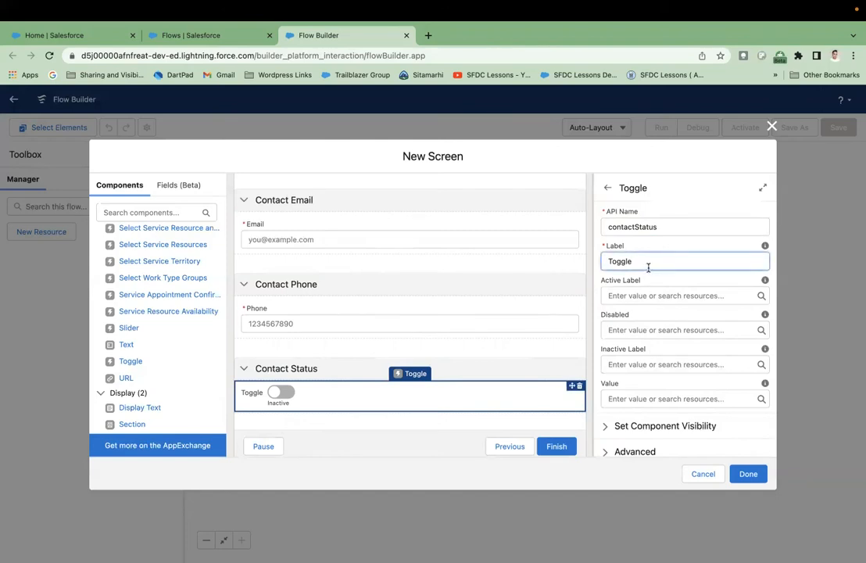
{"action": "left_click_drag", "start_coordinate": [648, 268], "coordinate": [605, 260]}
{"action": "type", "text": "Ac"}
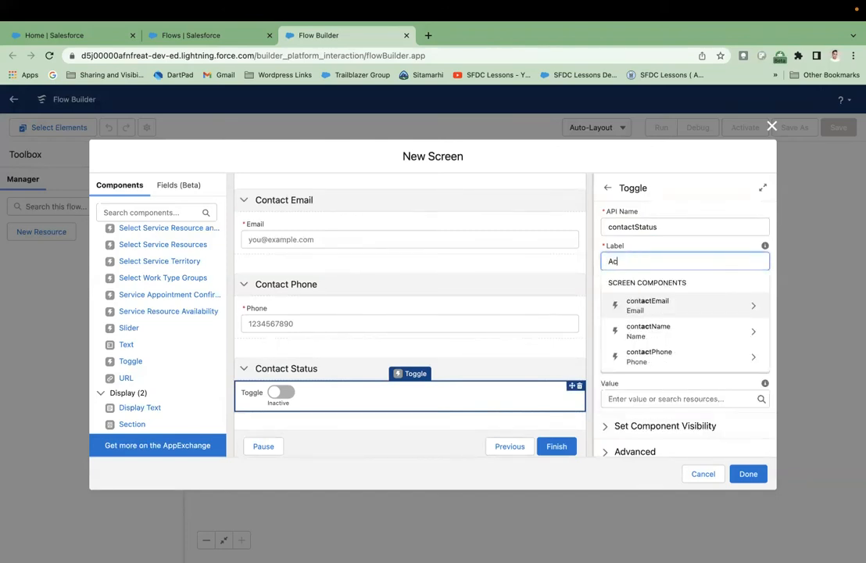
{"action": "type", "text": "tive"}
{"action": "left_click", "coordinate": [649, 246]}
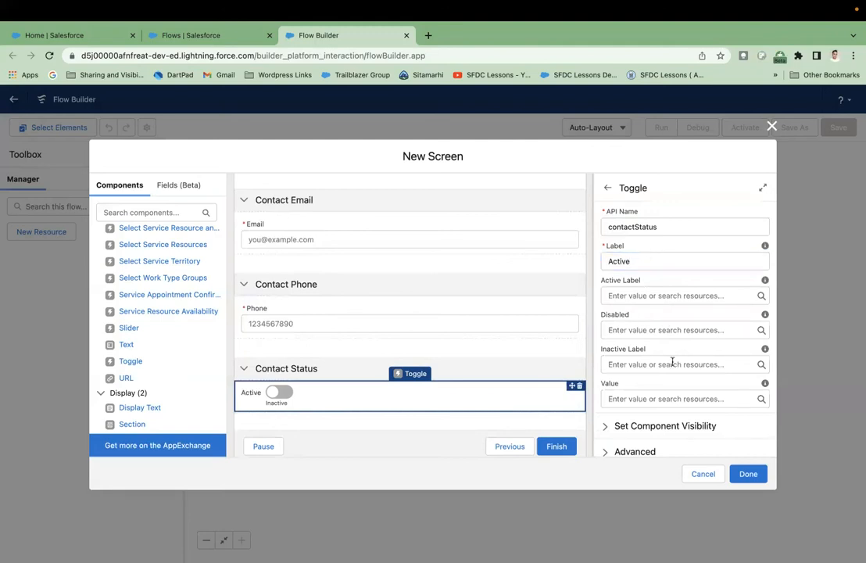
- Set the toggle's Value to $GlobalConstant.True
{"action": "scroll", "coordinate": [669, 366], "scroll_direction": "down", "scroll_amount": 1}
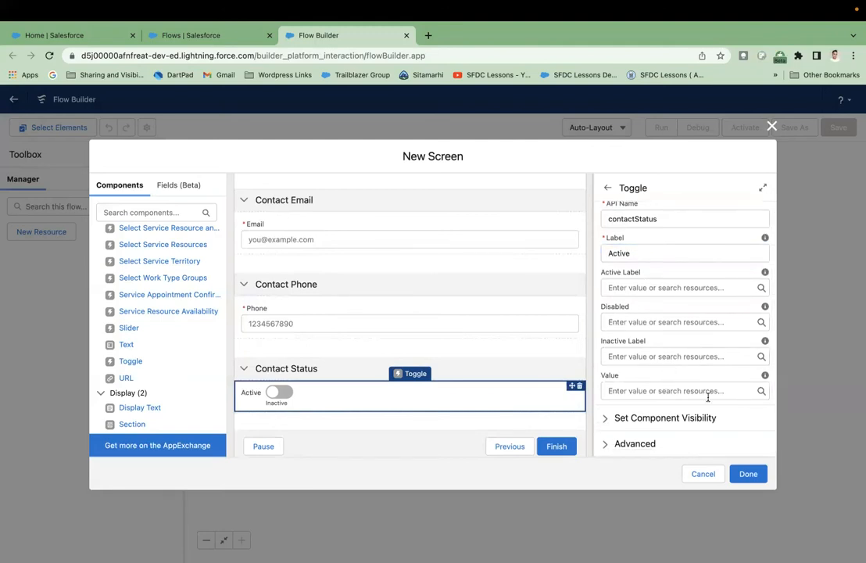
{"action": "left_click", "coordinate": [735, 391]}
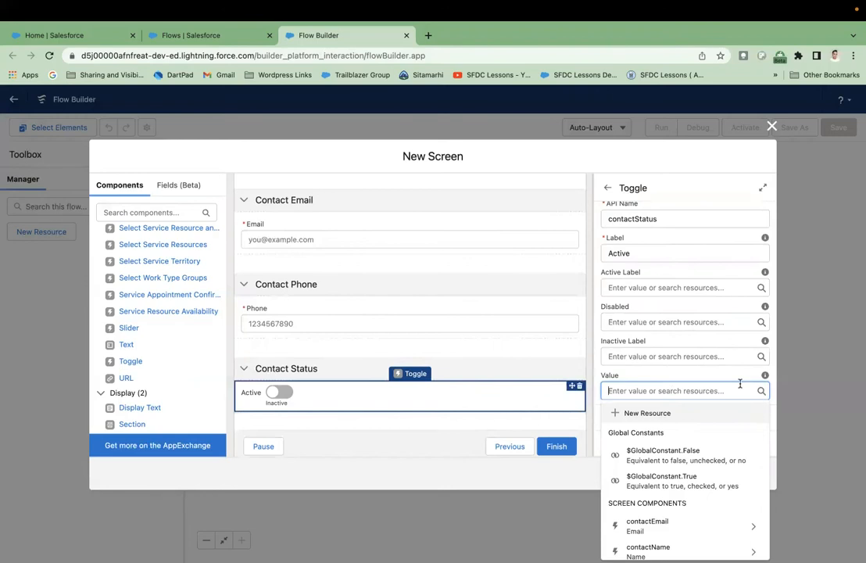
{"action": "type", "text": "true"}
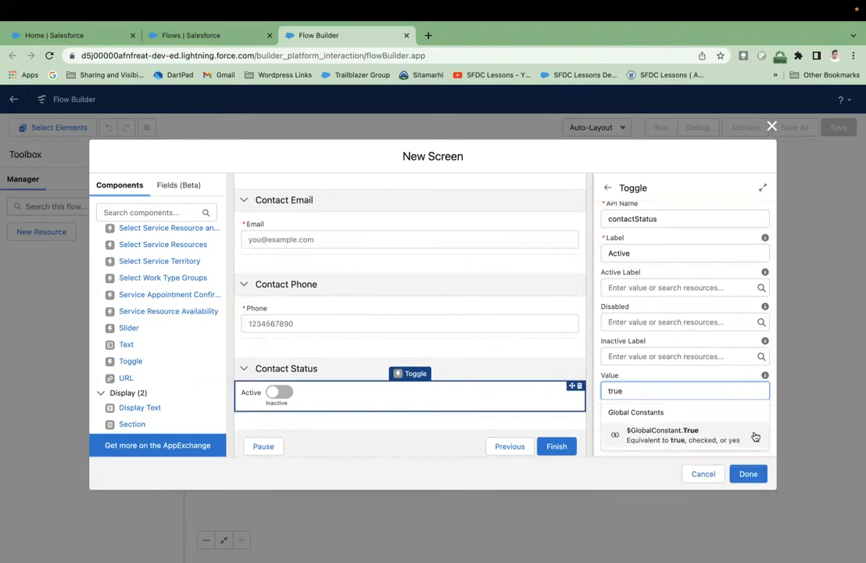
{"action": "left_click", "coordinate": [708, 435]}
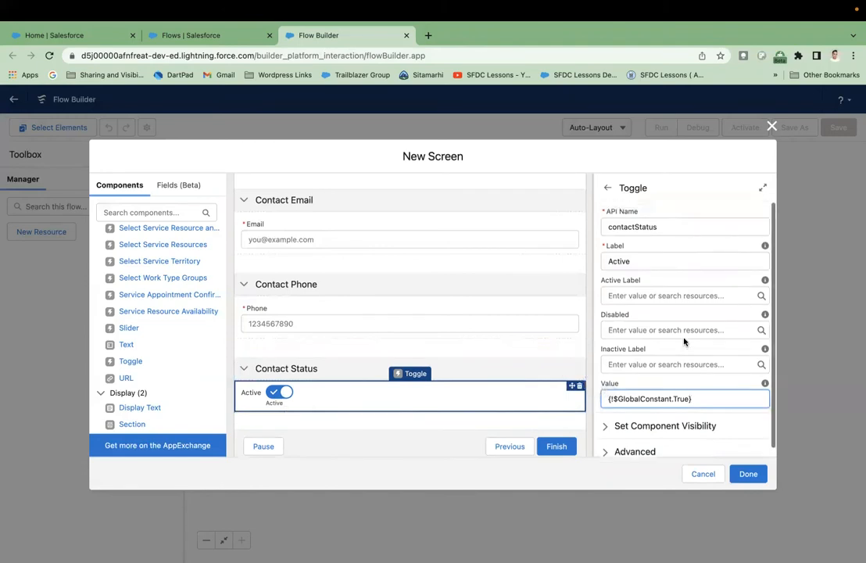
- Label the screen 'Contact Input Screen' (API name Contact_Input_Screen) with description 'Contact Input screen'
{"action": "scroll", "coordinate": [498, 328], "scroll_direction": "up", "scroll_amount": 2}
{"action": "scroll", "coordinate": [498, 328], "scroll_direction": "up", "scroll_amount": 3}
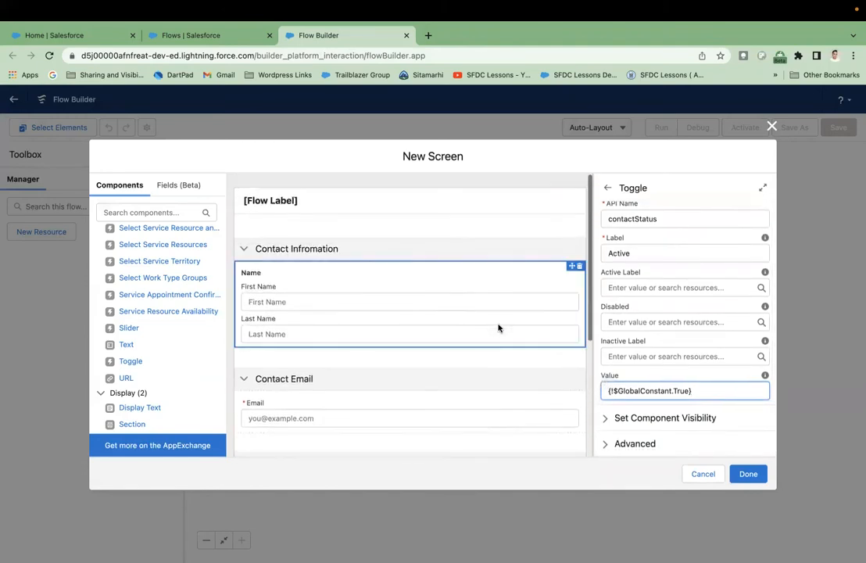
{"action": "scroll", "coordinate": [474, 328], "scroll_direction": "down", "scroll_amount": 5}
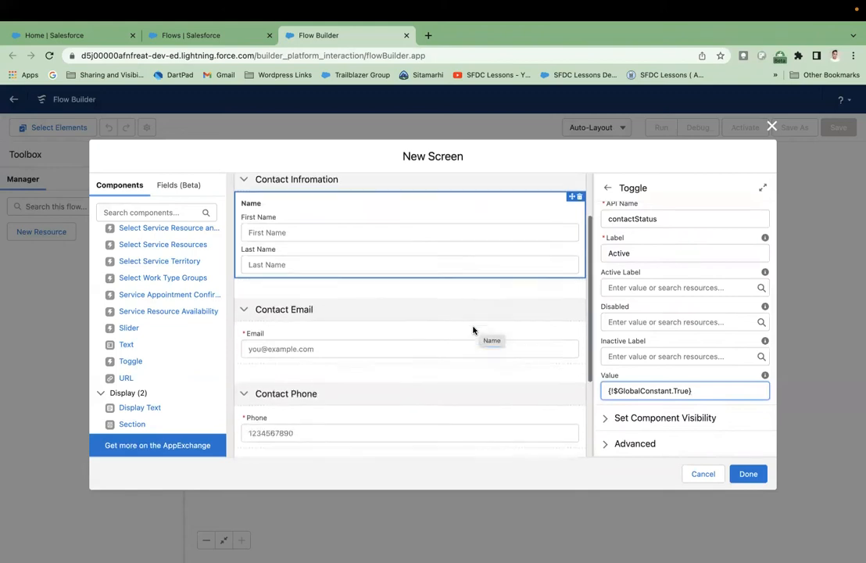
{"action": "scroll", "coordinate": [473, 329], "scroll_direction": "up", "scroll_amount": 5}
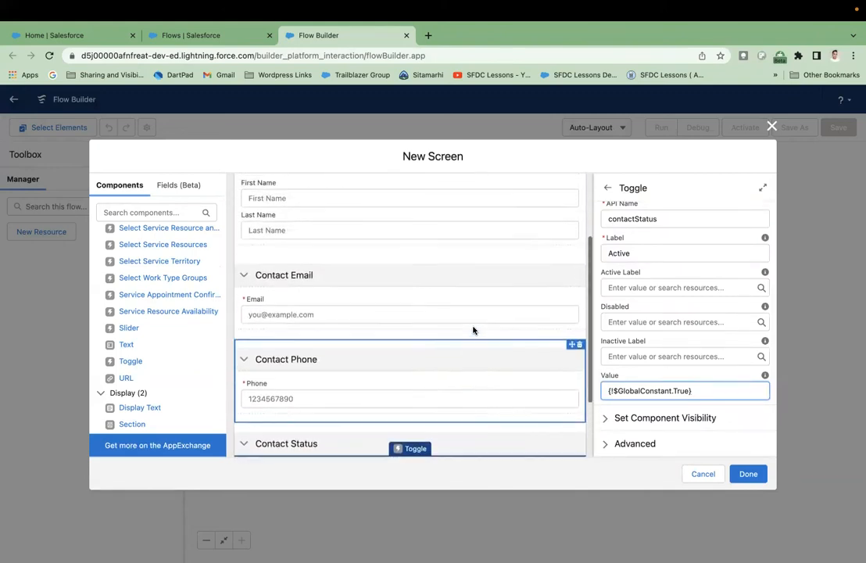
{"action": "left_click", "coordinate": [325, 204]}
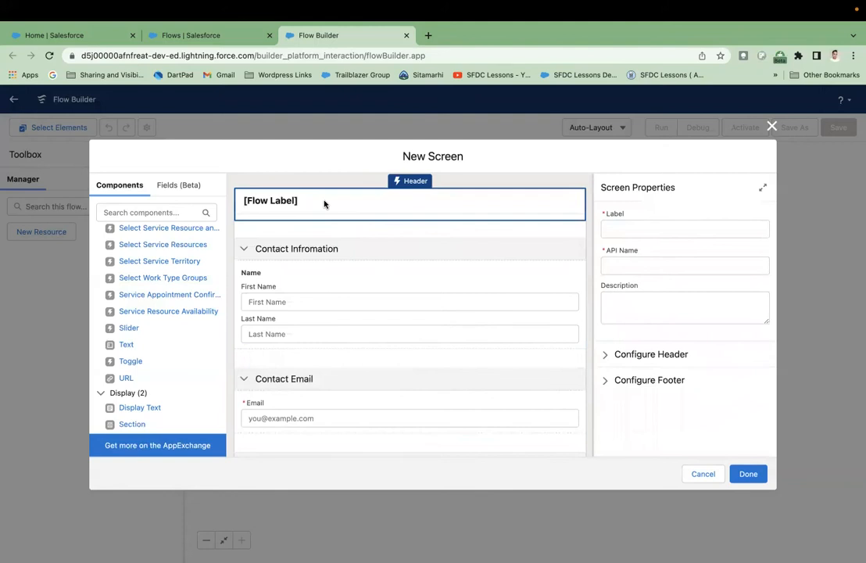
{"action": "left_click", "coordinate": [620, 228]}
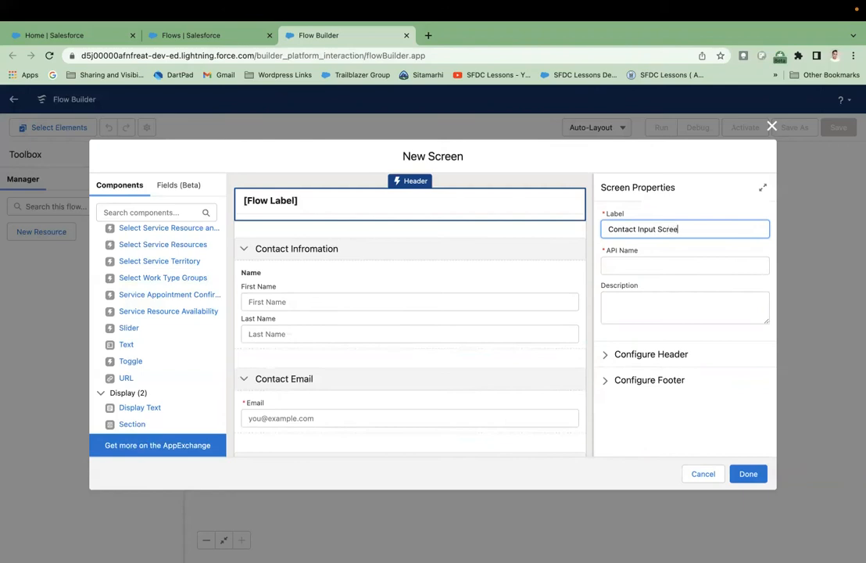
{"action": "left_click", "coordinate": [677, 248]}
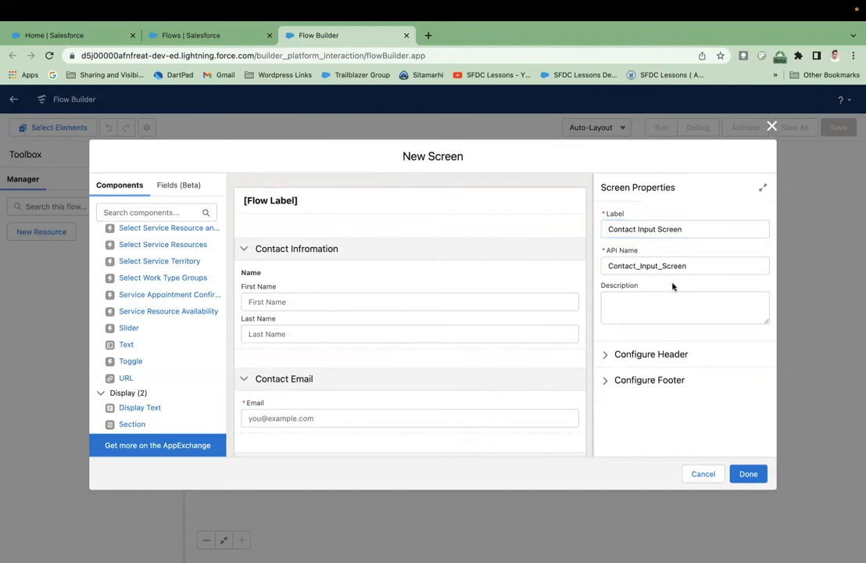
{"action": "left_click", "coordinate": [664, 312]}
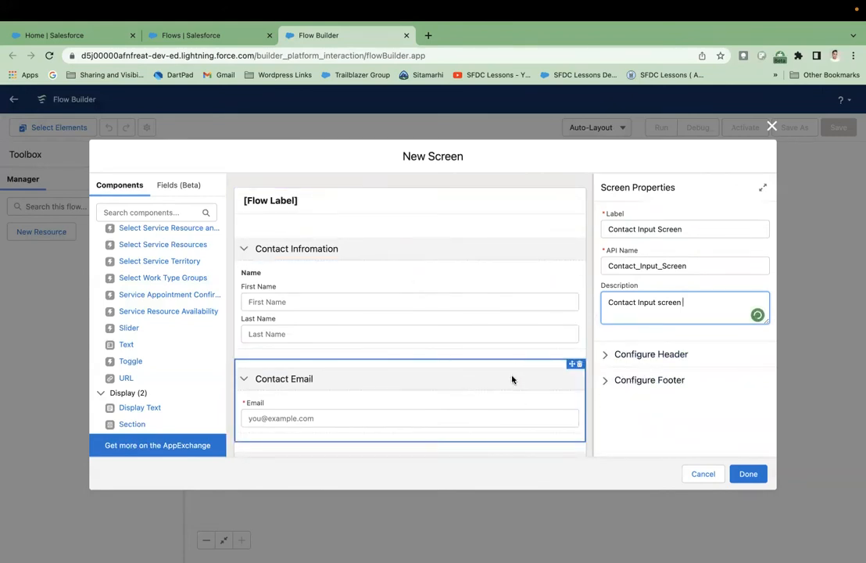
- In the screen footer settings, hide the Pause and Previous buttons
{"action": "scroll", "coordinate": [511, 379], "scroll_direction": "down", "scroll_amount": 3}
{"action": "left_click", "coordinate": [663, 381]}
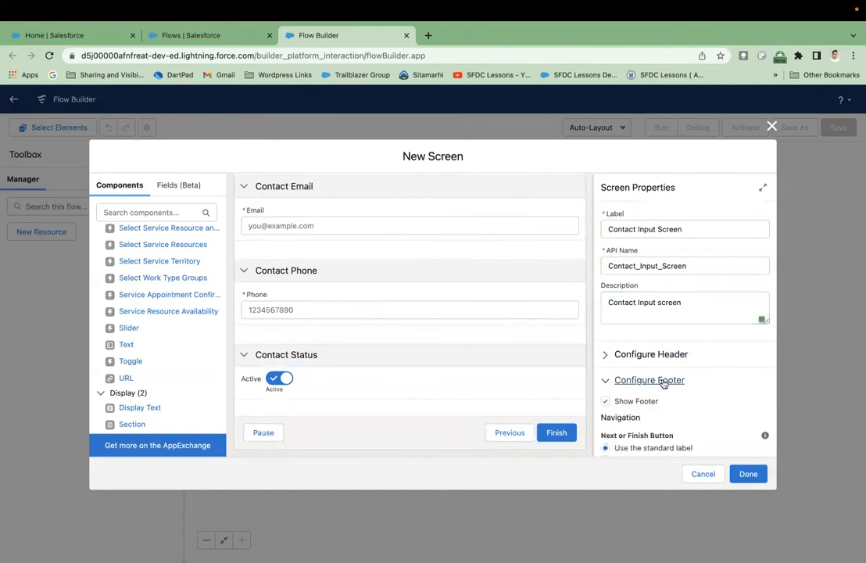
{"action": "scroll", "coordinate": [663, 383], "scroll_direction": "down", "scroll_amount": 5}
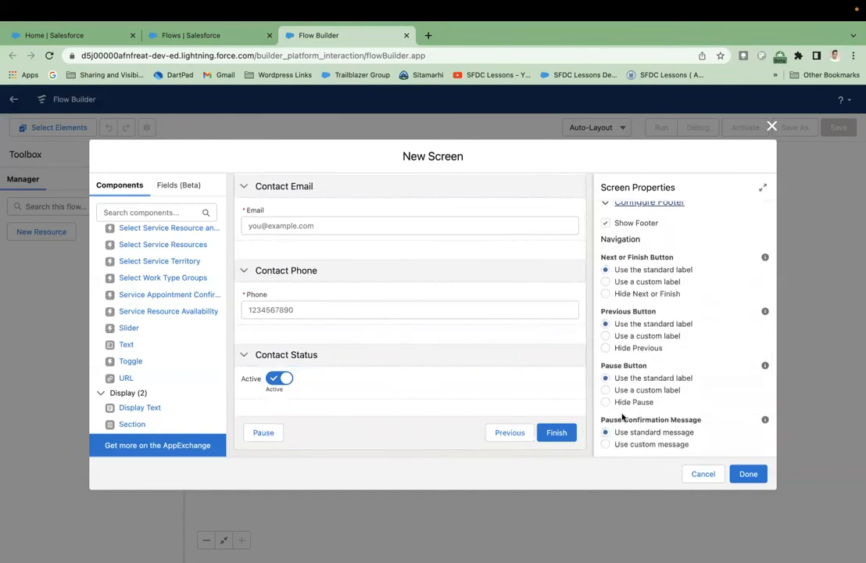
{"action": "left_click", "coordinate": [631, 401]}
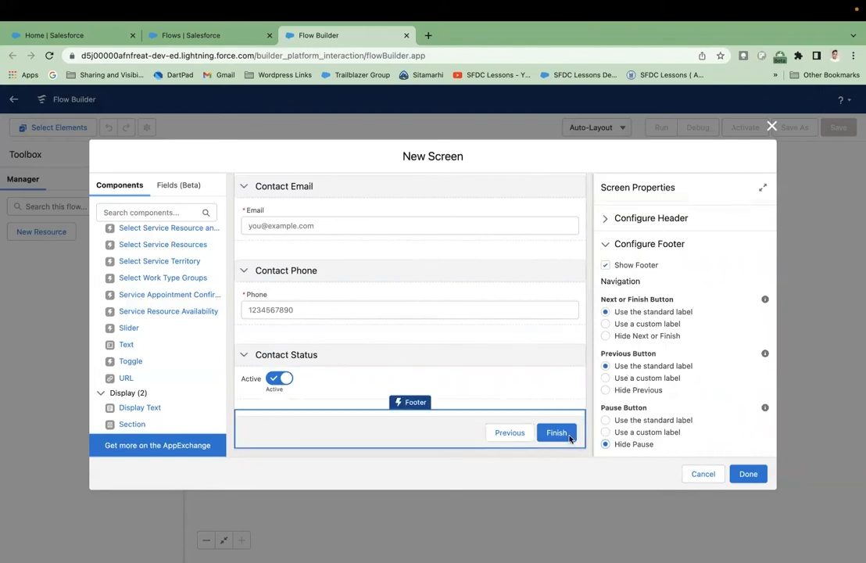
{"action": "left_click", "coordinate": [605, 390]}
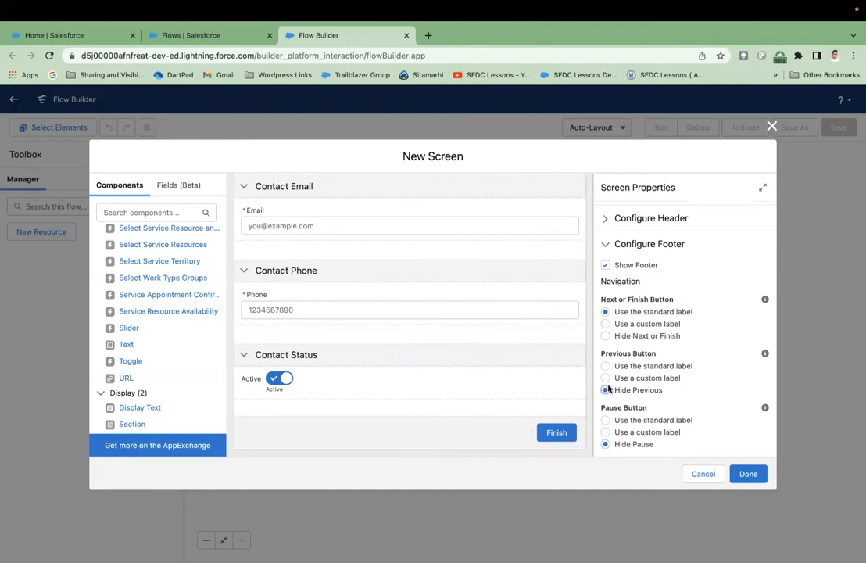
- Give the Next or Finish button the custom label 'Save' and add the screen to the flow
{"action": "left_click", "coordinate": [607, 323]}
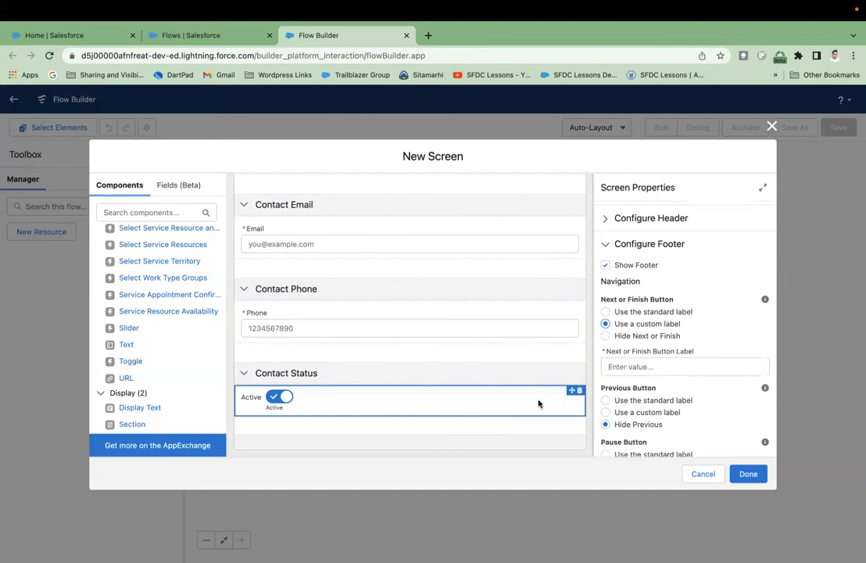
{"action": "left_click", "coordinate": [662, 369]}
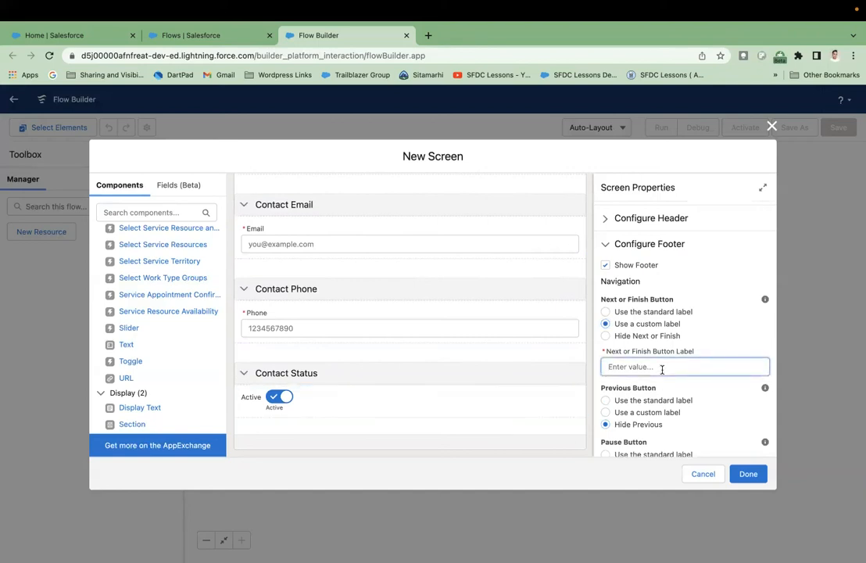
{"action": "type", "text": "Save"}
{"action": "left_click", "coordinate": [714, 352]}
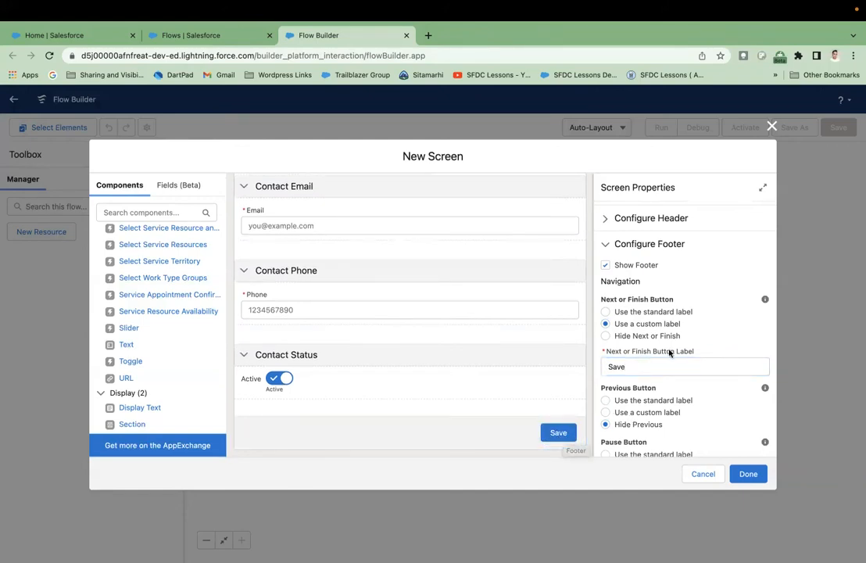
{"action": "scroll", "coordinate": [657, 375], "scroll_direction": "up", "scroll_amount": 3}
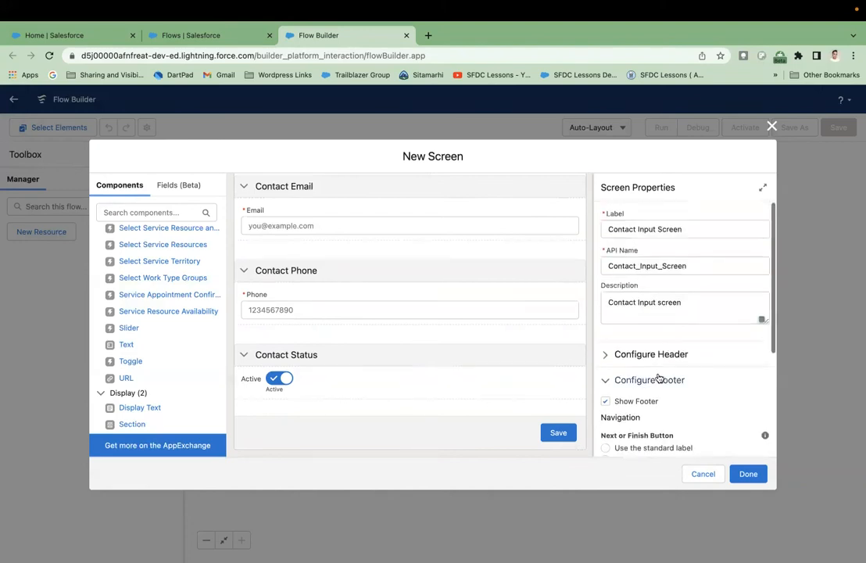
{"action": "scroll", "coordinate": [492, 377], "scroll_direction": "up", "scroll_amount": 5}
{"action": "scroll", "coordinate": [471, 375], "scroll_direction": "down", "scroll_amount": 5}
{"action": "scroll", "coordinate": [471, 375], "scroll_direction": "up", "scroll_amount": 5}
{"action": "left_click", "coordinate": [747, 474]}
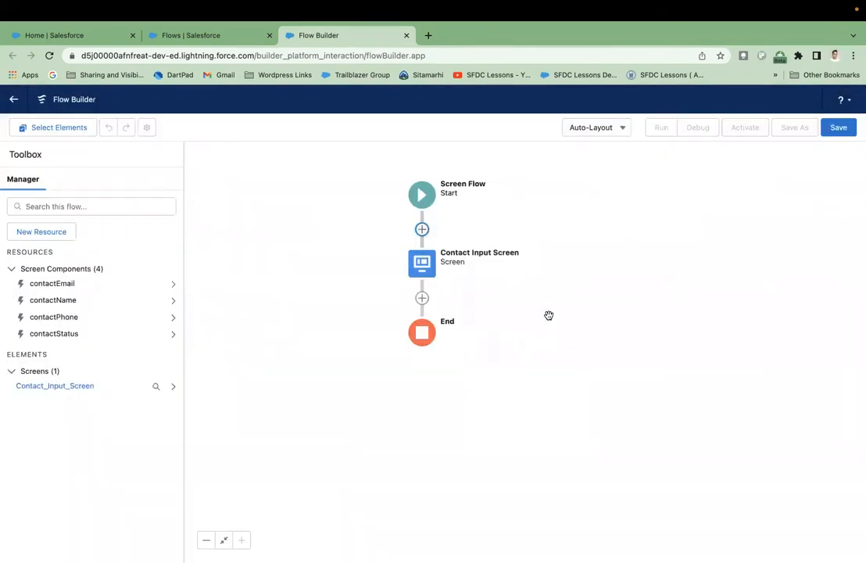
{"action": "left_click_drag", "start_coordinate": [561, 316], "coordinate": [570, 316]}
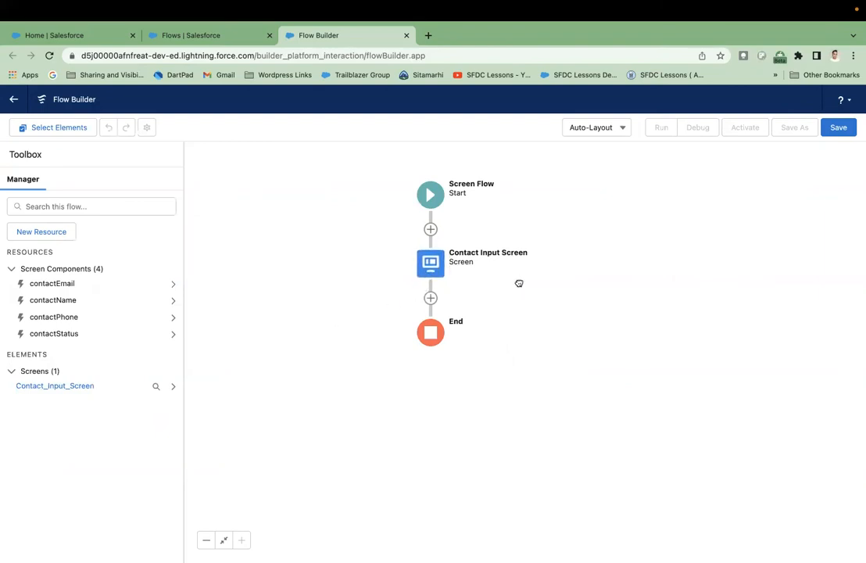
{"action": "left_click_drag", "start_coordinate": [519, 283], "coordinate": [507, 284]}
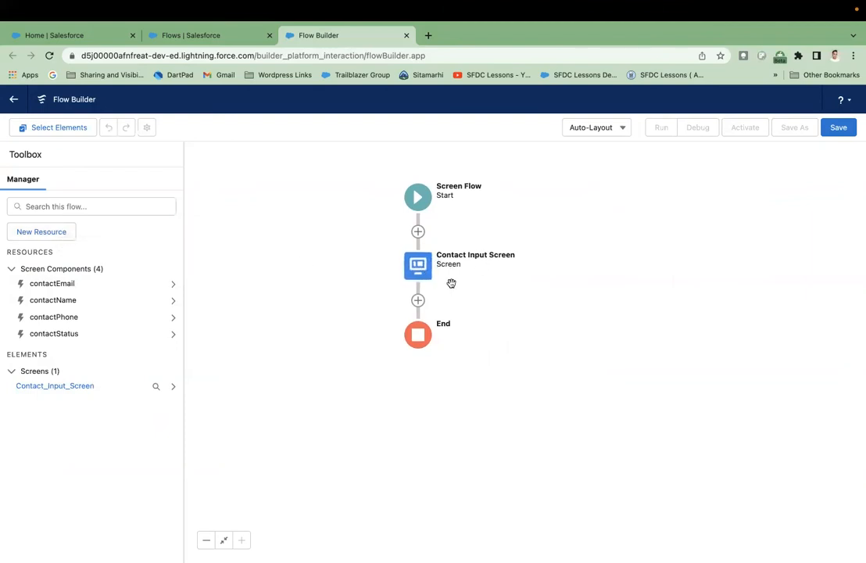
- Create variable contactRecord, described 'Contact Record Information', as a Contact record available for input
{"action": "left_click", "coordinate": [50, 234]}
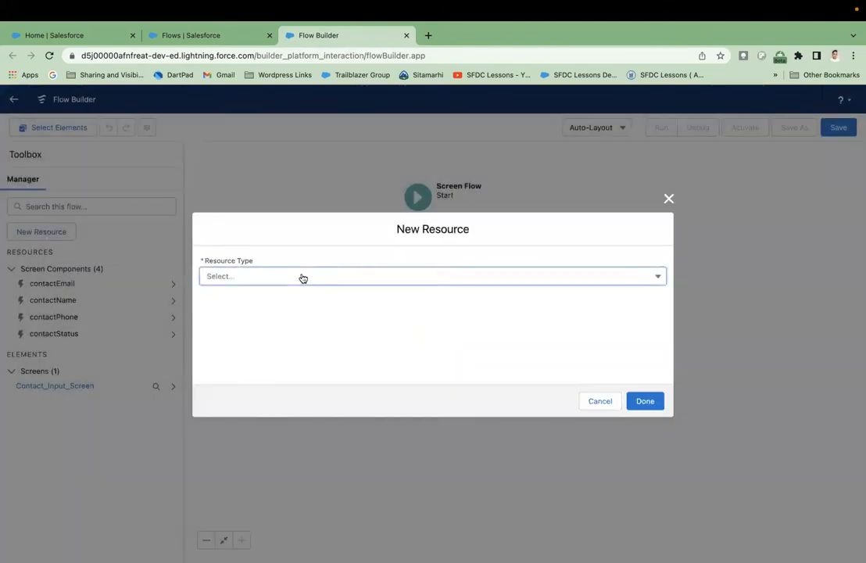
{"action": "left_click", "coordinate": [304, 277]}
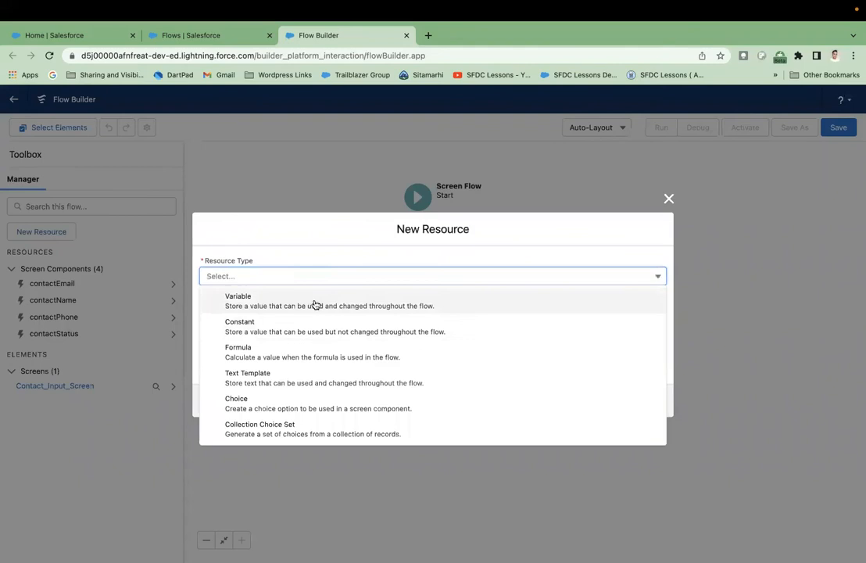
{"action": "left_click", "coordinate": [318, 303]}
{"action": "left_click", "coordinate": [262, 292]}
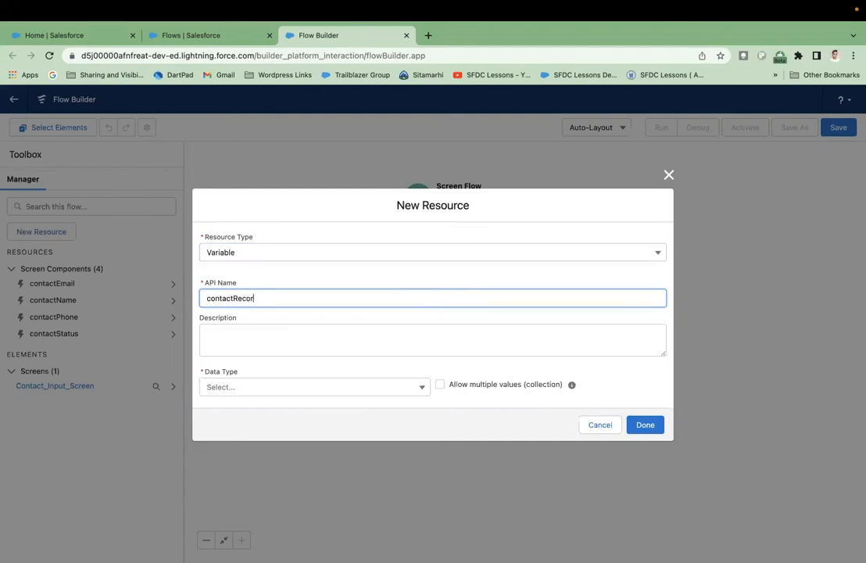
{"action": "left_click", "coordinate": [276, 336]}
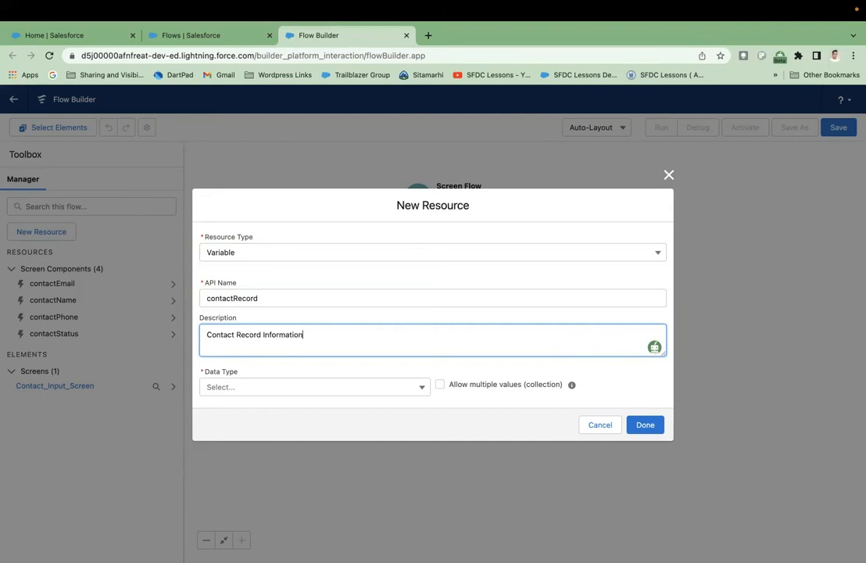
{"action": "left_click", "coordinate": [299, 386]}
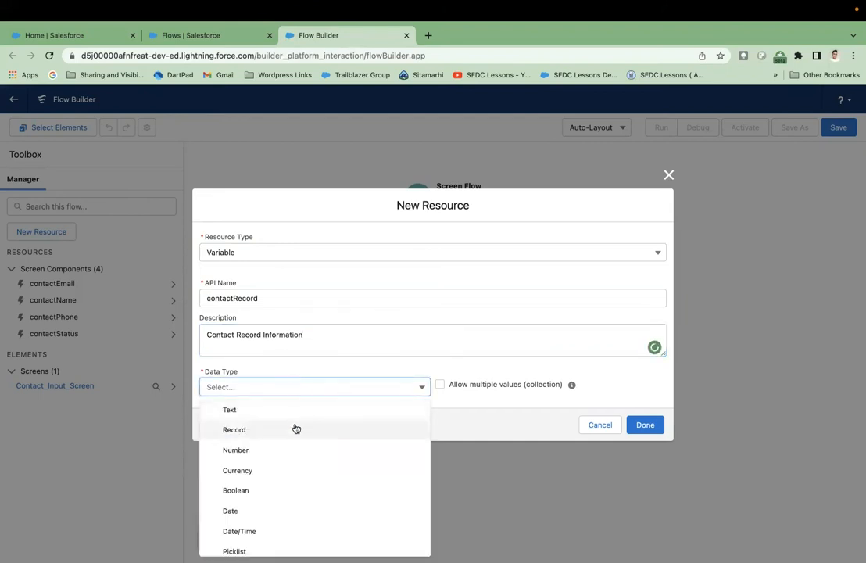
{"action": "left_click", "coordinate": [295, 429]}
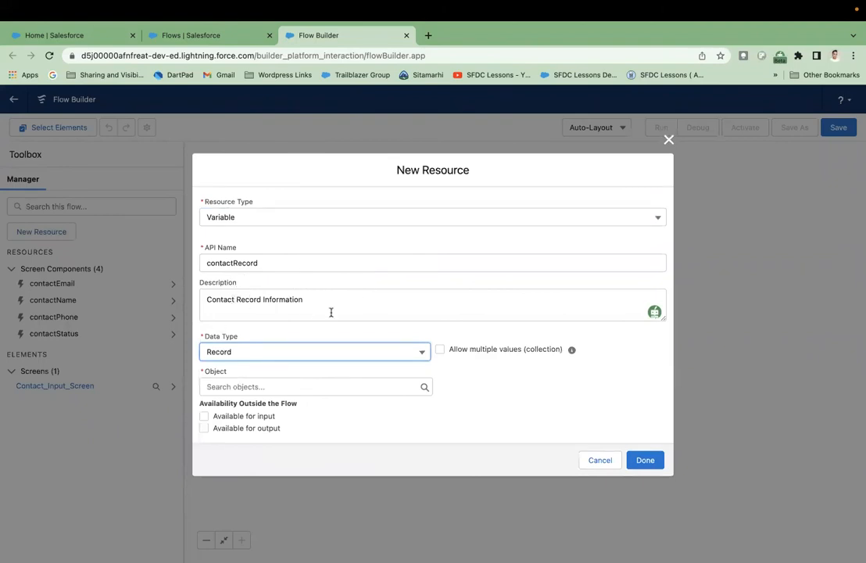
{"action": "left_click", "coordinate": [247, 388]}
{"action": "type", "text": "contact"}
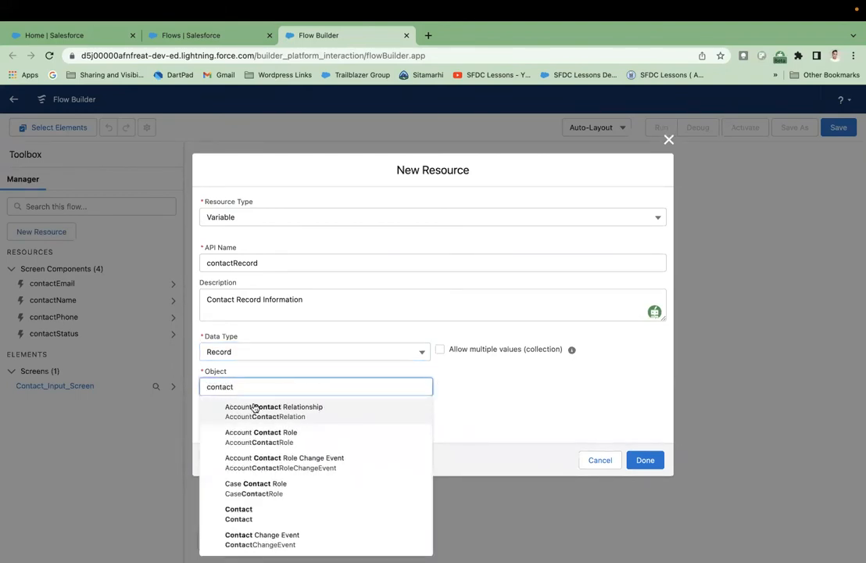
{"action": "left_click", "coordinate": [274, 516]}
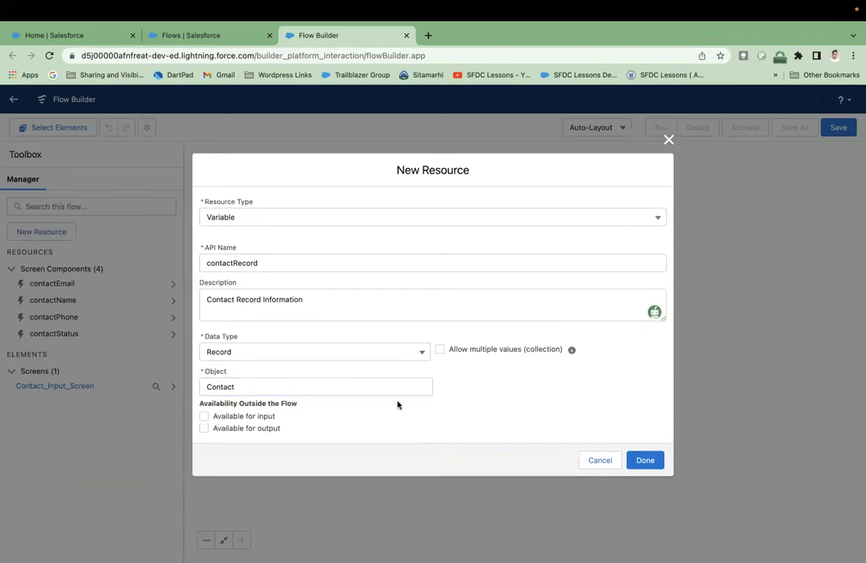
{"action": "left_click", "coordinate": [204, 415]}
{"action": "left_click", "coordinate": [657, 460]}
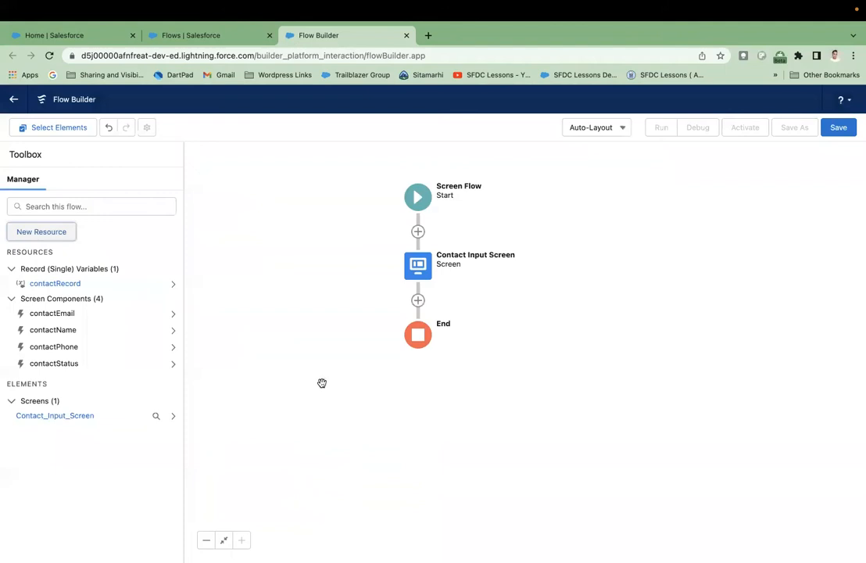
{"action": "left_click_drag", "start_coordinate": [323, 383], "coordinate": [327, 389]}
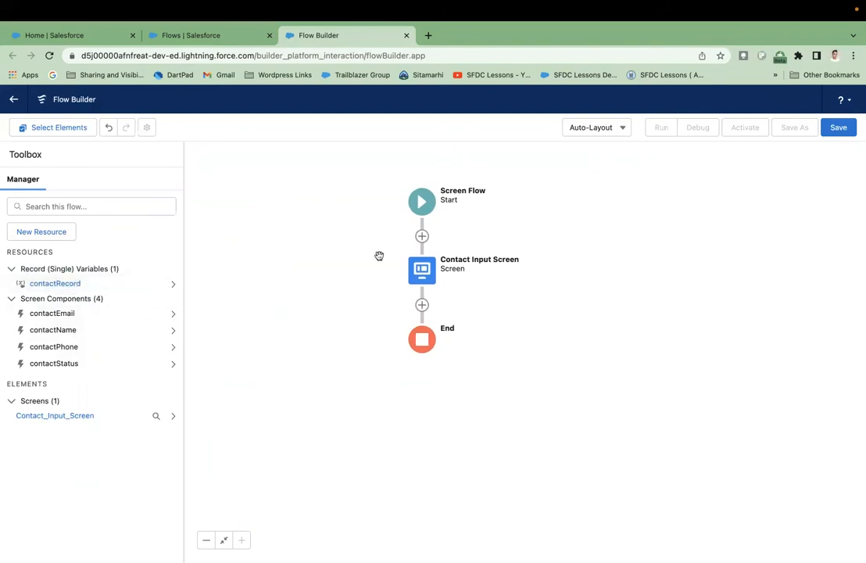
- Insert an Assignment element after Contact Input Screen, labelled 'Assign fields values'
{"action": "left_click", "coordinate": [422, 306]}
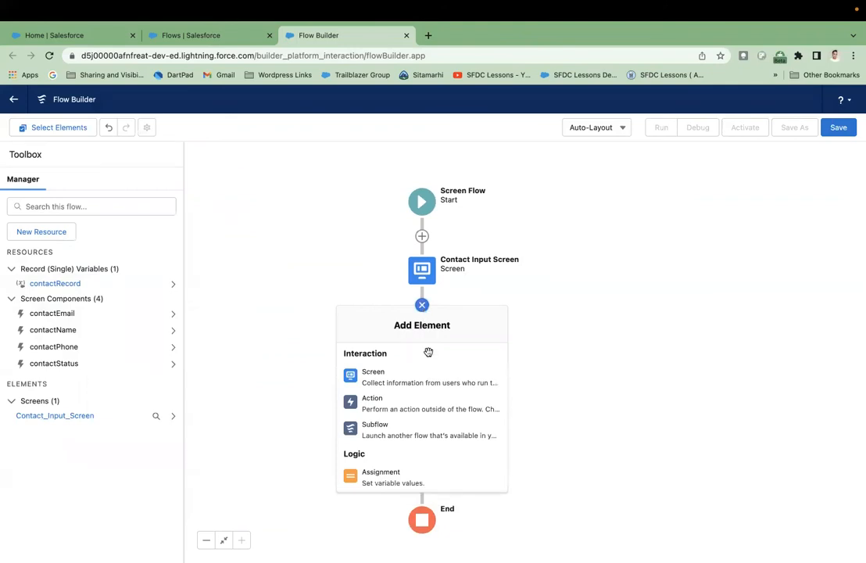
{"action": "scroll", "coordinate": [425, 354], "scroll_direction": "down", "scroll_amount": 2}
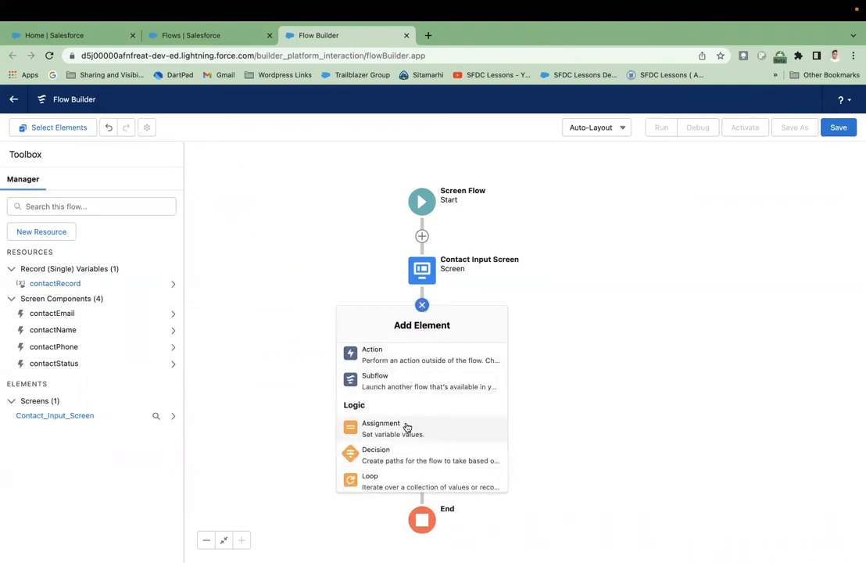
{"action": "left_click", "coordinate": [407, 426]}
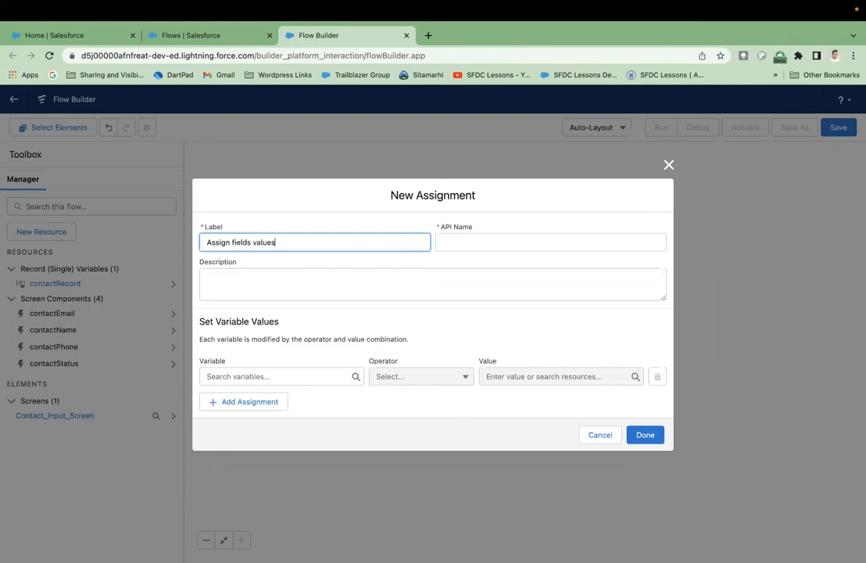
- Commit the label and make {!contactRecord.FirstName} the first assignment variable
{"action": "left_click", "coordinate": [384, 264]}
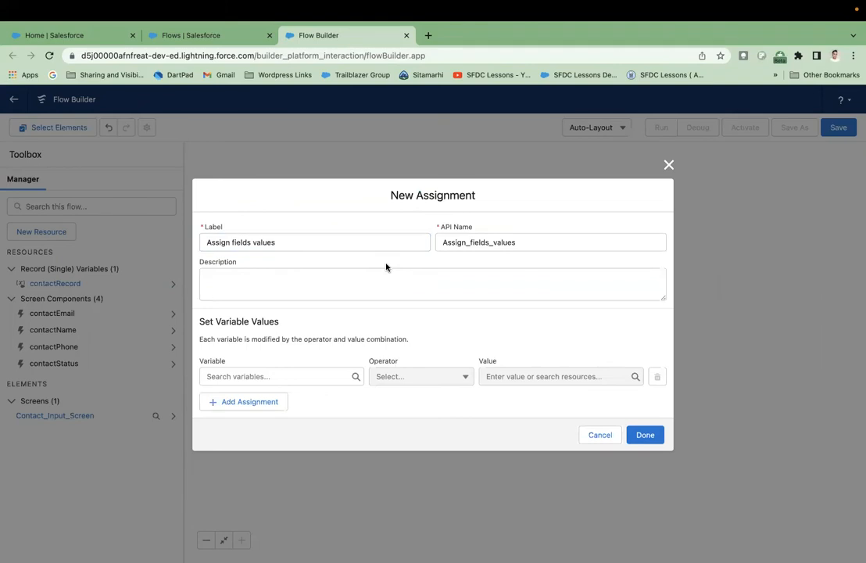
{"action": "left_click", "coordinate": [321, 375]}
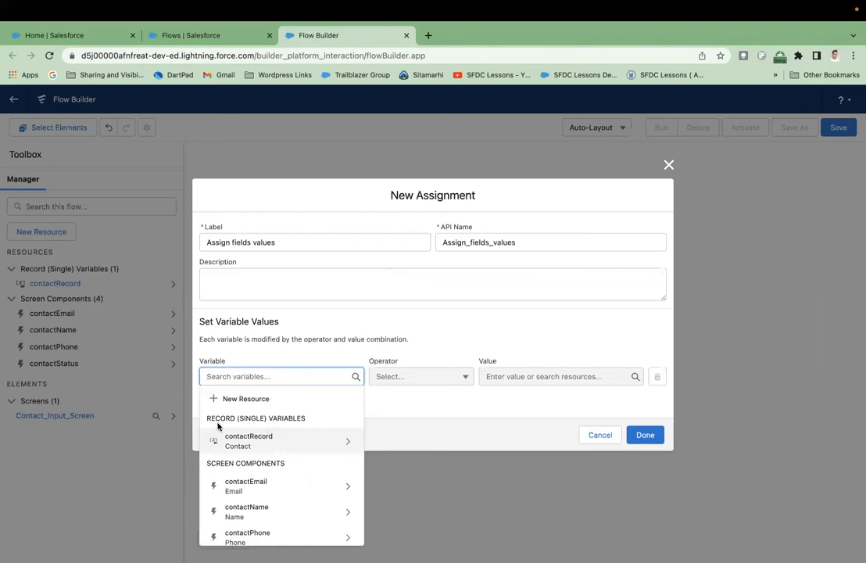
{"action": "left_click", "coordinate": [286, 442]}
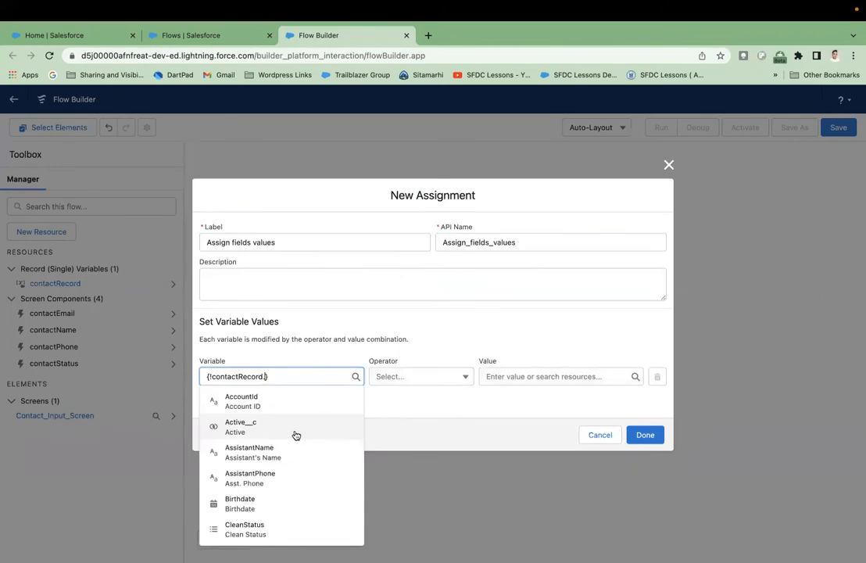
{"action": "type", "text": "First Name"}
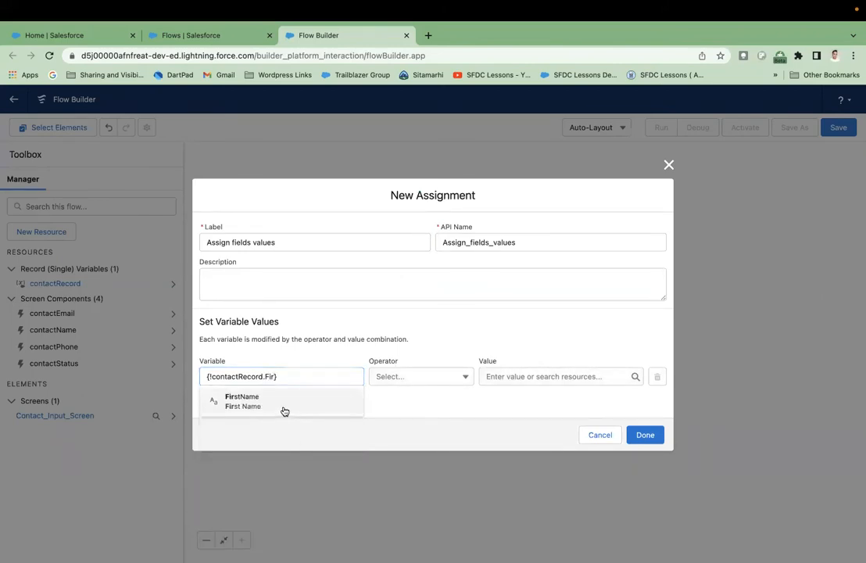
{"action": "left_click", "coordinate": [284, 408]}
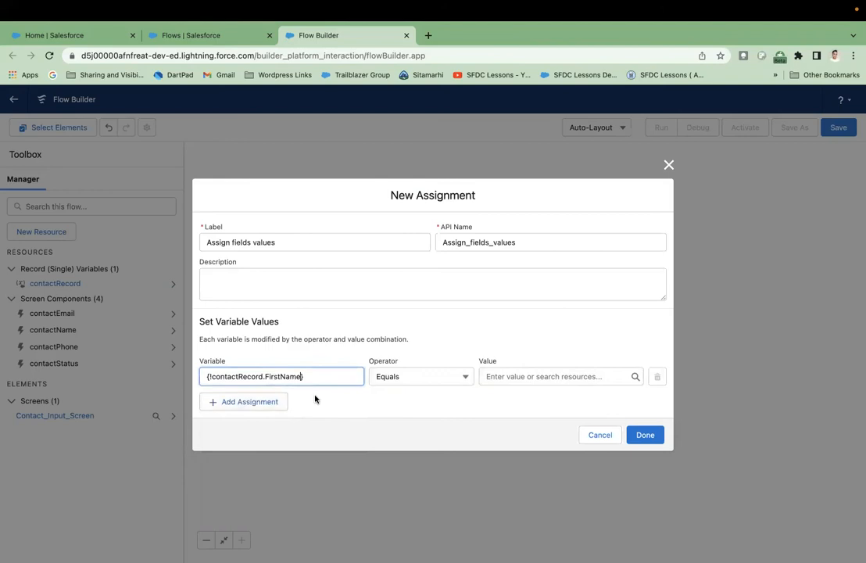
- Set its value to {!contactName.firstName} and add a second assignment row
{"action": "left_click", "coordinate": [522, 377]}
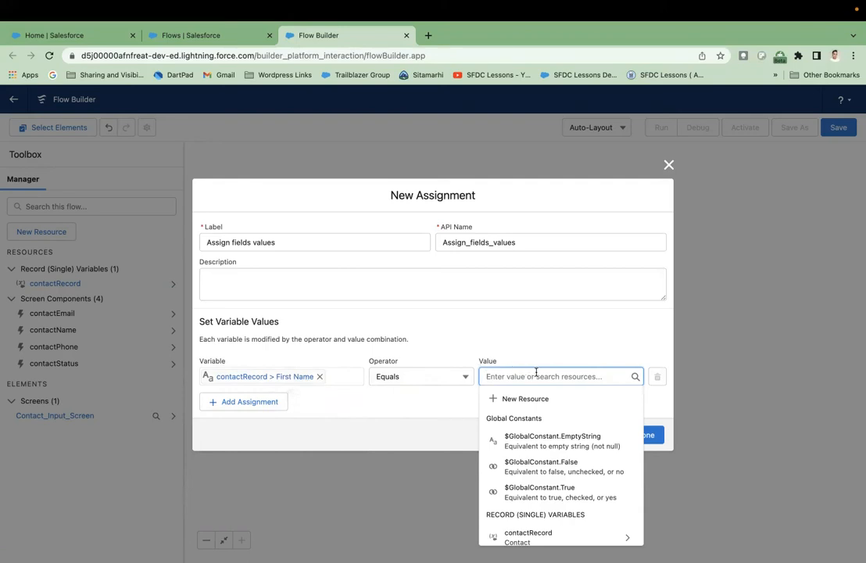
{"action": "scroll", "coordinate": [532, 435], "scroll_direction": "down", "scroll_amount": 3}
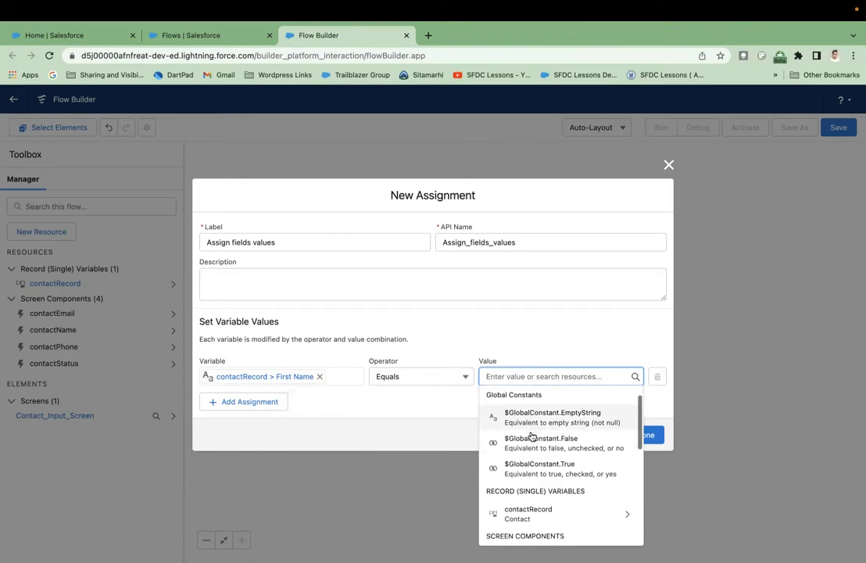
{"action": "scroll", "coordinate": [532, 435], "scroll_direction": "down", "scroll_amount": 2}
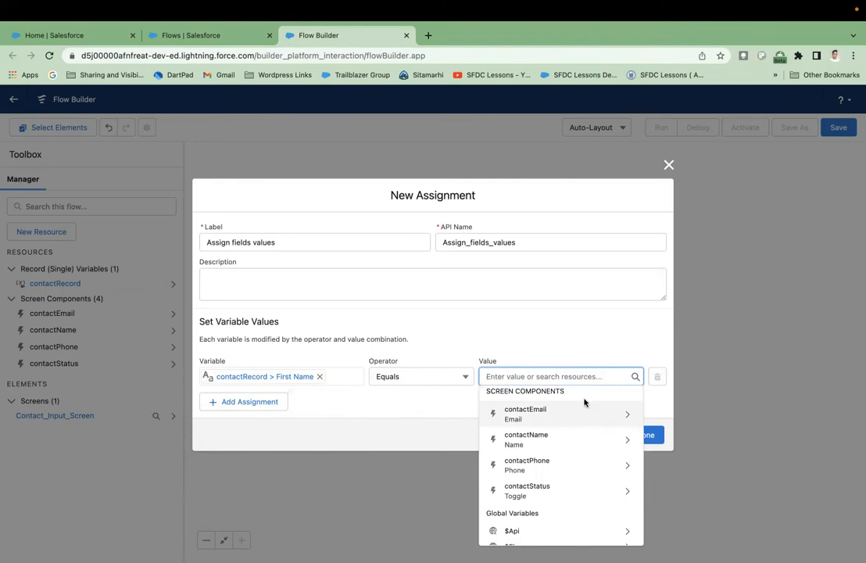
{"action": "left_click", "coordinate": [536, 448]}
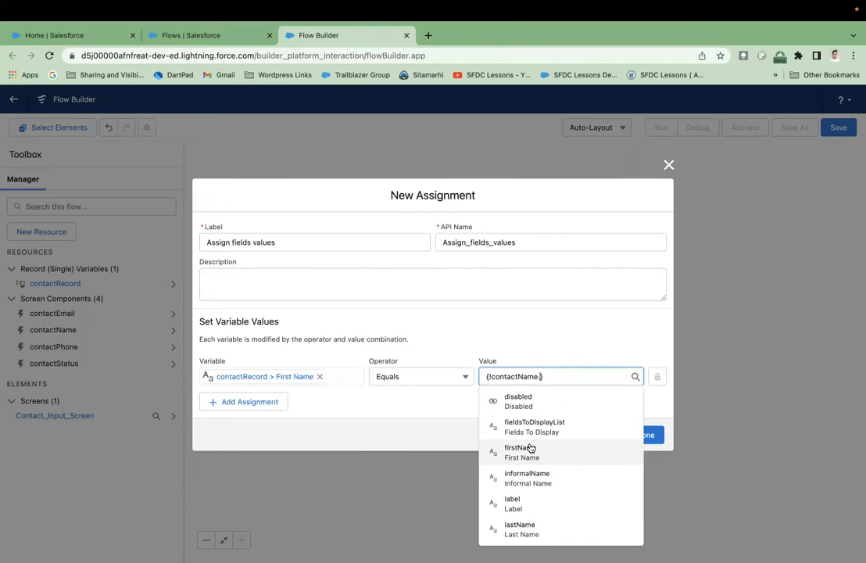
{"action": "type", "text": "Fir"}
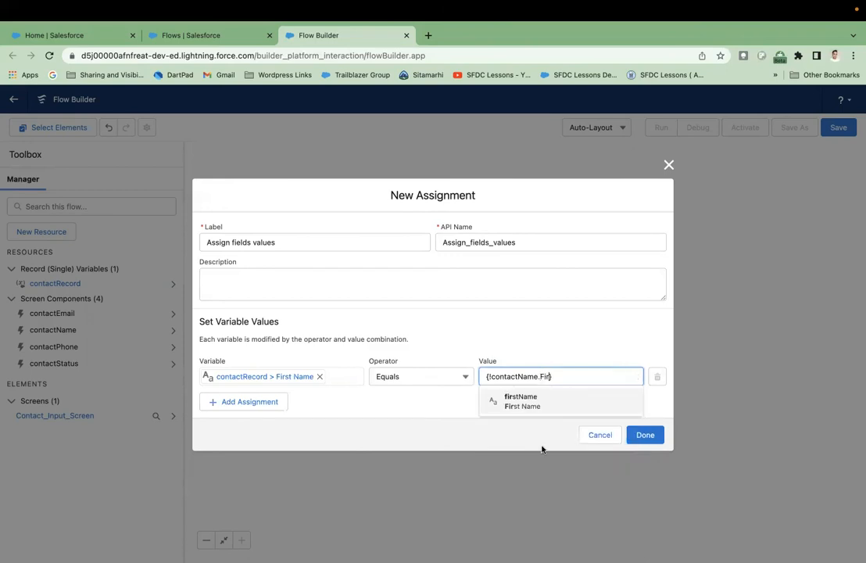
{"action": "left_click", "coordinate": [540, 402]}
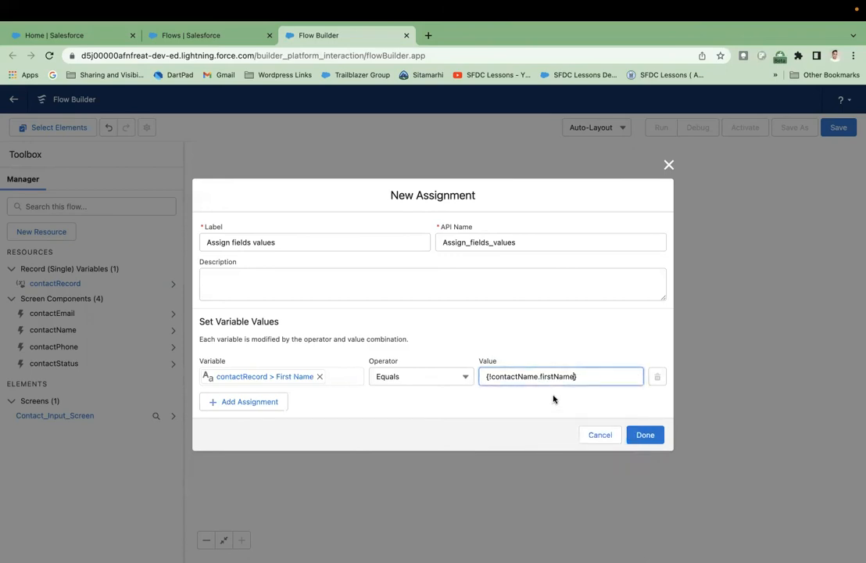
{"action": "left_click", "coordinate": [557, 398]}
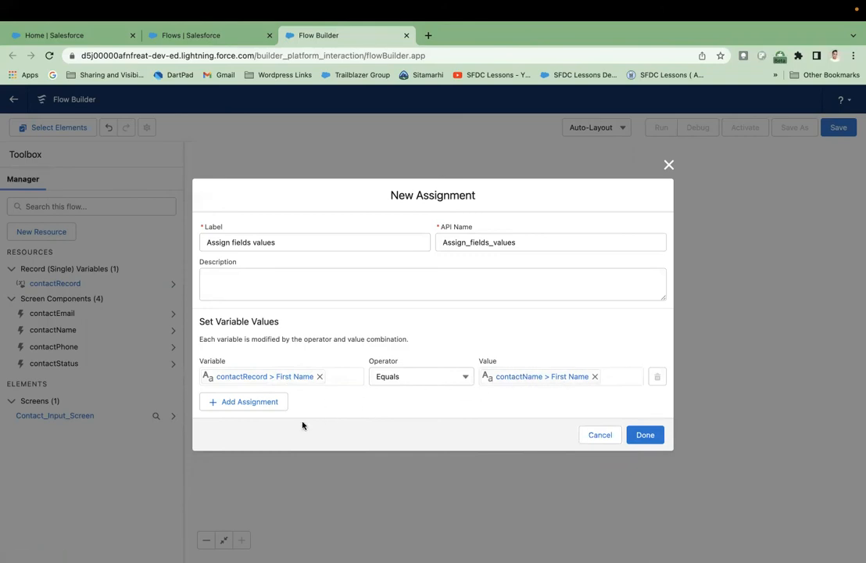
{"action": "left_click", "coordinate": [260, 402]}
{"action": "left_click", "coordinate": [261, 396]}
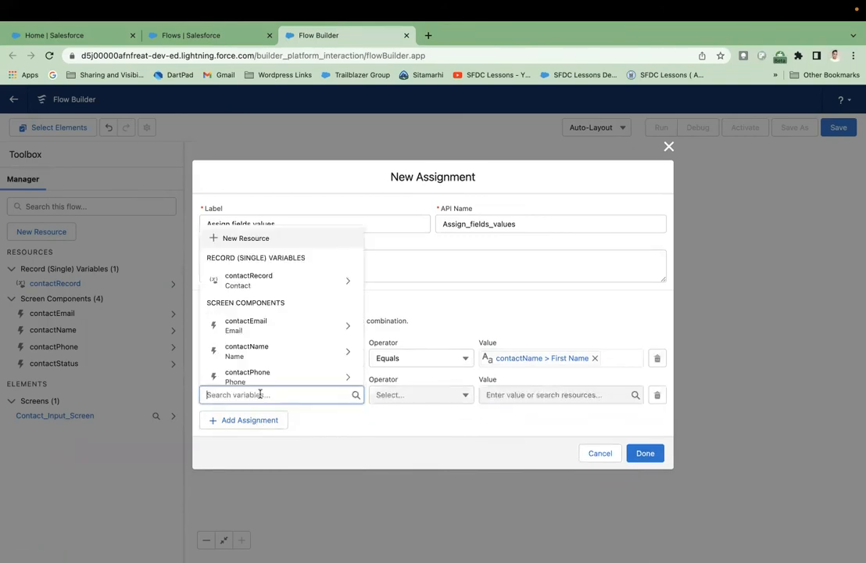
- Map {!contactRecord.LastName} to {!contactName.lastName} in row two and add a third row
{"action": "left_click", "coordinate": [319, 282]}
{"action": "type", "text": "Last"}
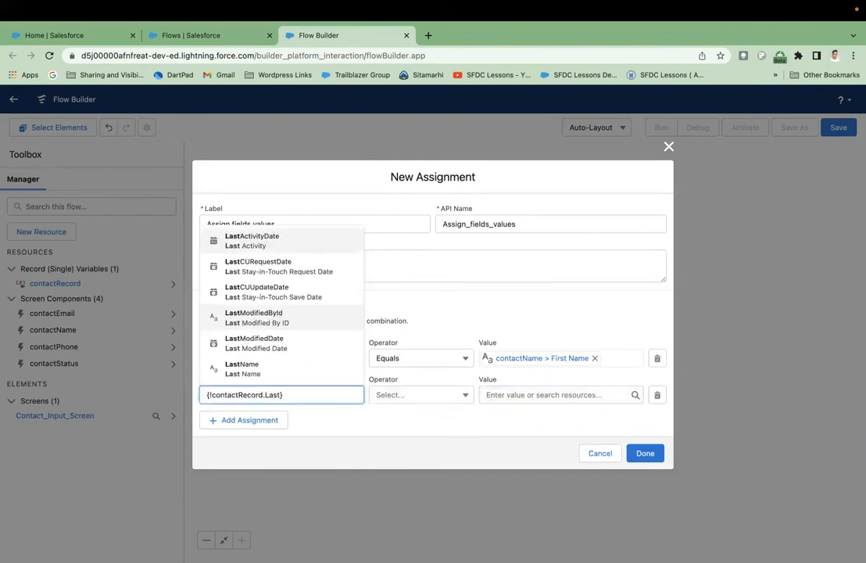
{"action": "left_click", "coordinate": [294, 369]}
{"action": "left_click", "coordinate": [534, 395]}
{"action": "type", "text": "c"}
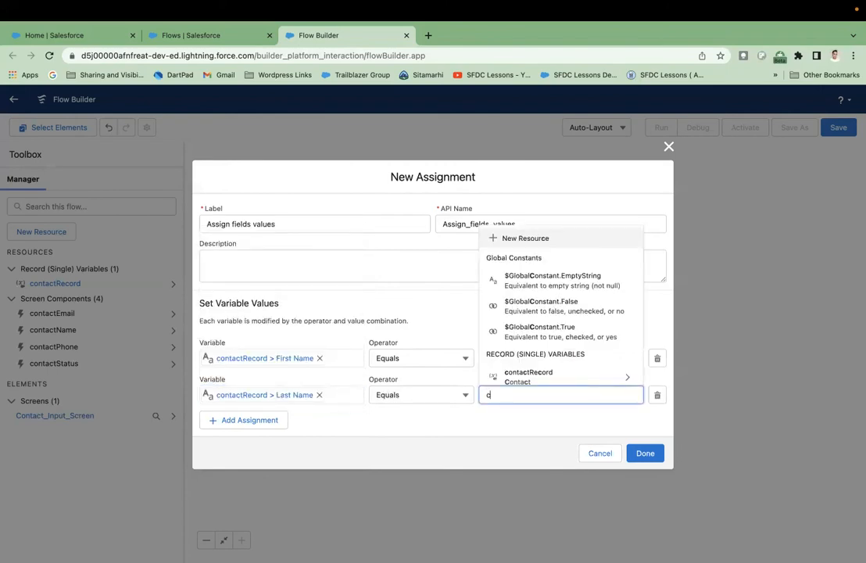
{"action": "type", "text": "ont"}
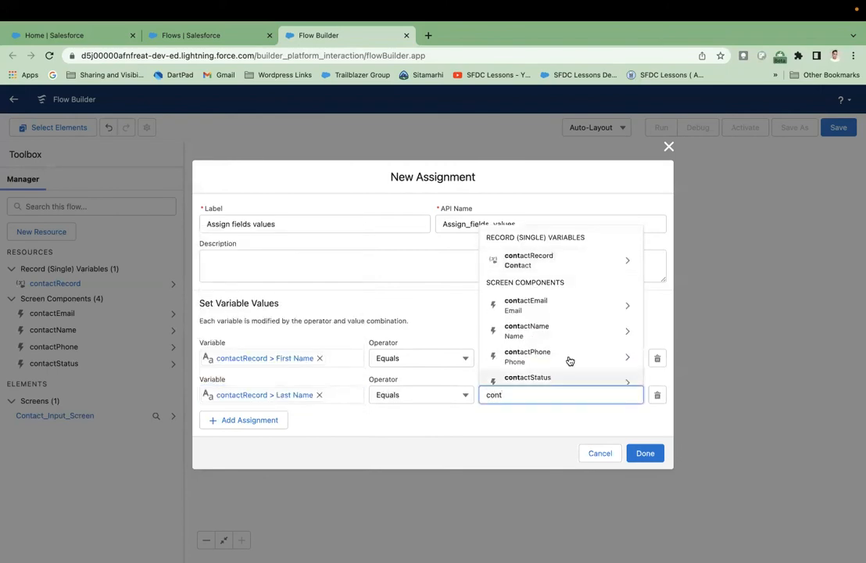
{"action": "left_click", "coordinate": [576, 337]}
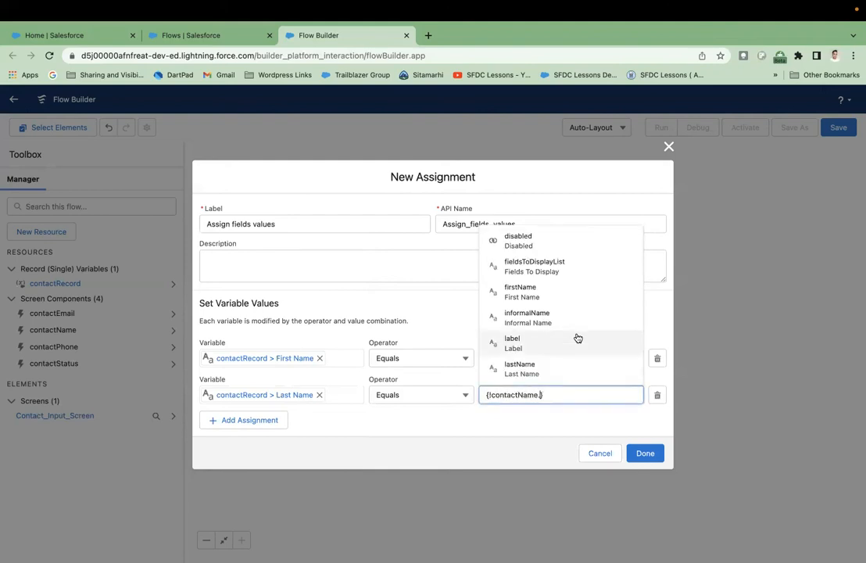
{"action": "type", "text": "la"}
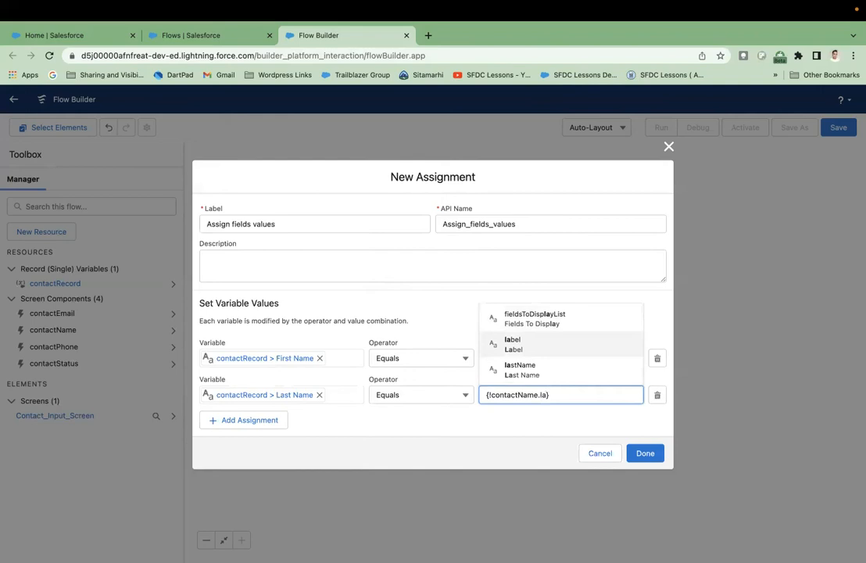
{"action": "type", "text": "st"}
{"action": "key", "text": "Return"}
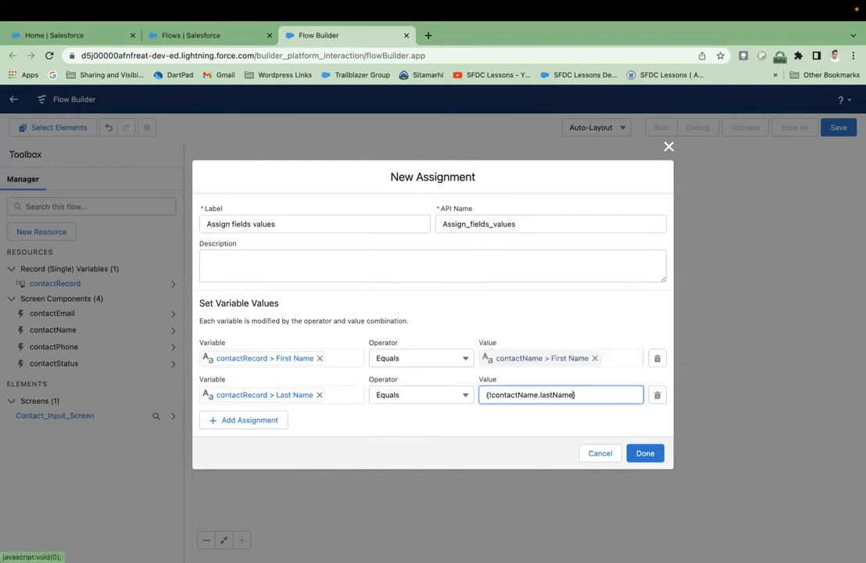
{"action": "left_click", "coordinate": [571, 410]}
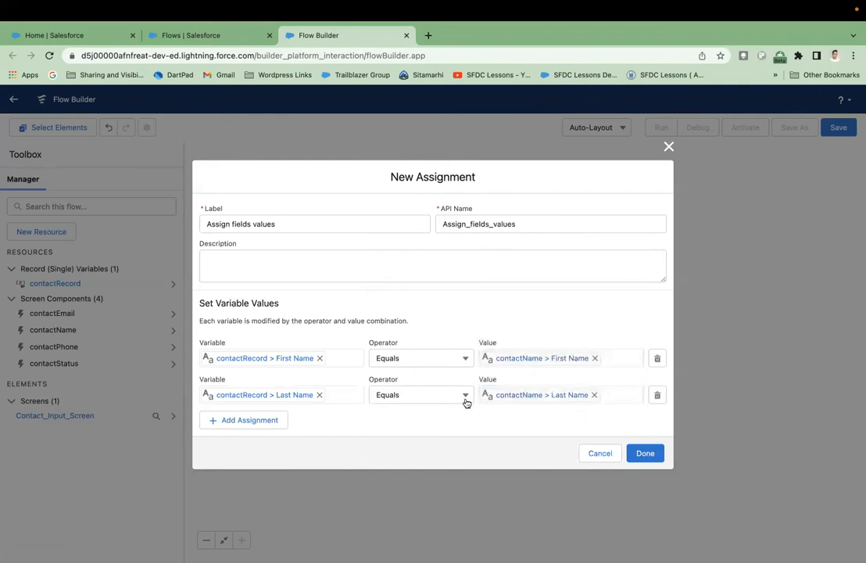
{"action": "left_click", "coordinate": [266, 422]}
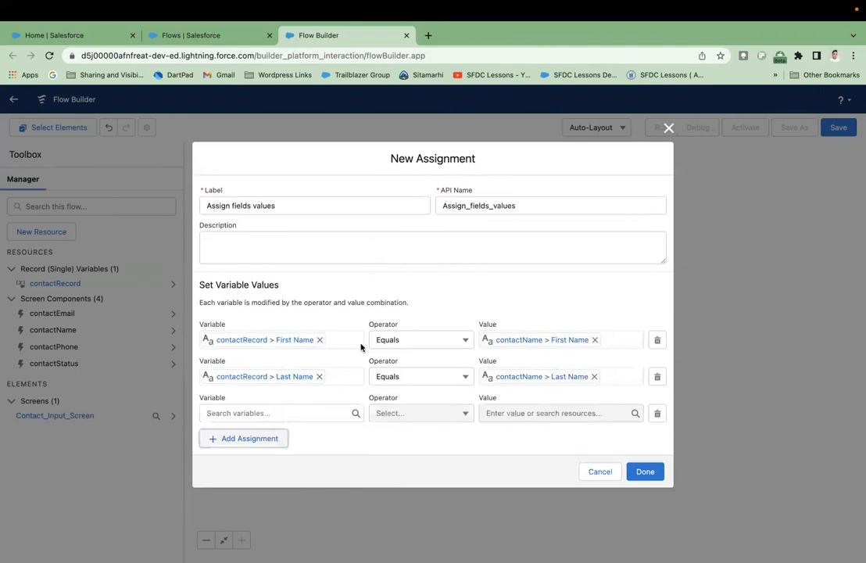
- Map contactRecord's Email to the value of the contactEmail input in row three
{"action": "left_click", "coordinate": [316, 413]}
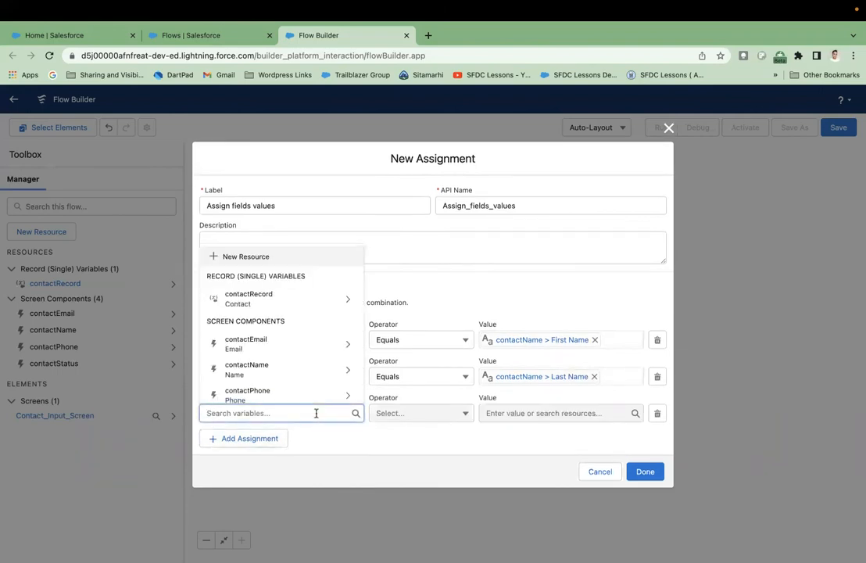
{"action": "left_click", "coordinate": [307, 300]}
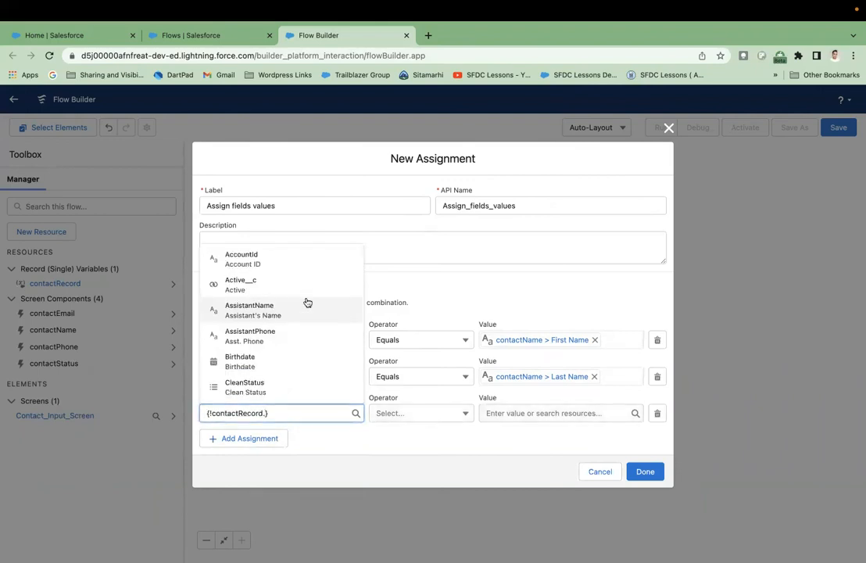
{"action": "type", "text": "Email"}
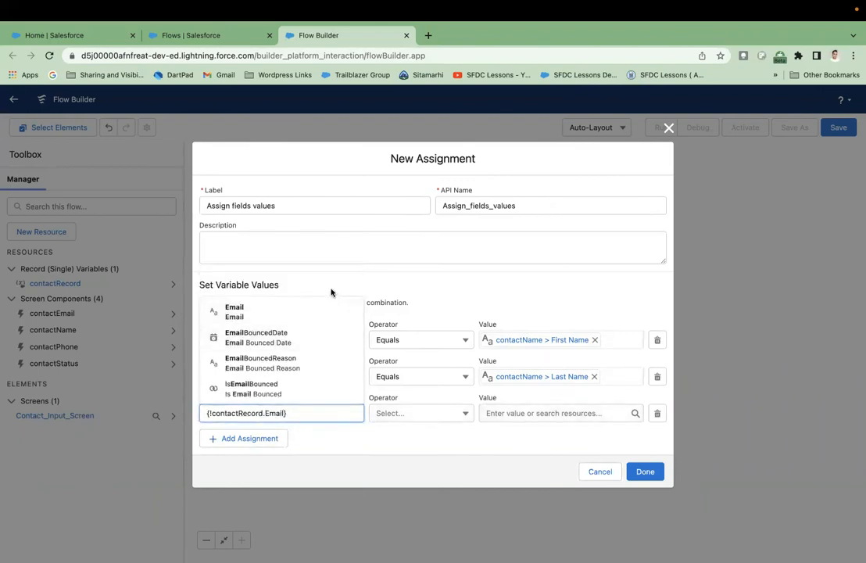
{"action": "left_click", "coordinate": [300, 313]}
{"action": "left_click", "coordinate": [507, 412]}
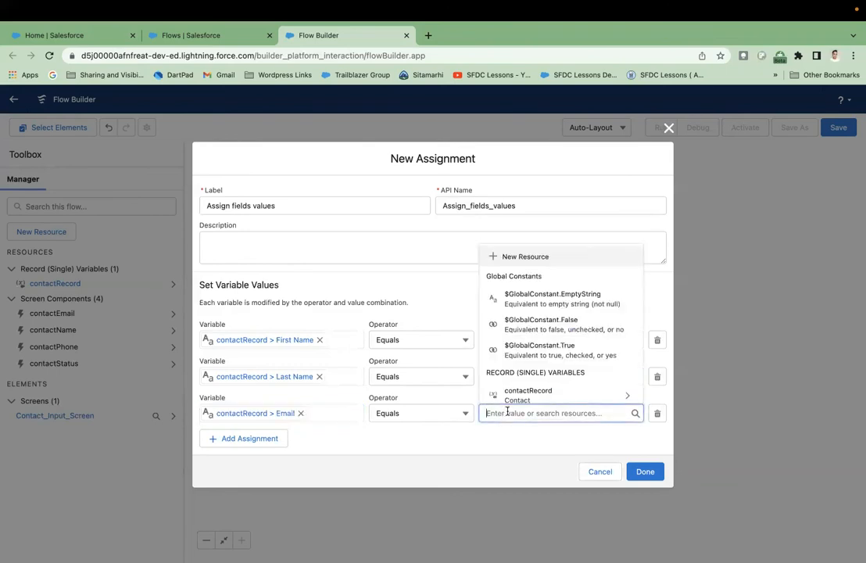
{"action": "type", "text": "con"}
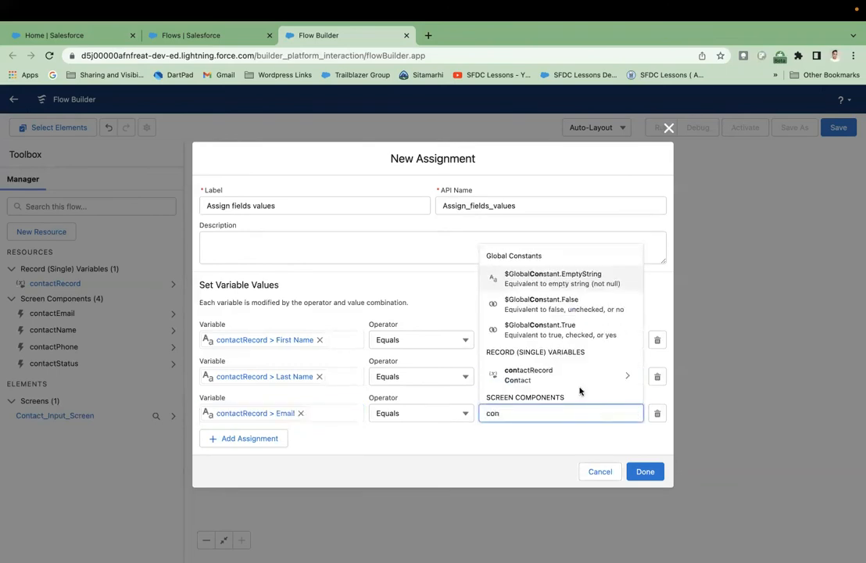
{"action": "scroll", "coordinate": [580, 391], "scroll_direction": "down", "scroll_amount": 3}
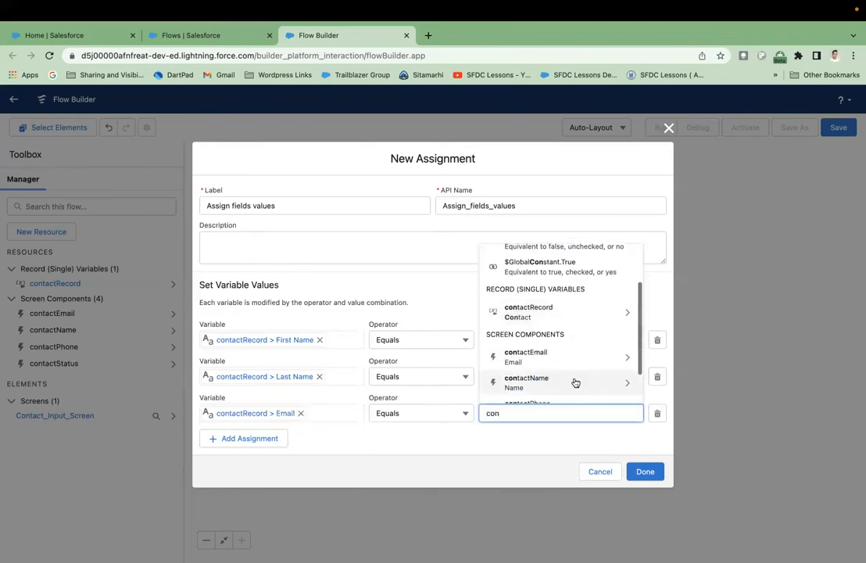
{"action": "left_click", "coordinate": [560, 338]}
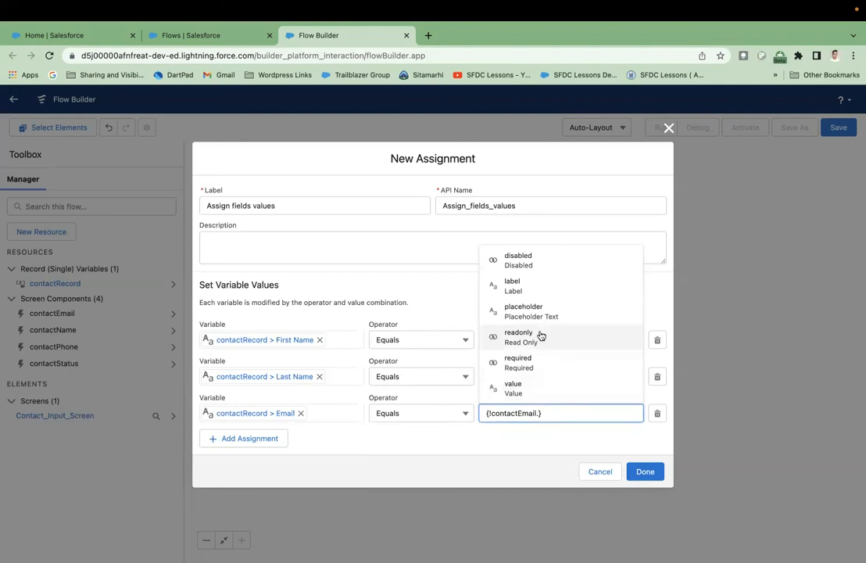
{"action": "left_click", "coordinate": [539, 388]}
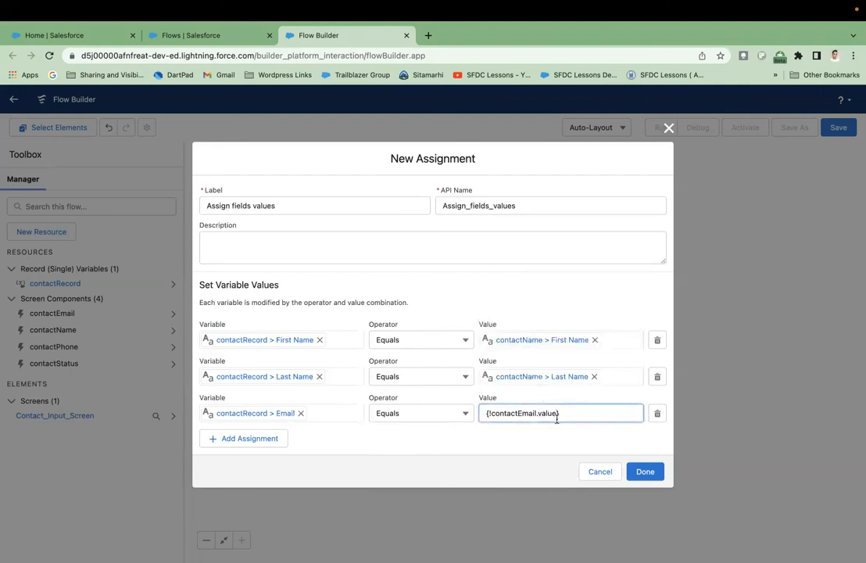
{"action": "left_click", "coordinate": [564, 433]}
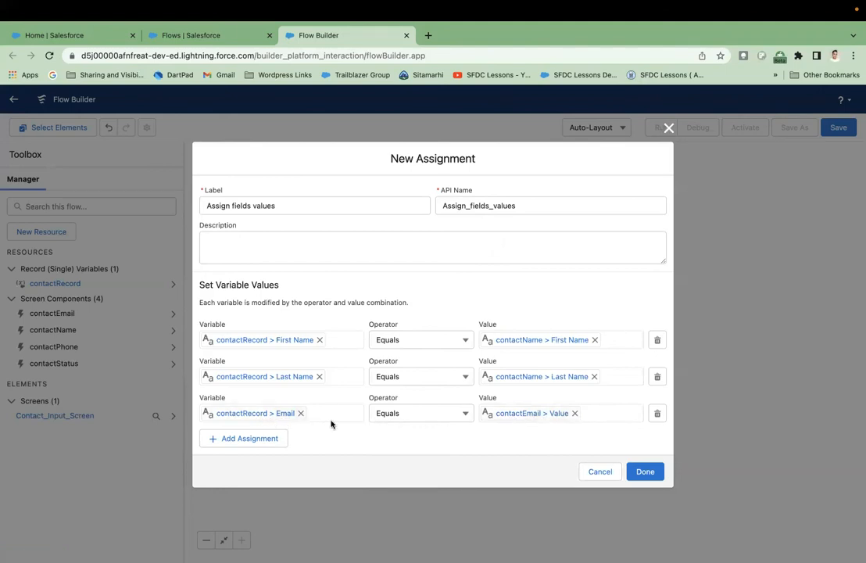
- Add a row mapping contactRecord's Business Phone to contactPhone's value, then start a fifth row
{"action": "left_click", "coordinate": [274, 438]}
{"action": "left_click", "coordinate": [278, 432]}
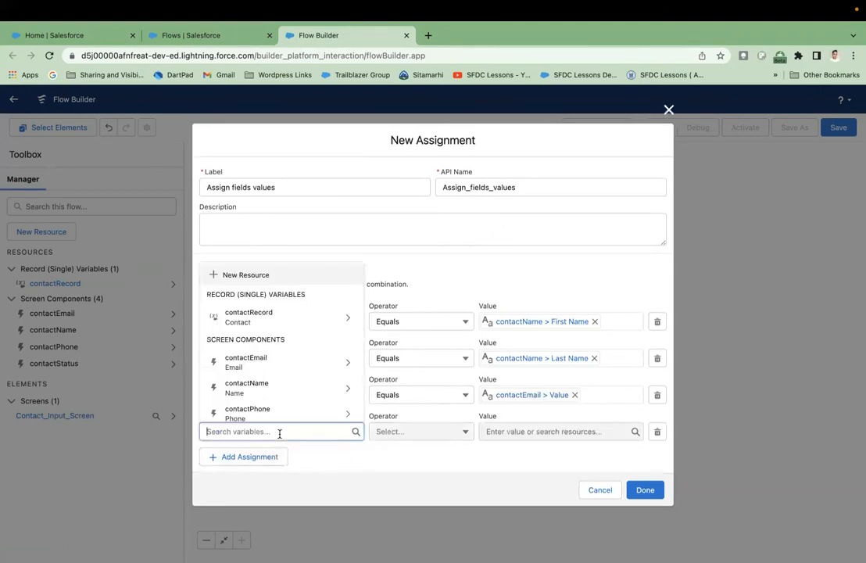
{"action": "type", "text": "Cont"}
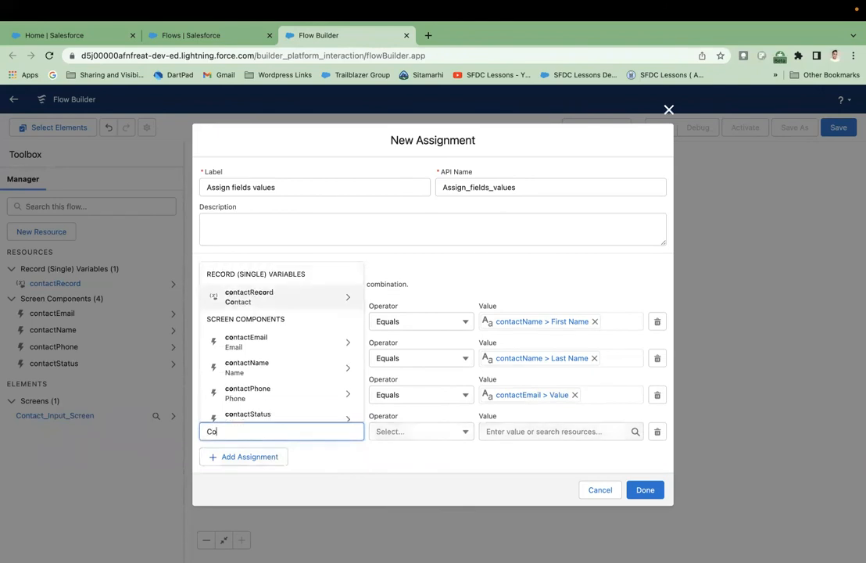
{"action": "left_click", "coordinate": [314, 302]}
{"action": "type", "text": "pho"}
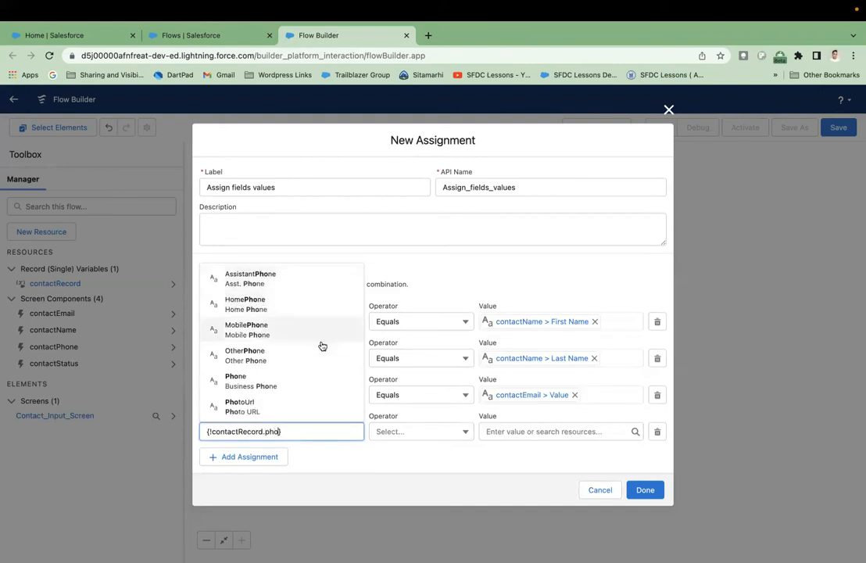
{"action": "left_click", "coordinate": [328, 382]}
{"action": "left_click", "coordinate": [528, 431]}
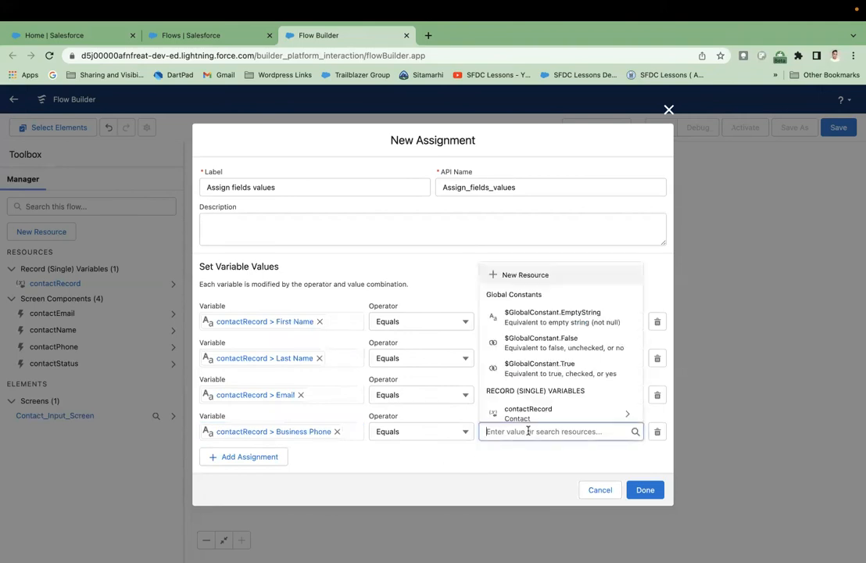
{"action": "type", "text": "conta"}
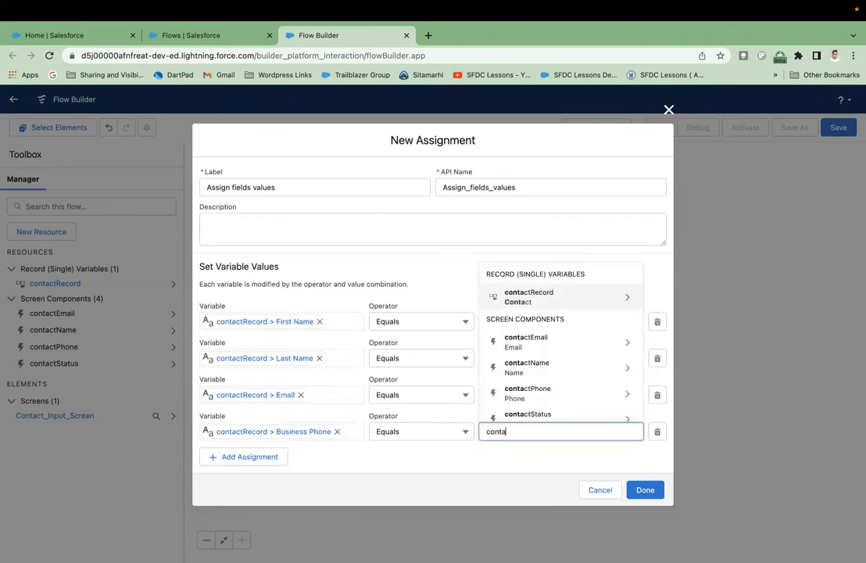
{"action": "left_click", "coordinate": [549, 394]}
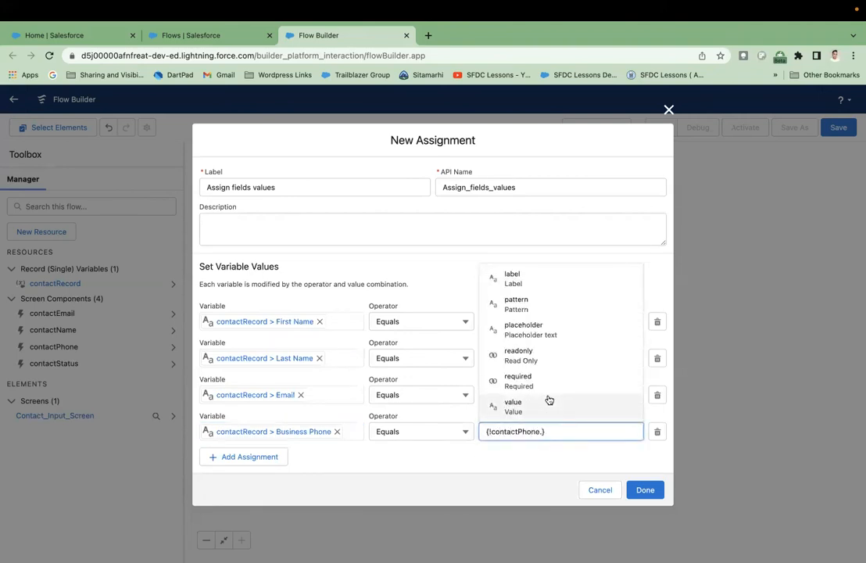
{"action": "type", "text": "va"}
{"action": "left_click", "coordinate": [547, 403]}
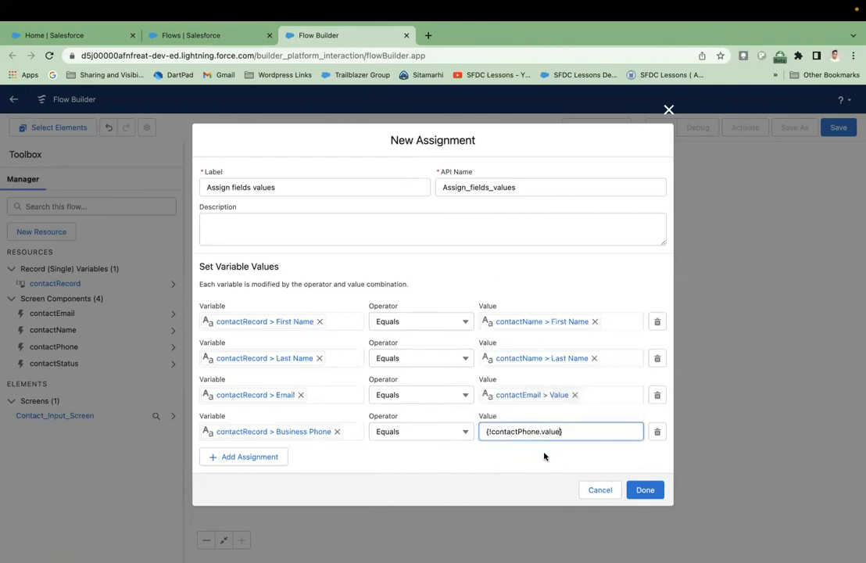
{"action": "left_click", "coordinate": [545, 456]}
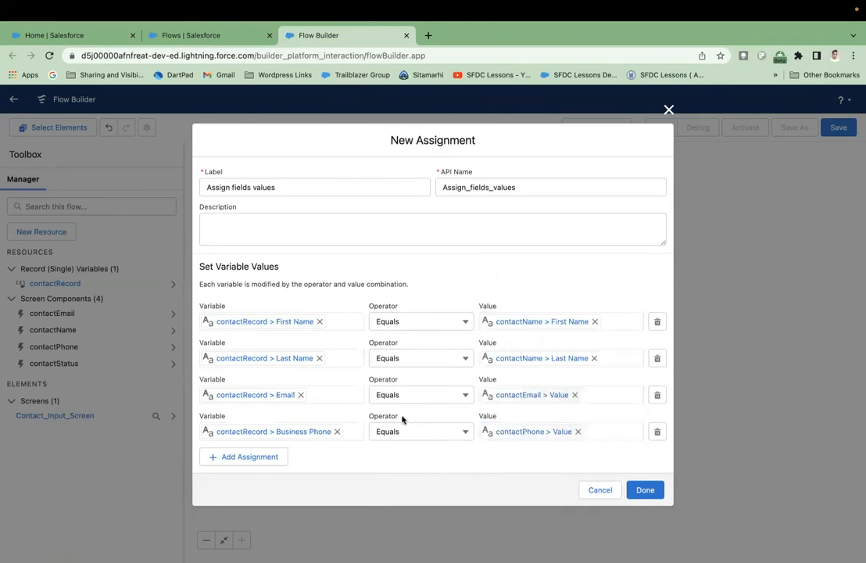
{"action": "left_click", "coordinate": [269, 459]}
{"action": "left_click", "coordinate": [282, 458]}
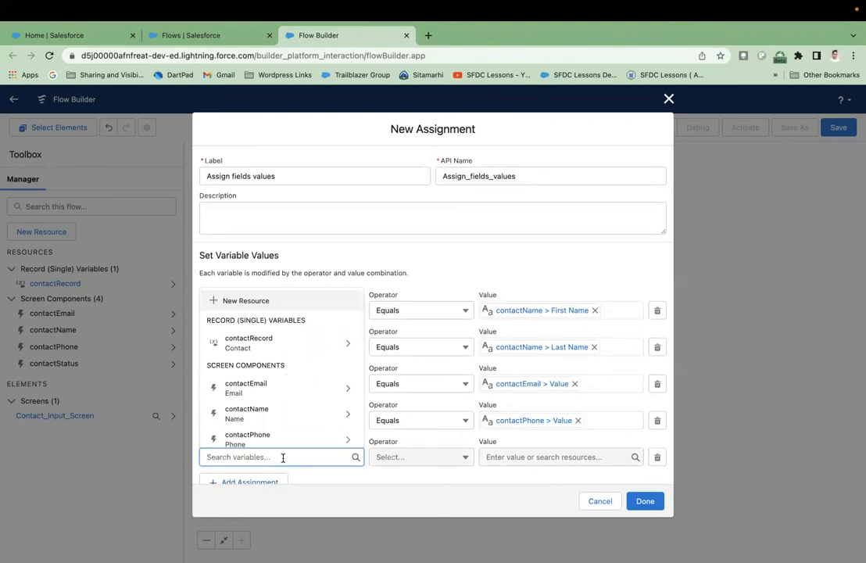
- Map contactRecord's Active field to the contactStatus toggle's value
{"action": "left_click", "coordinate": [337, 348]}
{"action": "type", "text": "Acti"}
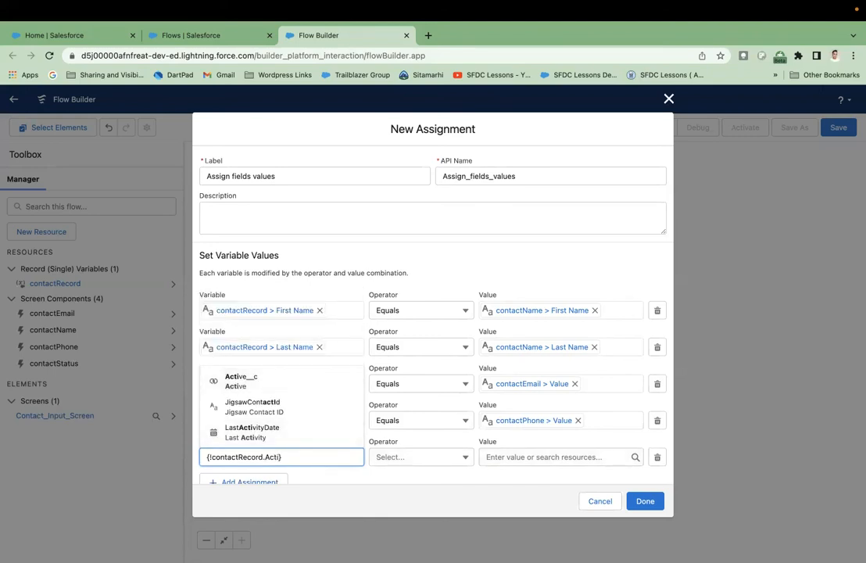
{"action": "left_click", "coordinate": [284, 386]}
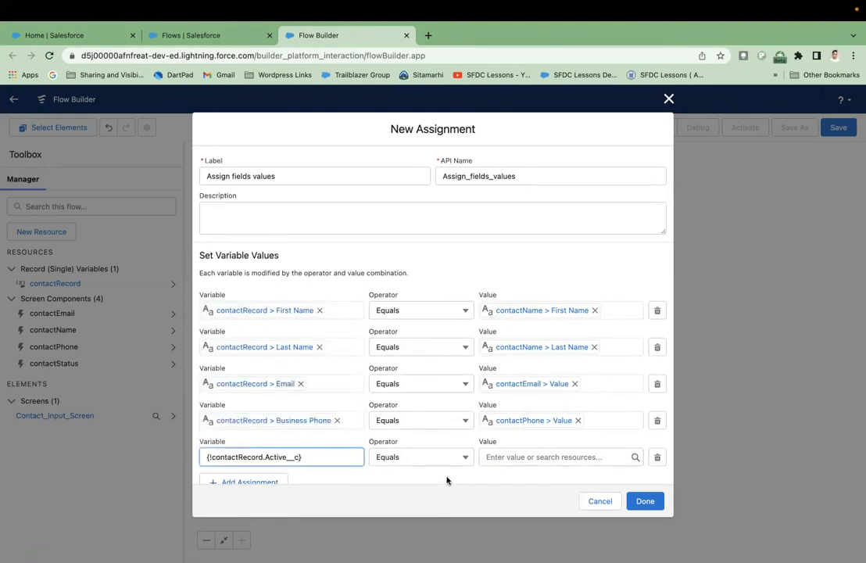
{"action": "left_click", "coordinate": [500, 461]}
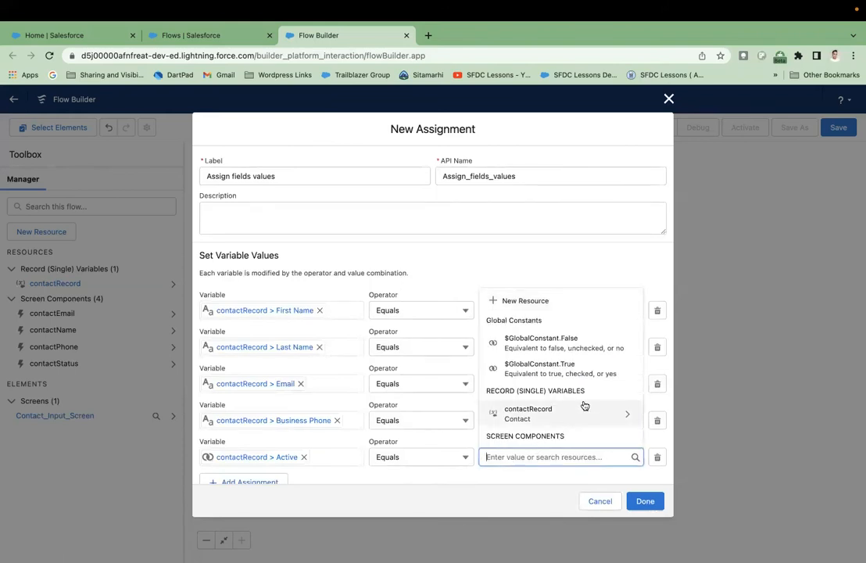
{"action": "scroll", "coordinate": [585, 405], "scroll_direction": "down", "scroll_amount": 5}
{"action": "scroll", "coordinate": [584, 405], "scroll_direction": "up", "scroll_amount": 3}
{"action": "scroll", "coordinate": [585, 406], "scroll_direction": "up", "scroll_amount": 1}
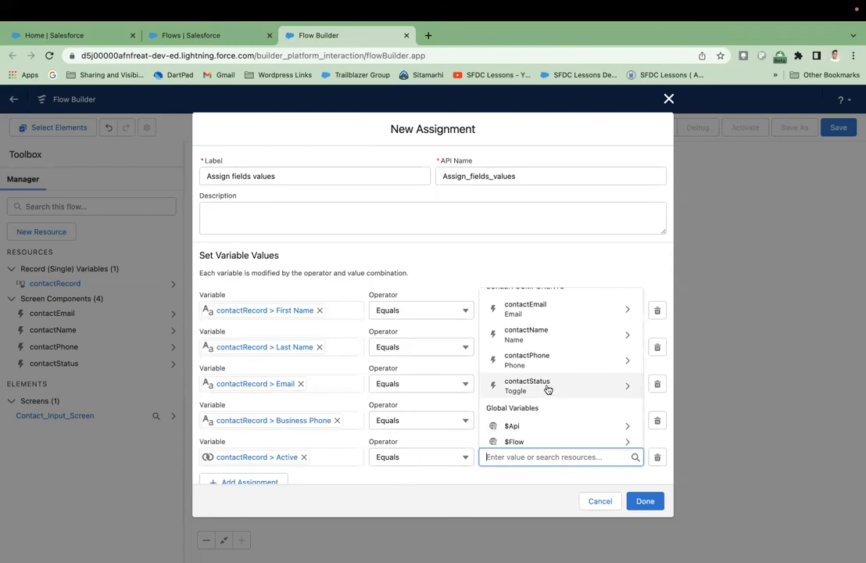
{"action": "scroll", "coordinate": [549, 388], "scroll_direction": "up", "scroll_amount": 2}
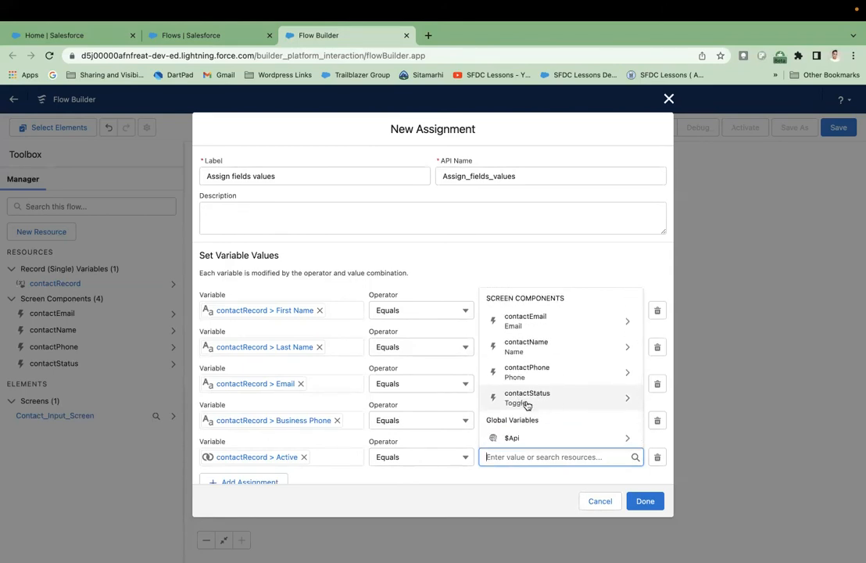
{"action": "left_click", "coordinate": [529, 398]}
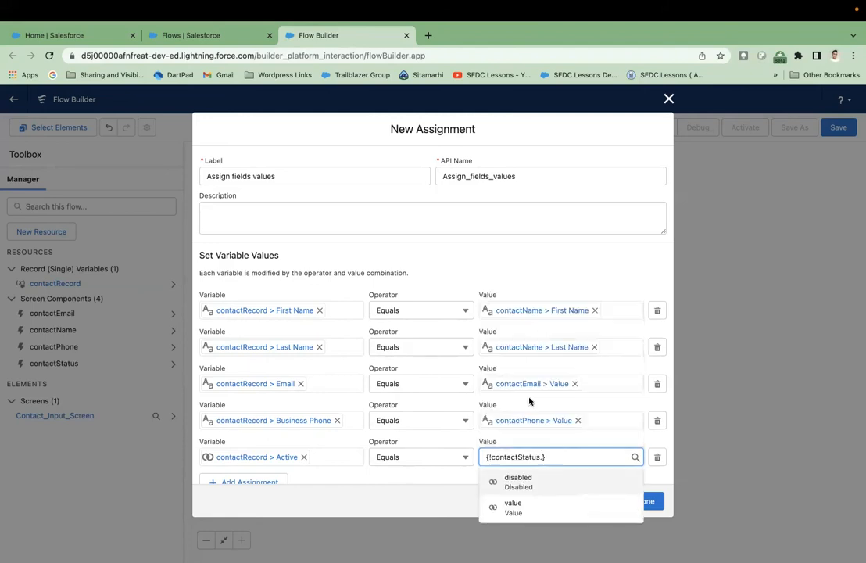
{"action": "left_click", "coordinate": [545, 512]}
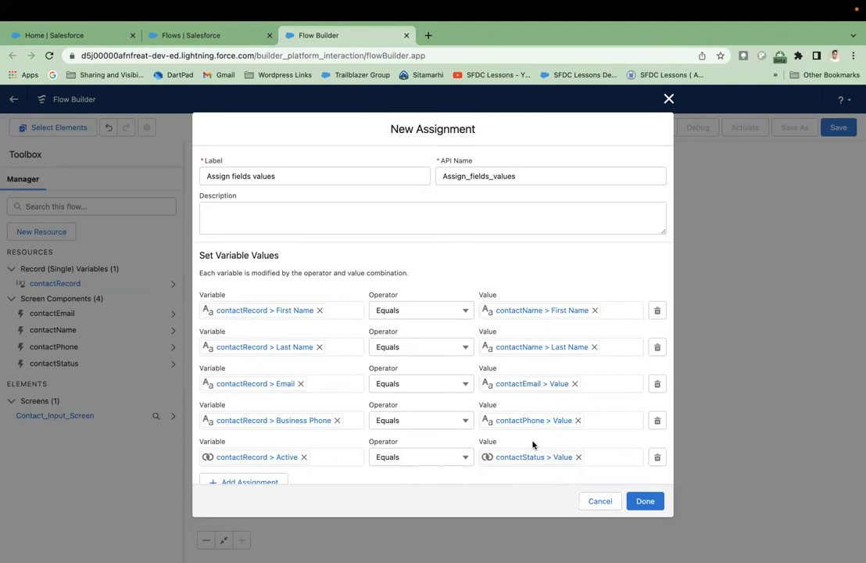
- Add the completed 'Assign fields values' element to the flow
{"action": "scroll", "coordinate": [549, 396], "scroll_direction": "down", "scroll_amount": 1}
{"action": "scroll", "coordinate": [548, 396], "scroll_direction": "up", "scroll_amount": 1}
{"action": "scroll", "coordinate": [549, 397], "scroll_direction": "down", "scroll_amount": 1}
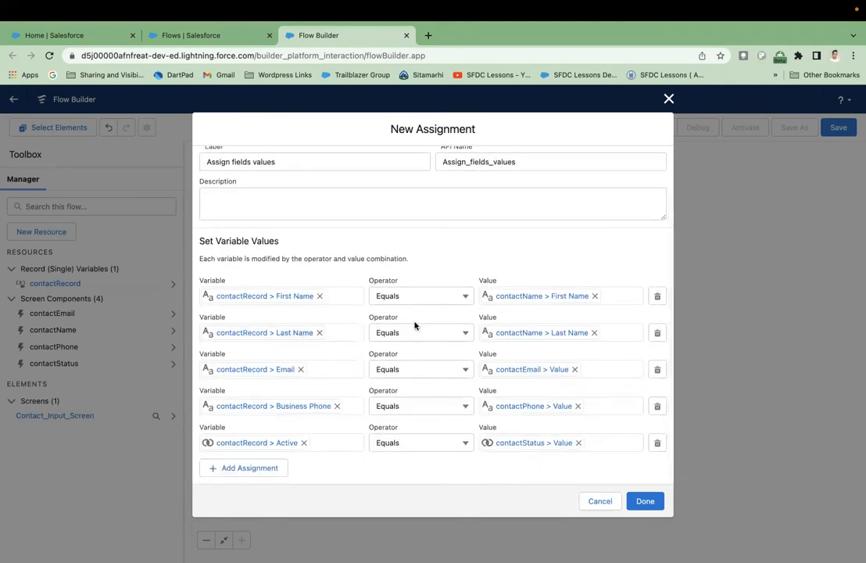
{"action": "scroll", "coordinate": [414, 326], "scroll_direction": "up", "scroll_amount": 1}
{"action": "scroll", "coordinate": [415, 325], "scroll_direction": "down", "scroll_amount": 1}
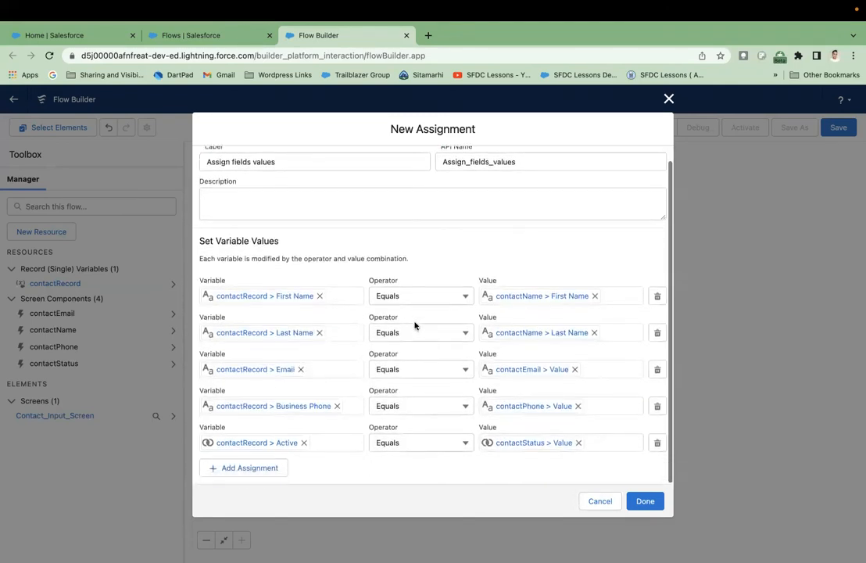
{"action": "left_click", "coordinate": [646, 501]}
- Insert a Create Records element 'Create new contact record' after Assign fields values, creating from contactRecord
{"action": "left_click_drag", "start_coordinate": [568, 369], "coordinate": [576, 357]}
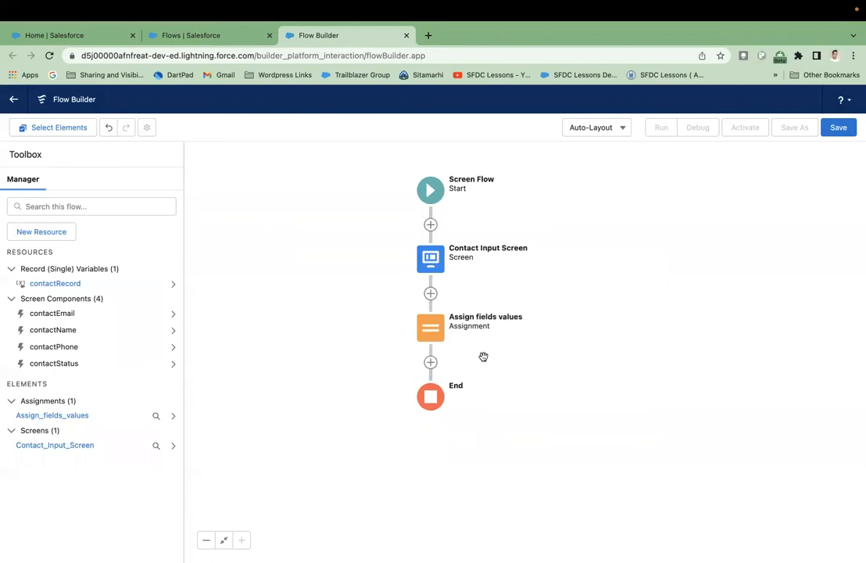
{"action": "left_click", "coordinate": [431, 363]}
{"action": "scroll", "coordinate": [422, 473], "scroll_direction": "down", "scroll_amount": 3}
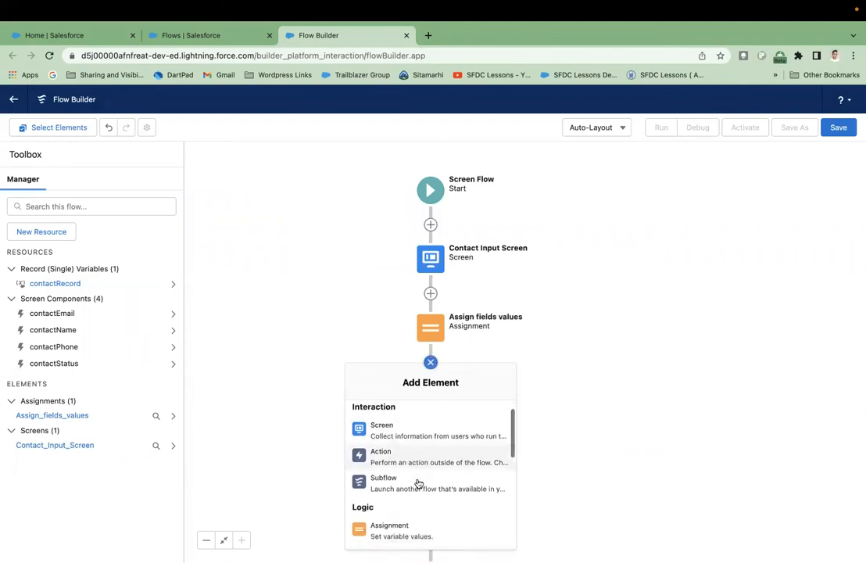
{"action": "scroll", "coordinate": [419, 484], "scroll_direction": "down", "scroll_amount": 3}
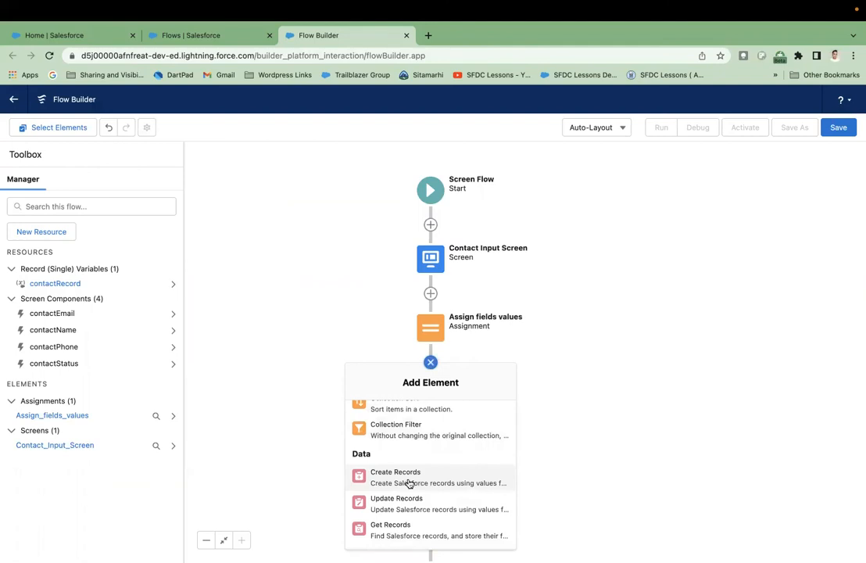
{"action": "left_click", "coordinate": [408, 483]}
{"action": "type", "text": "Create new contact record"}
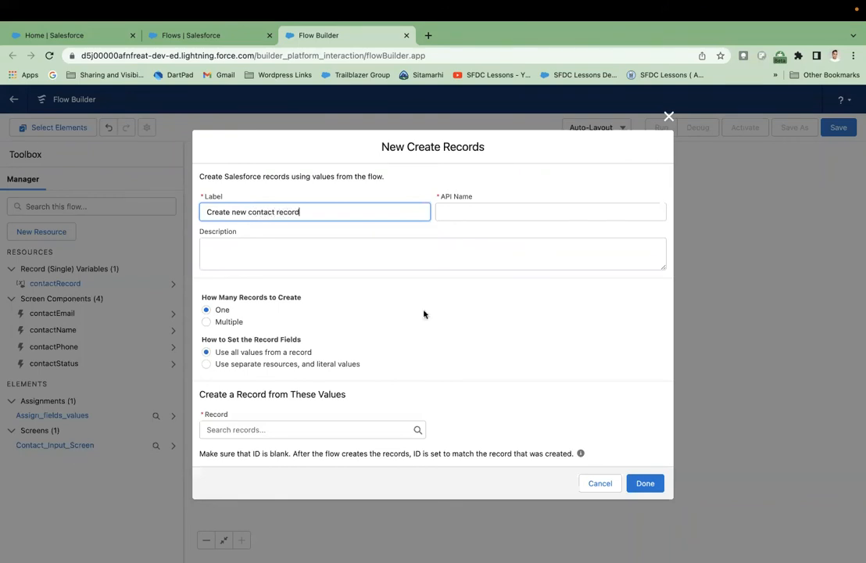
{"action": "left_click", "coordinate": [516, 295]}
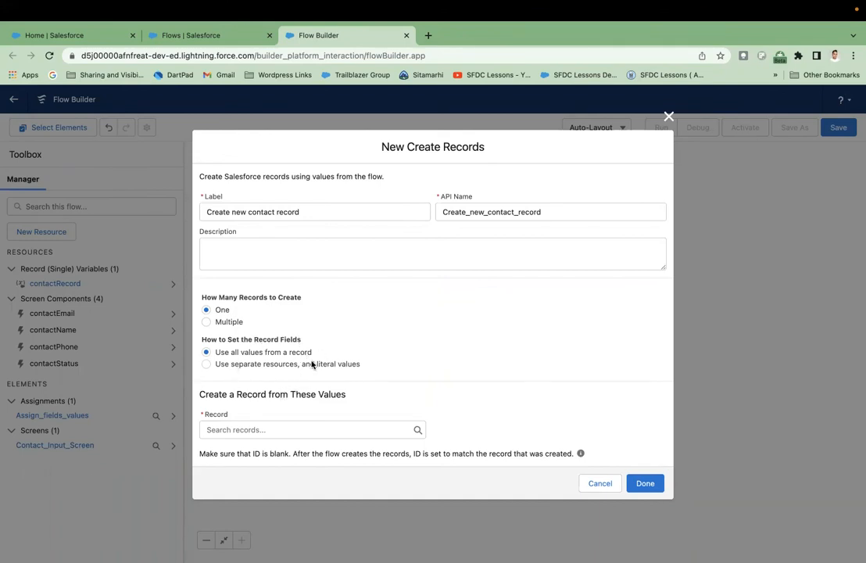
{"action": "left_click", "coordinate": [319, 429]}
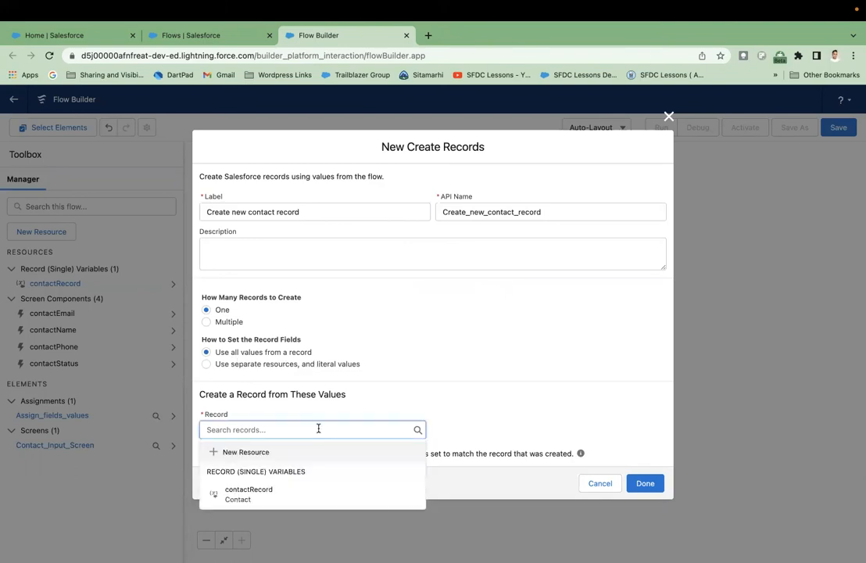
{"action": "left_click", "coordinate": [288, 494]}
{"action": "left_click", "coordinate": [418, 404]}
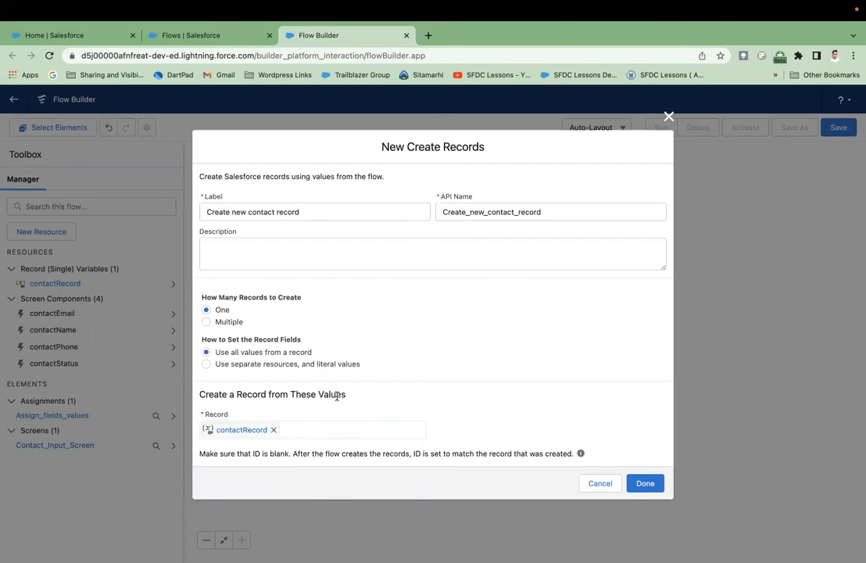
{"action": "left_click", "coordinate": [645, 483]}
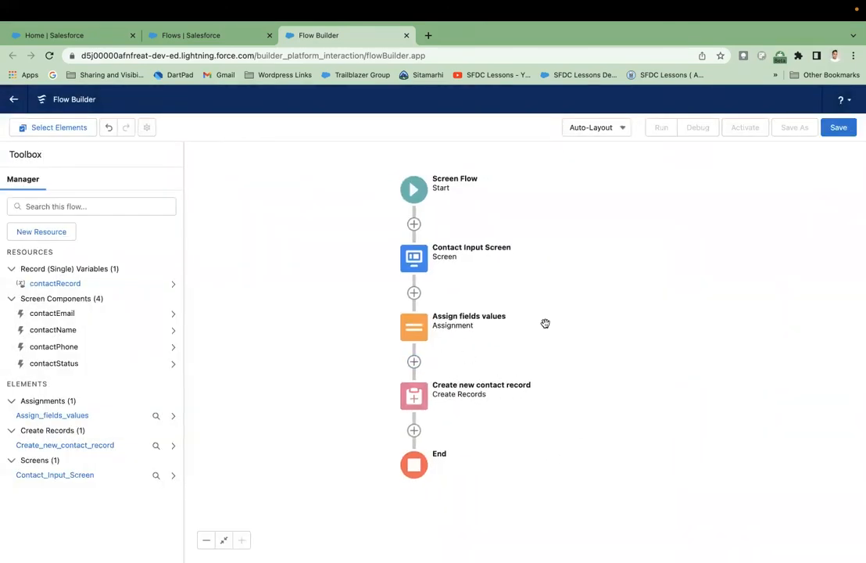
- Save the flow as 'Create Contact' (API name Create_Contact), described 'Create Contact Screen Flow'
{"action": "left_click_drag", "start_coordinate": [578, 287], "coordinate": [561, 287]}
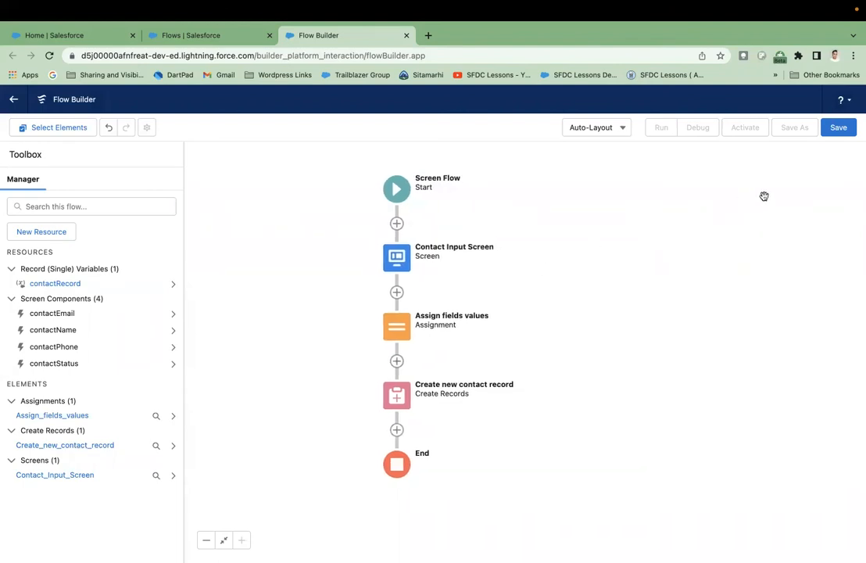
{"action": "left_click", "coordinate": [841, 128]}
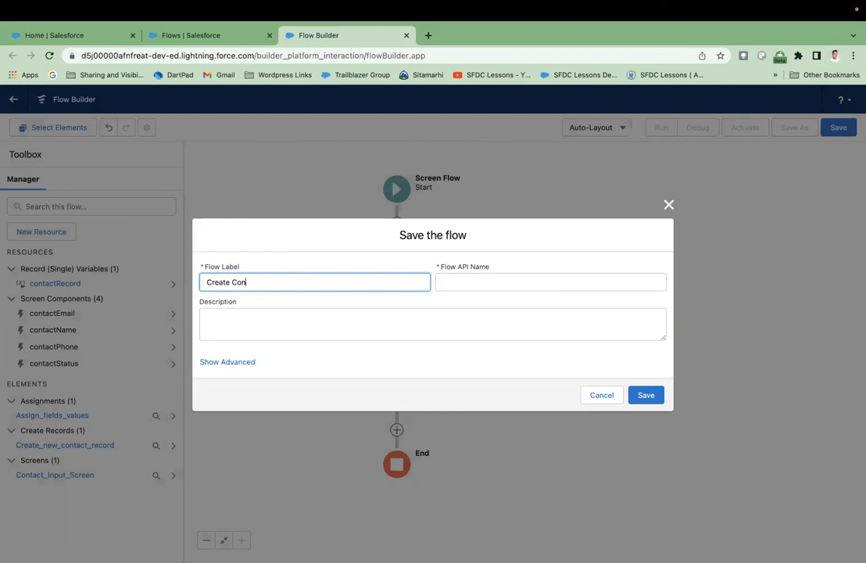
{"action": "left_click", "coordinate": [379, 303]}
{"action": "left_click_drag", "start_coordinate": [307, 282], "coordinate": [144, 285]}
{"action": "key", "text": "super+c"}
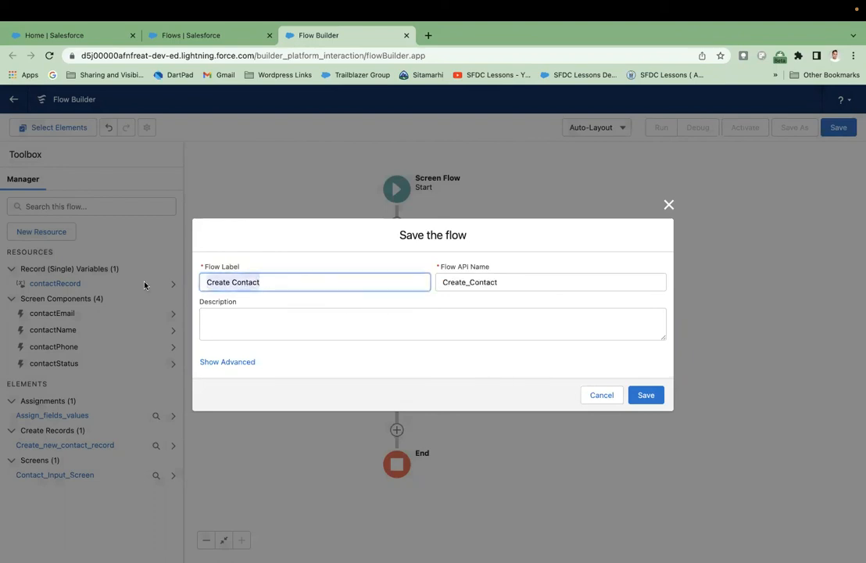
{"action": "left_click", "coordinate": [213, 329]}
{"action": "key", "text": "super+v"}
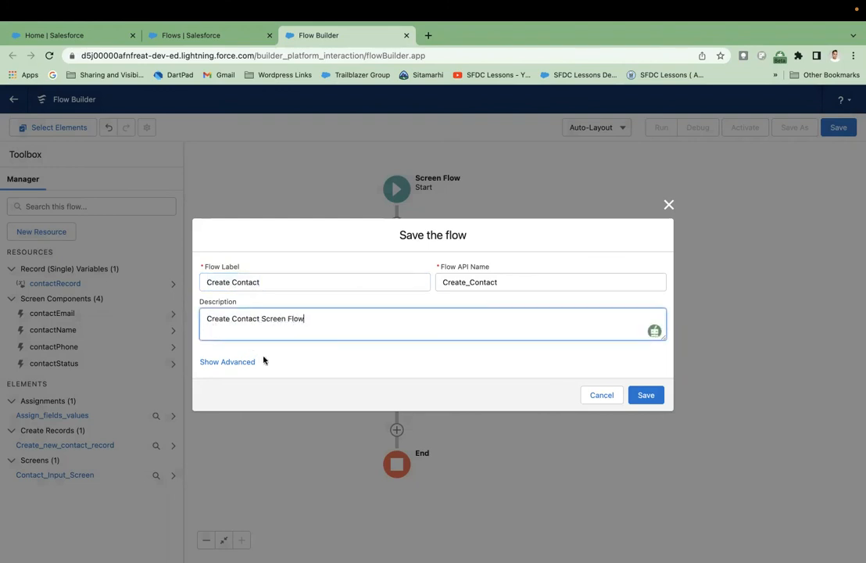
{"action": "left_click", "coordinate": [328, 353]}
{"action": "left_click", "coordinate": [655, 397]}
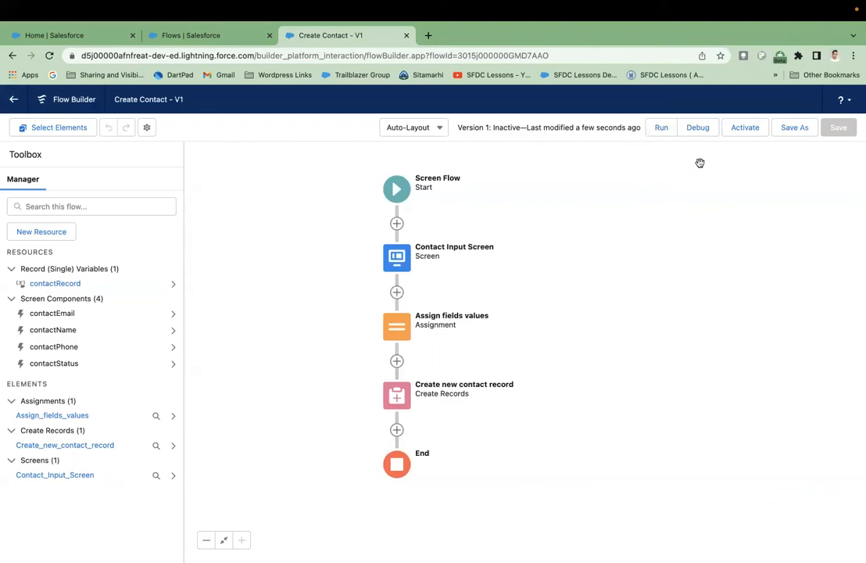
- Run the Create Contact flow and enter the test contact's first name
{"action": "left_click", "coordinate": [660, 129]}
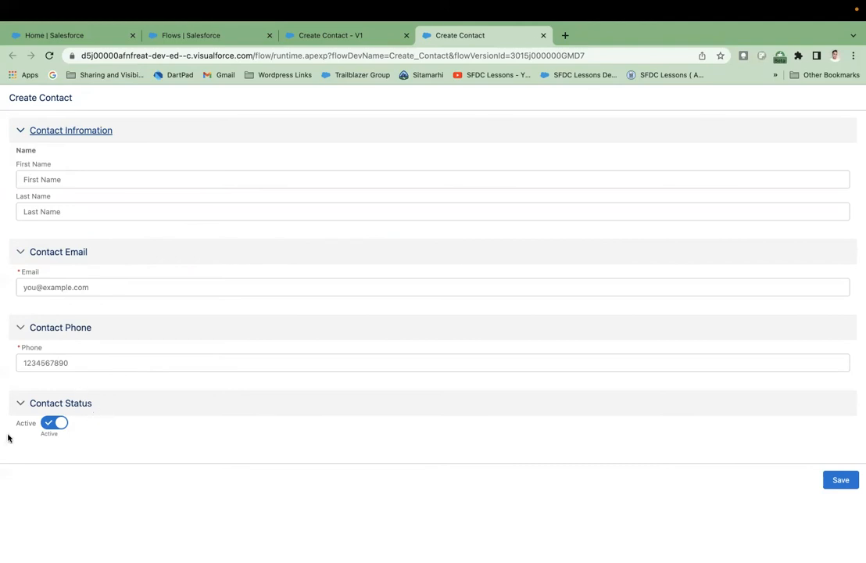
{"action": "left_click", "coordinate": [20, 252]}
{"action": "left_click", "coordinate": [20, 252]}
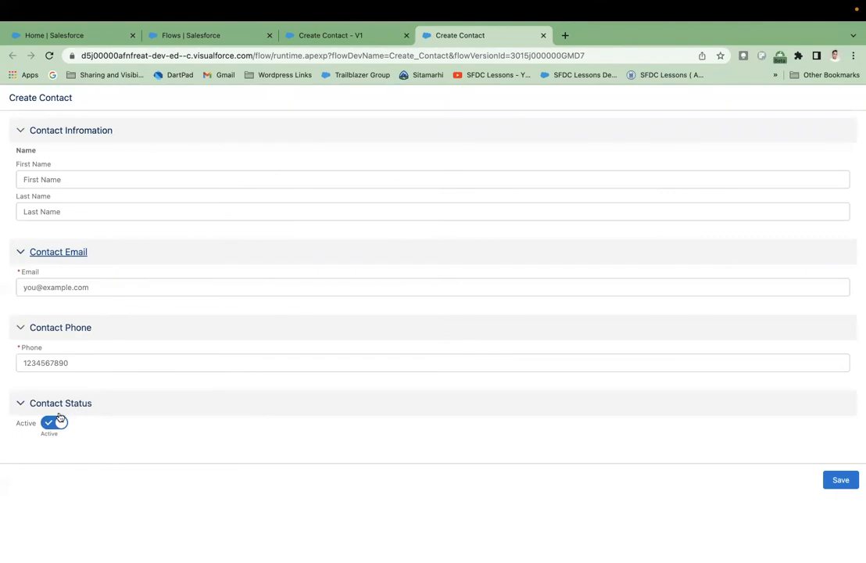
{"action": "left_click", "coordinate": [104, 175]}
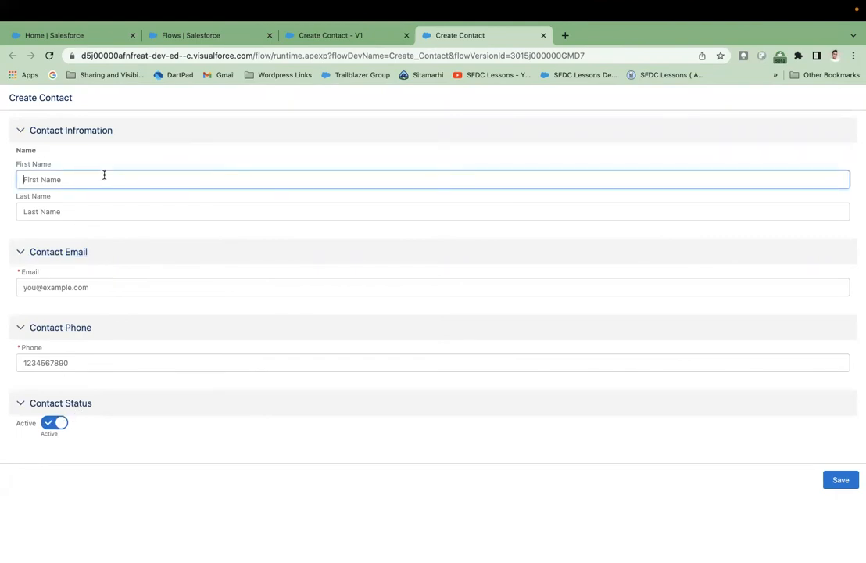
{"action": "type", "text": "A"}
{"action": "key", "text": "BackSpace"}
- Fill in the test contact's last name, email address and phone number
{"action": "left_click", "coordinate": [126, 211]}
{"action": "left_click", "coordinate": [137, 287]}
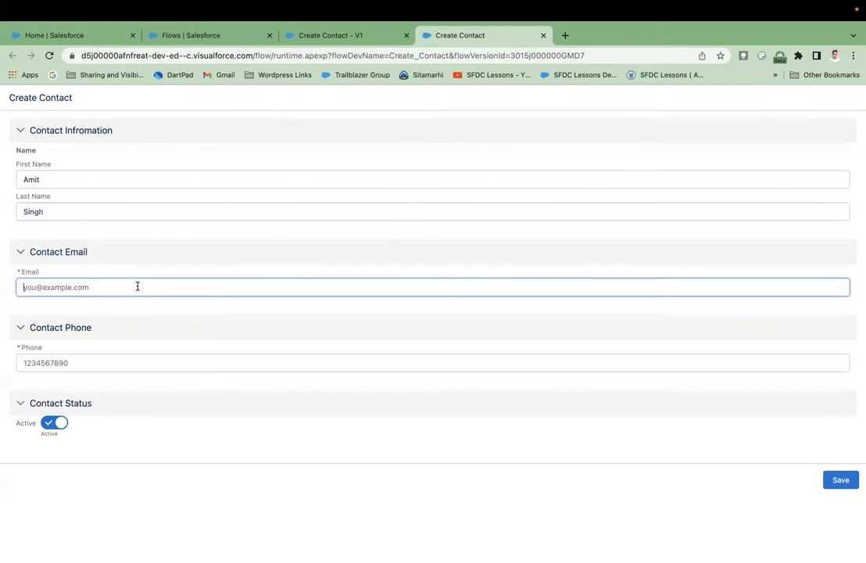
{"action": "left_click", "coordinate": [167, 357]}
{"action": "type", "text": "1234567890"}
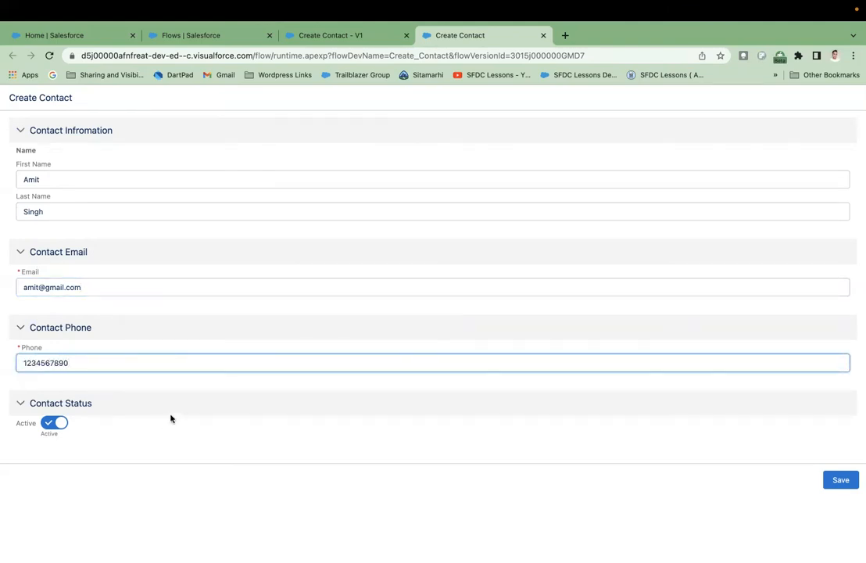
- Keep the contact Active, submit the form, and view Recently Viewed Contacts
{"action": "left_click", "coordinate": [49, 424]}
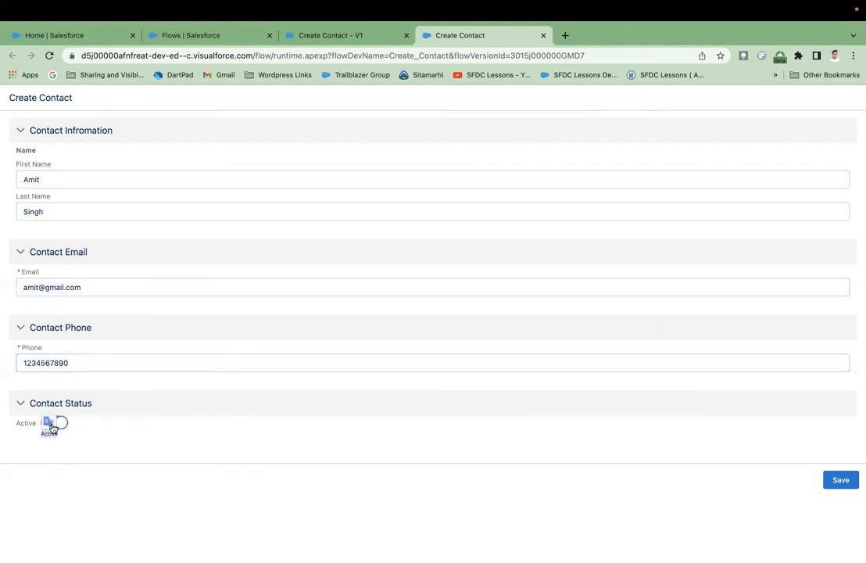
{"action": "left_click", "coordinate": [57, 423]}
{"action": "left_click", "coordinate": [839, 482]}
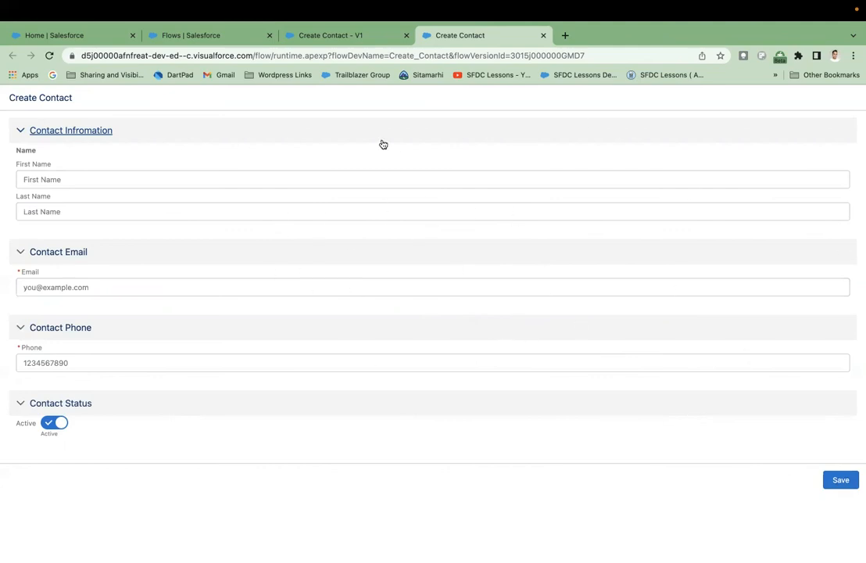
{"action": "left_click", "coordinate": [101, 39]}
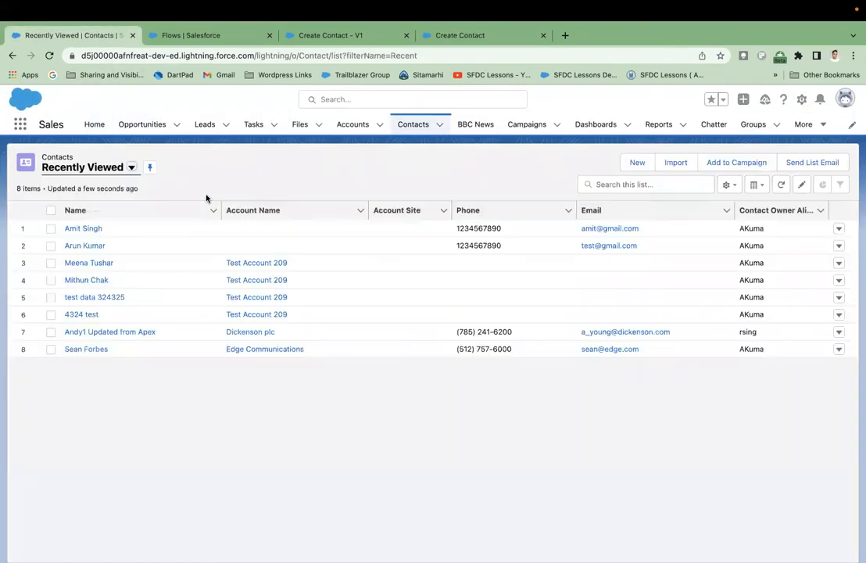
- Check the new contact's Details for phone, email and Active, then return to the flow form
{"action": "left_click", "coordinate": [86, 231]}
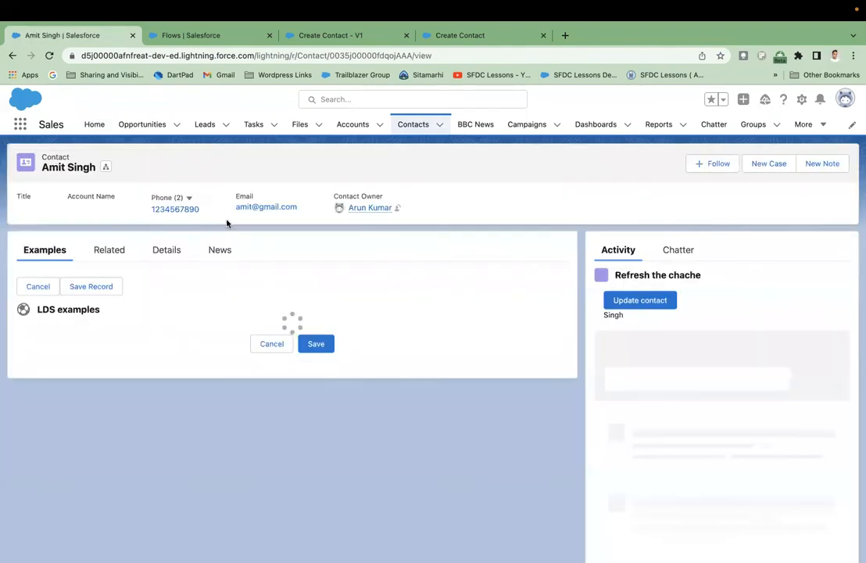
{"action": "left_click", "coordinate": [165, 255]}
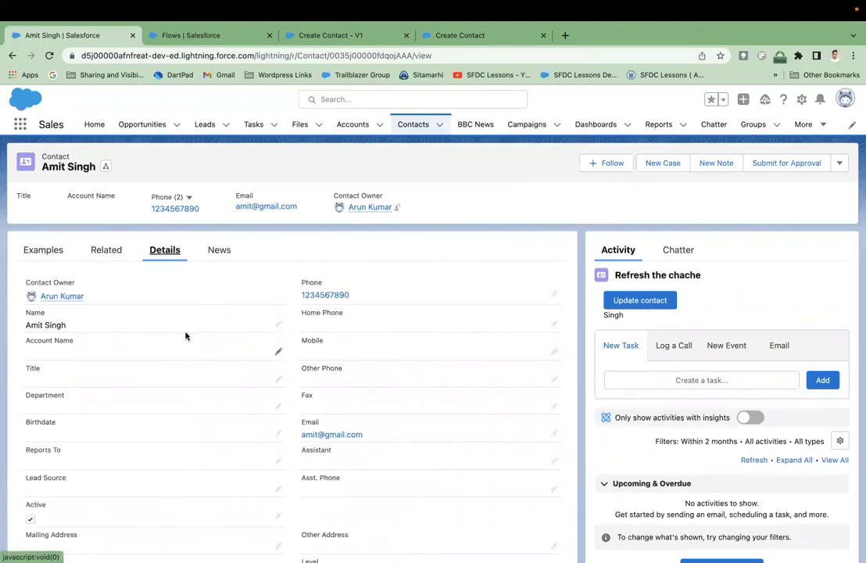
{"action": "scroll", "coordinate": [346, 451], "scroll_direction": "down", "scroll_amount": 3}
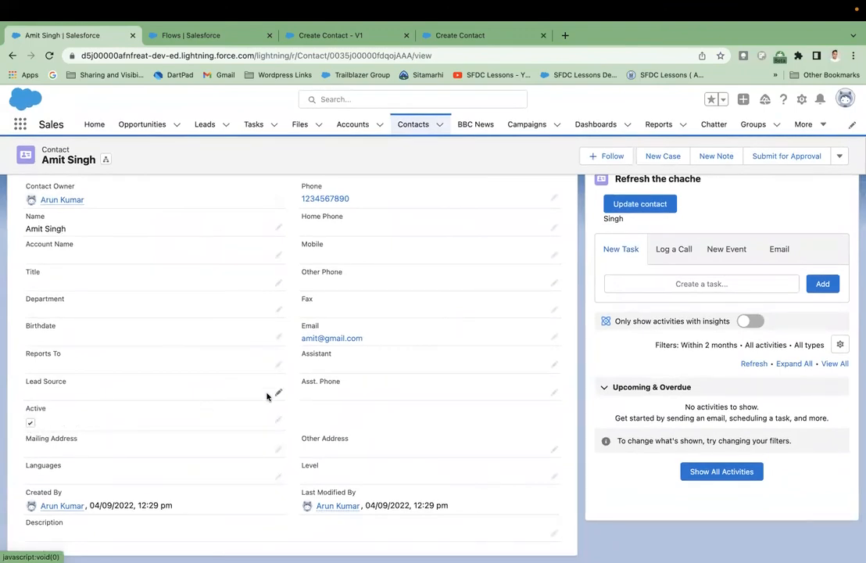
{"action": "left_click", "coordinate": [484, 35]}
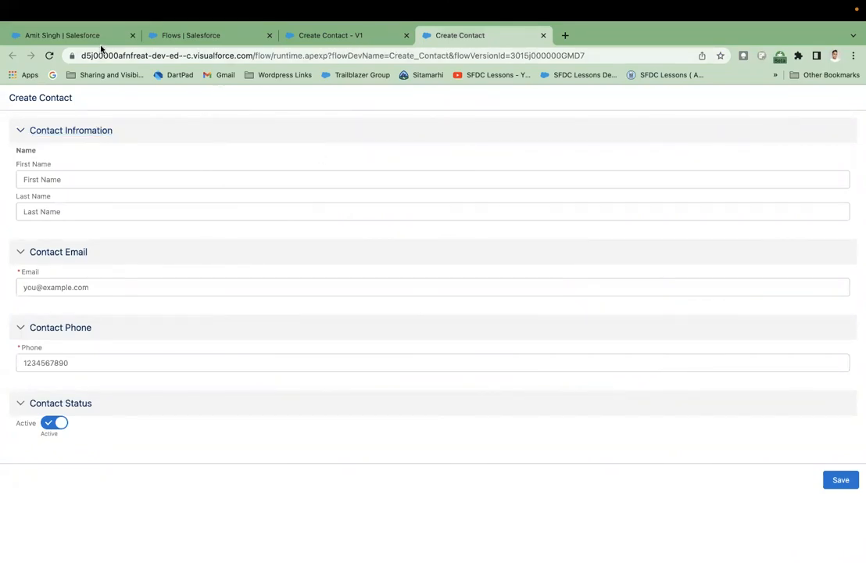
- Add a new Screen element after the Create new contact record step
{"action": "left_click", "coordinate": [318, 37]}
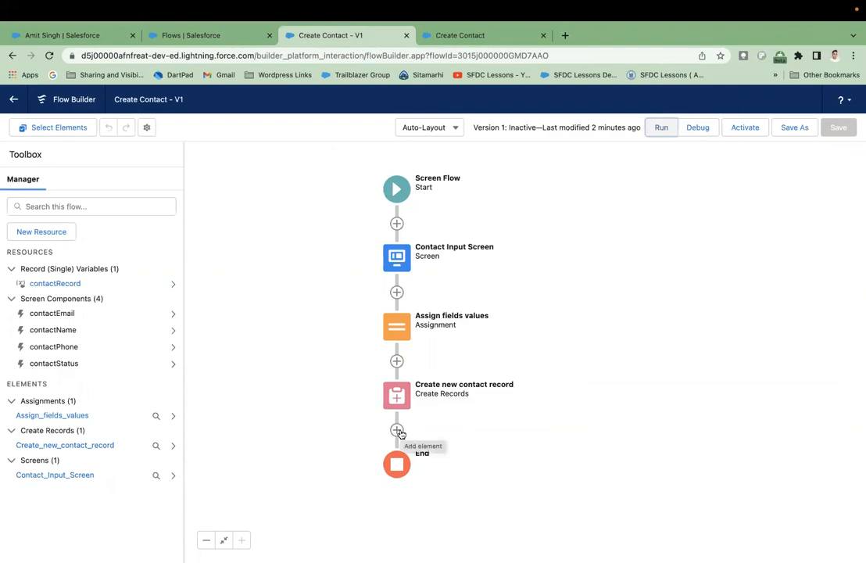
{"action": "left_click", "coordinate": [397, 431]}
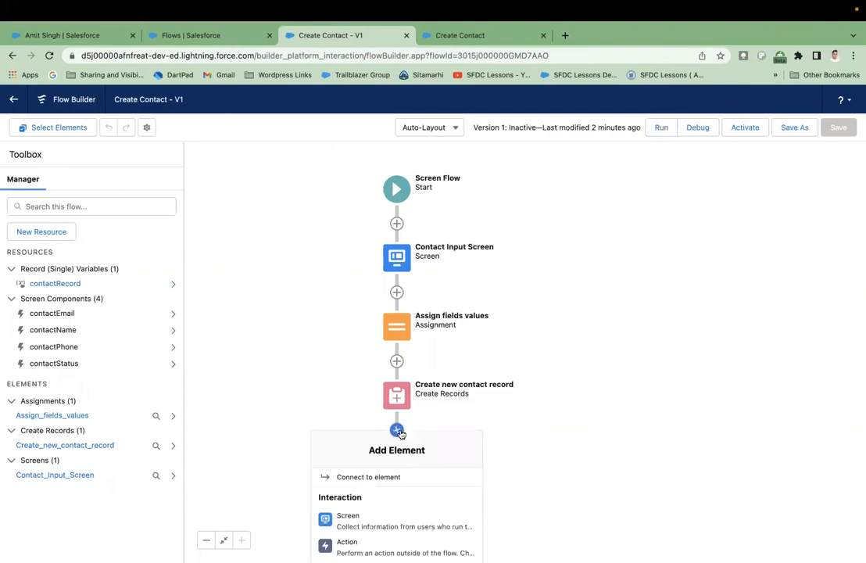
{"action": "scroll", "coordinate": [392, 475], "scroll_direction": "down", "scroll_amount": 2}
{"action": "scroll", "coordinate": [389, 475], "scroll_direction": "up", "scroll_amount": 1}
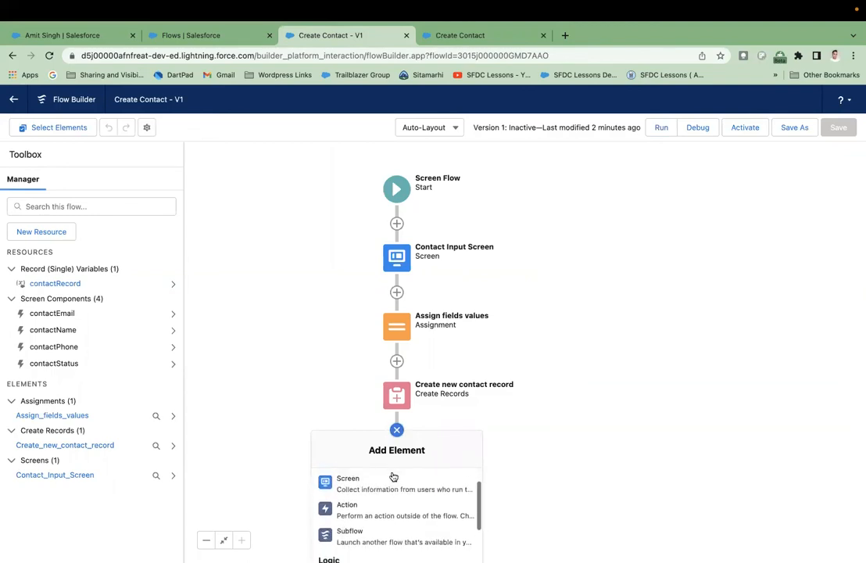
{"action": "left_click", "coordinate": [378, 489]}
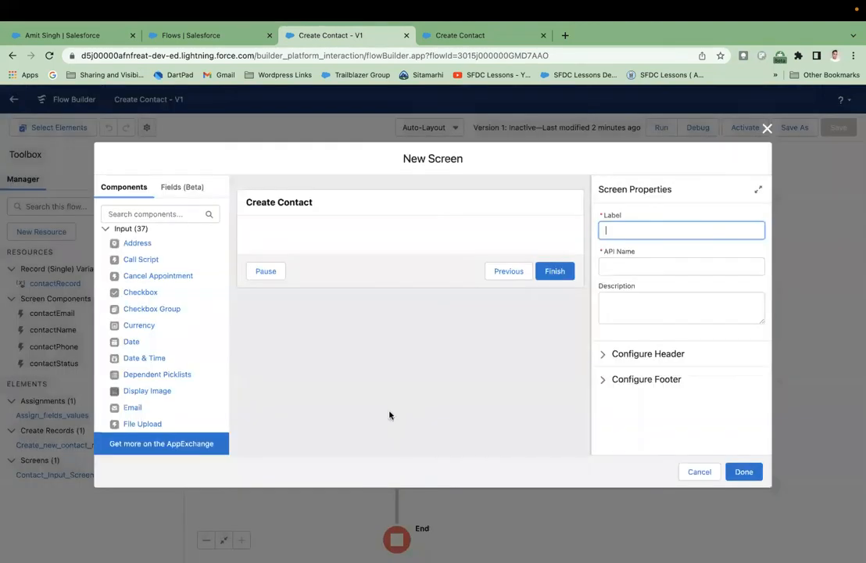
- Place a Display Text component on the screen and label it 'Confirmation page'
{"action": "scroll", "coordinate": [198, 348], "scroll_direction": "down", "scroll_amount": 10}
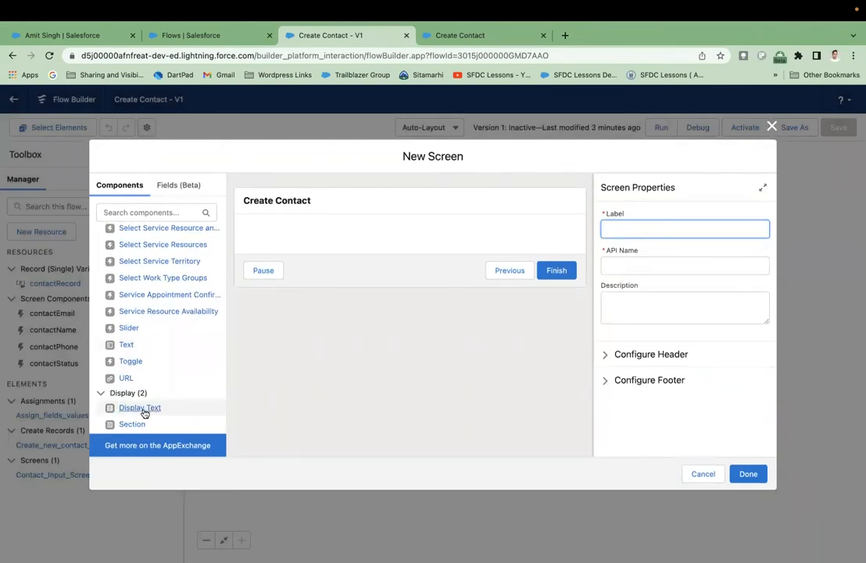
{"action": "left_click_drag", "start_coordinate": [139, 412], "coordinate": [307, 244]}
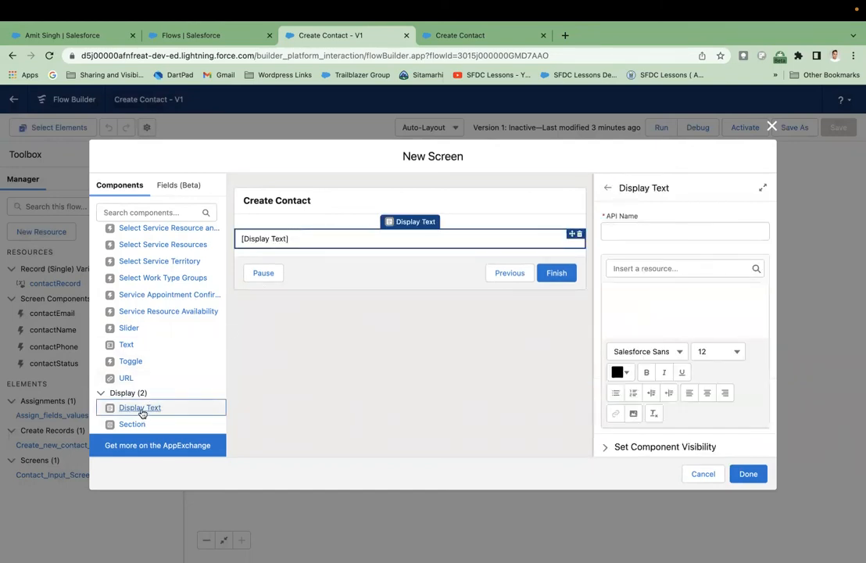
{"action": "left_click", "coordinate": [319, 201]}
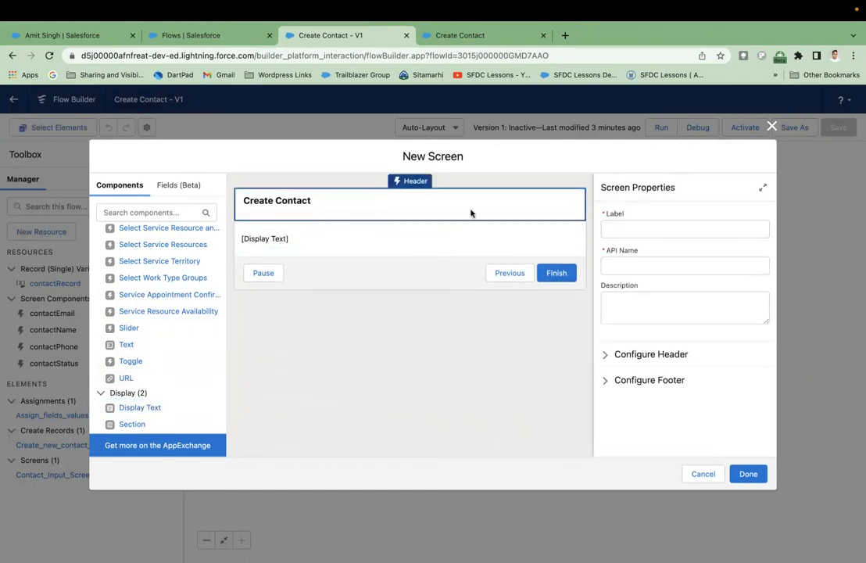
{"action": "left_click", "coordinate": [631, 230]}
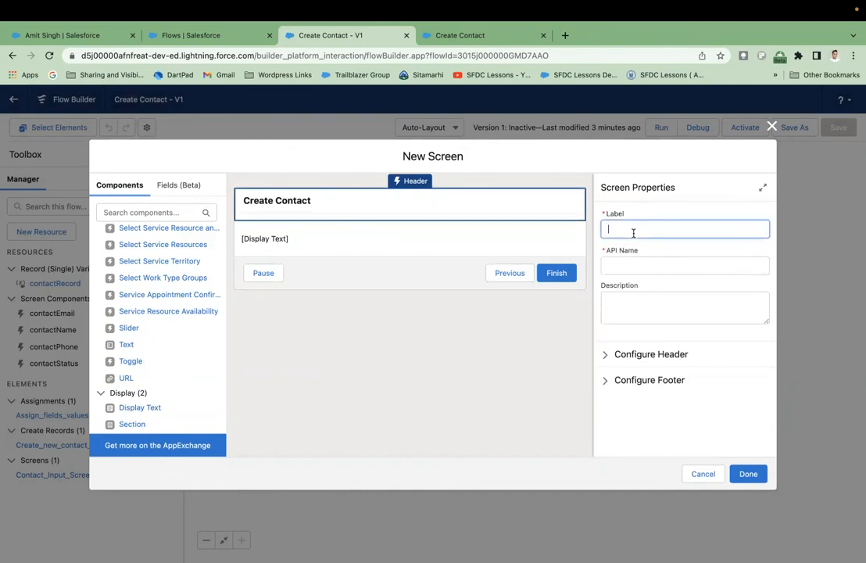
{"action": "type", "text": "Confirmation page"}
{"action": "left_click", "coordinate": [661, 246]}
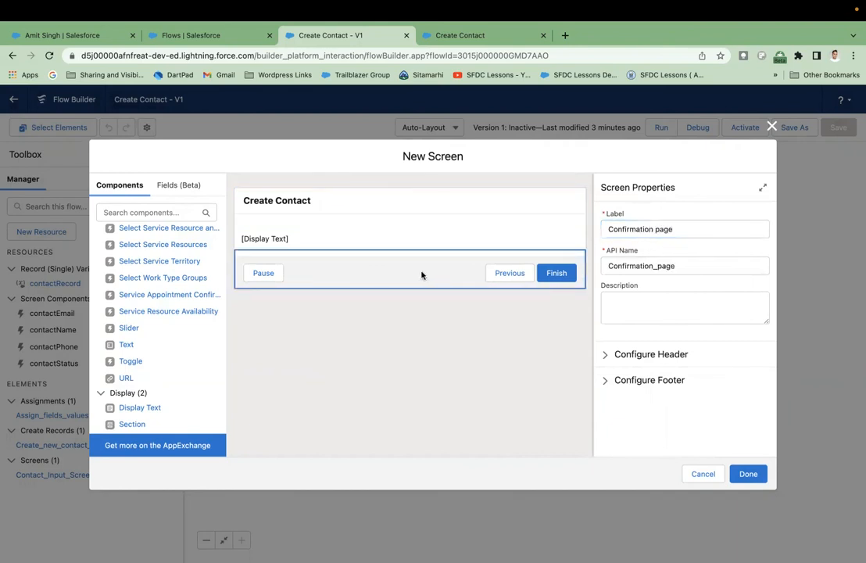
{"action": "left_click", "coordinate": [361, 239]}
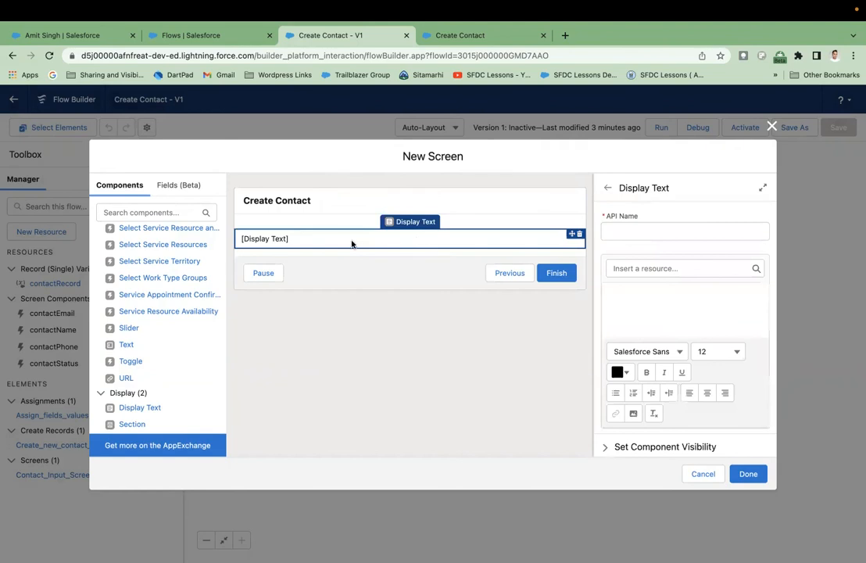
- Set the Display Text API name to confirmation_message
{"action": "left_click", "coordinate": [678, 233]}
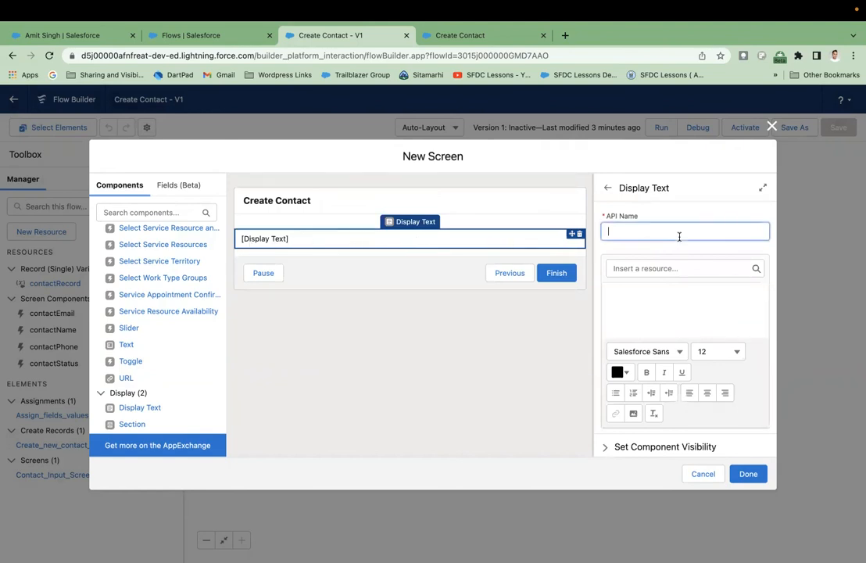
{"action": "type", "text": "confirmation messag"}
{"action": "left_click", "coordinate": [724, 304]}
{"action": "left_click", "coordinate": [653, 232]}
{"action": "key", "text": "BackSpace"}
{"action": "type", "text": "_"}
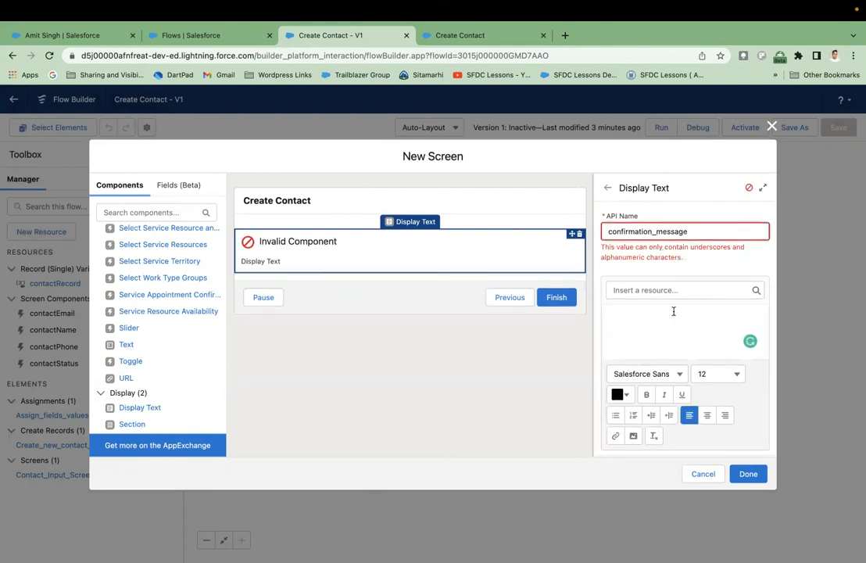
- Write the message 'The contact record has been created!', accepting the Grammarly spacing fix
{"action": "left_click", "coordinate": [673, 312]}
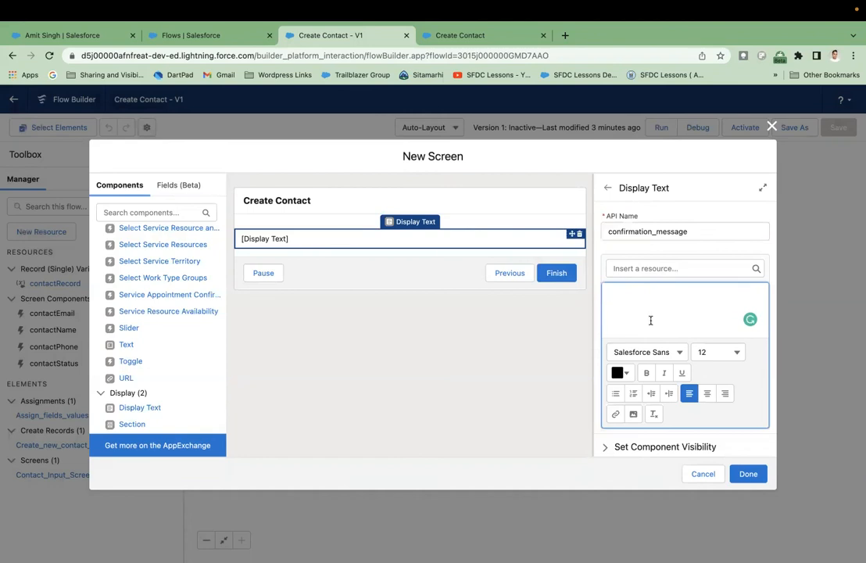
{"action": "type", "text": "The contact recor"}
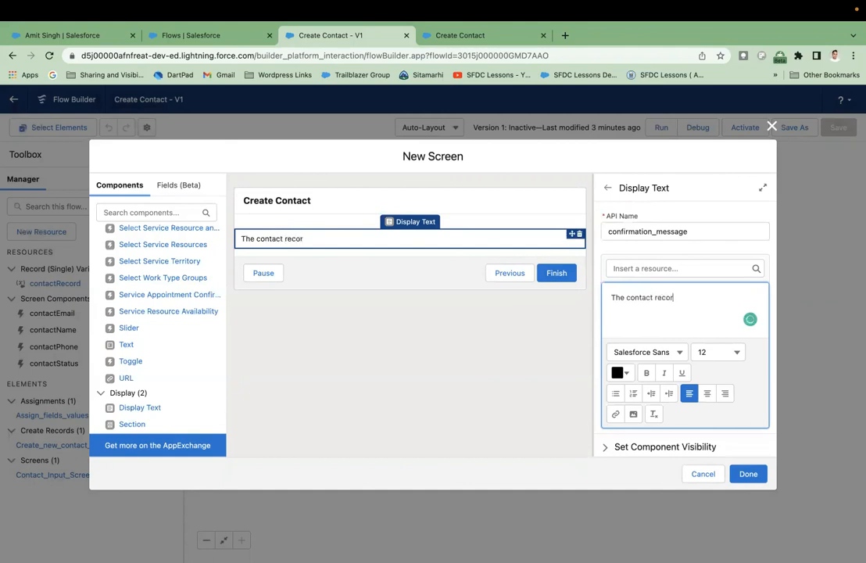
{"action": "type", "text": "d has been created !"}
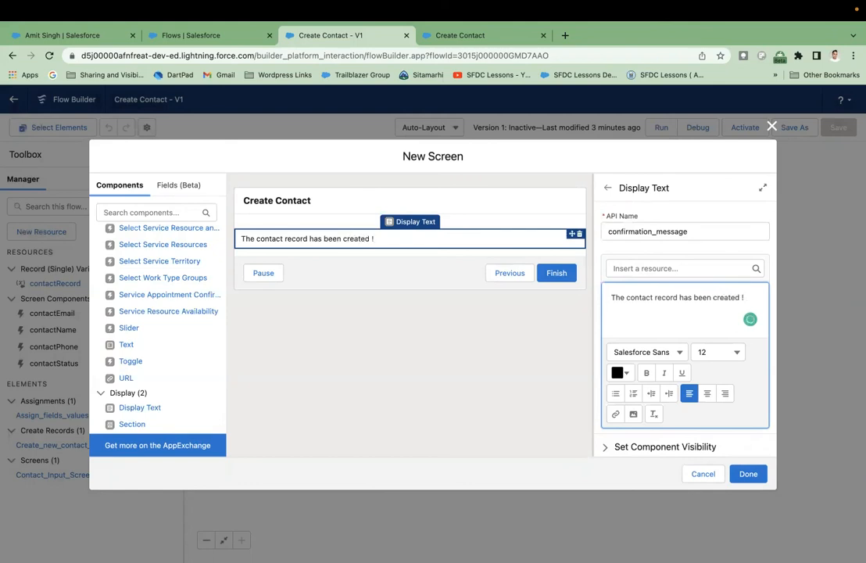
{"action": "key", "text": "super+a"}
{"action": "mouse_move", "coordinate": [731, 297]}
{"action": "left_click", "coordinate": [676, 328]}
{"action": "key", "text": "super+a"}
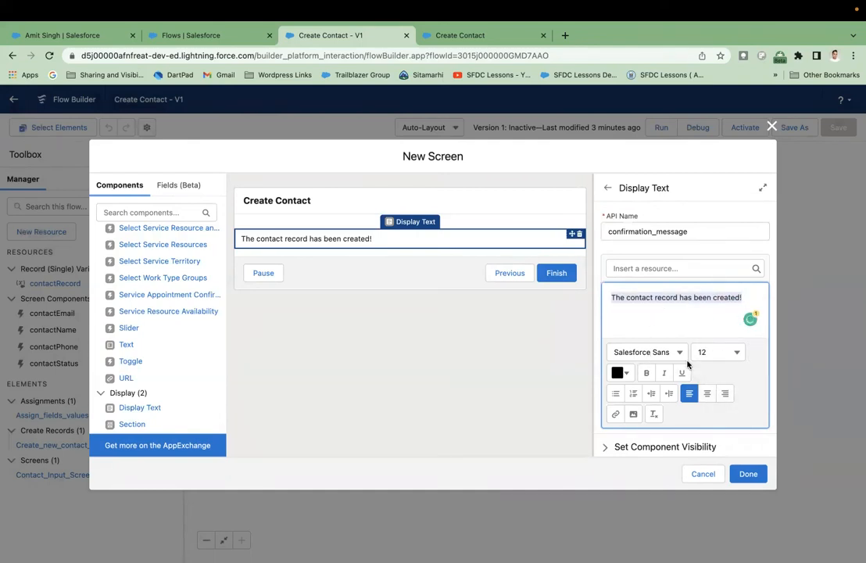
- Make the confirmation message bold at font size 20
{"action": "left_click", "coordinate": [646, 372]}
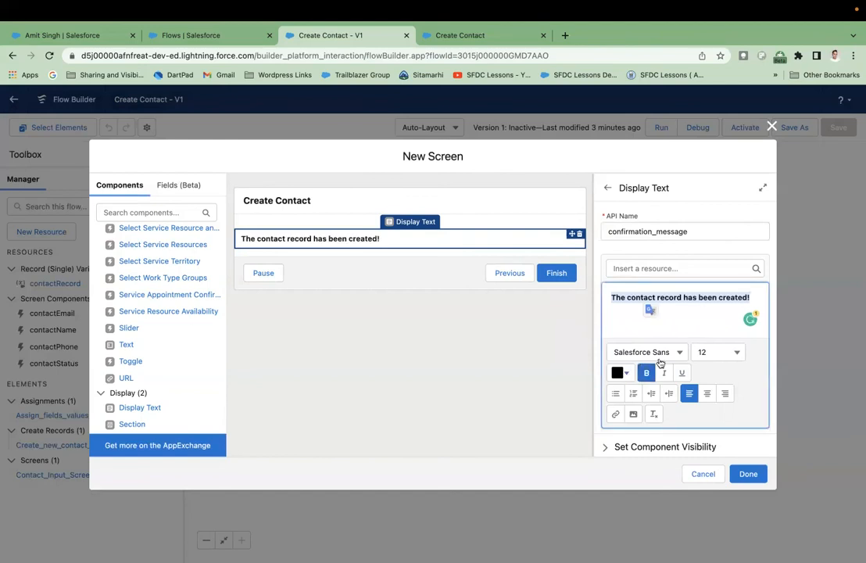
{"action": "left_click", "coordinate": [745, 351]}
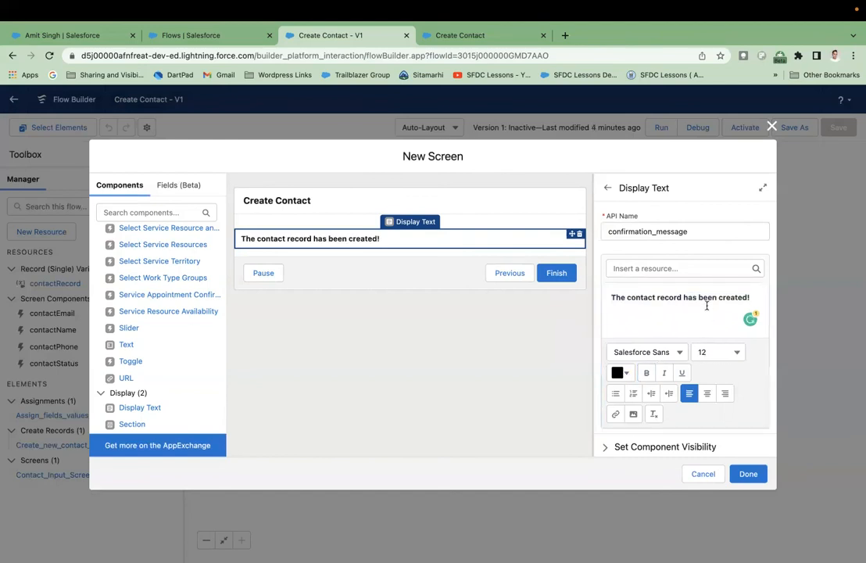
{"action": "left_click", "coordinate": [651, 305]}
{"action": "key", "text": "super+a"}
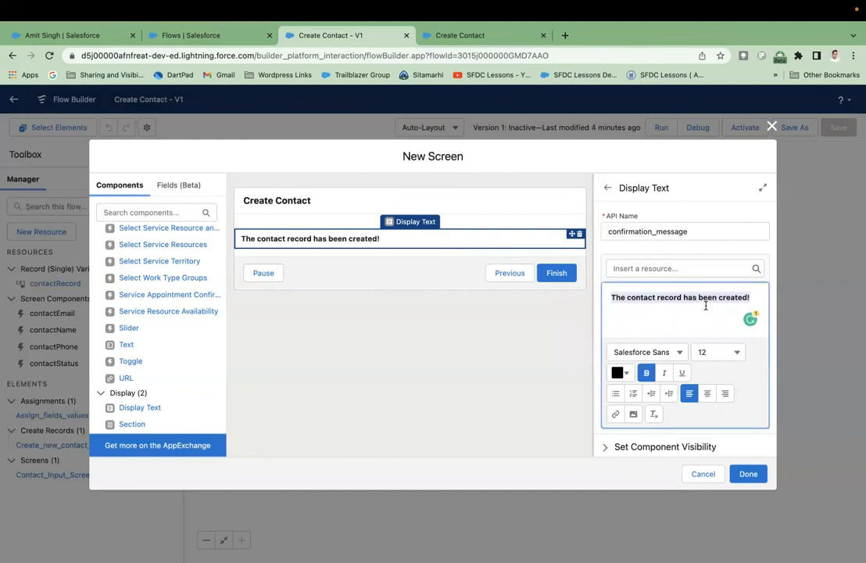
{"action": "left_click", "coordinate": [736, 355]}
{"action": "scroll", "coordinate": [669, 519], "scroll_direction": "down", "scroll_amount": 1}
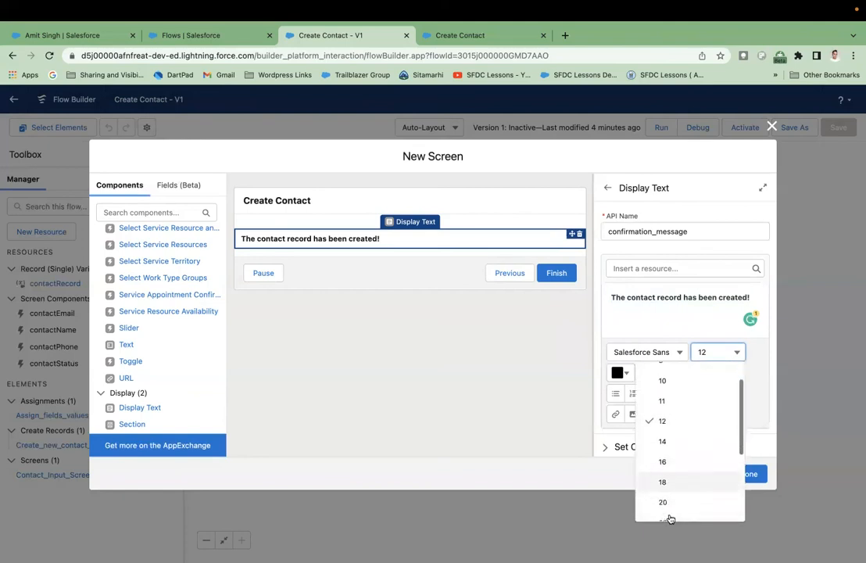
{"action": "left_click", "coordinate": [664, 504]}
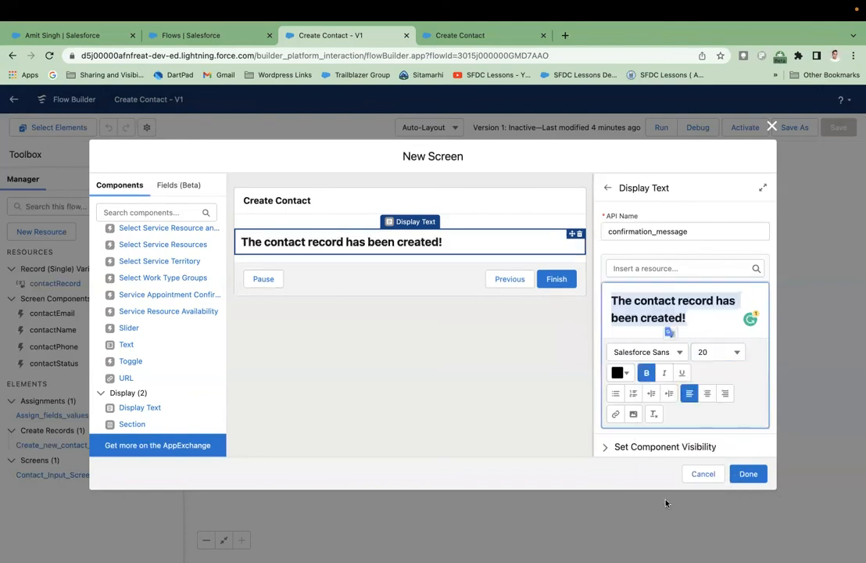
- Colour the confirmation message bright green #06F03D
{"action": "left_click", "coordinate": [621, 373]}
{"action": "left_click", "coordinate": [651, 449]}
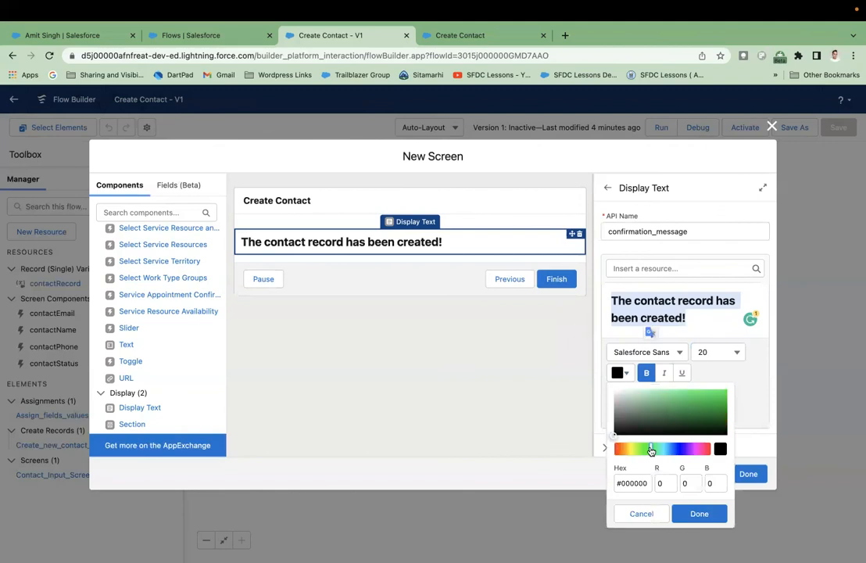
{"action": "left_click", "coordinate": [723, 392]}
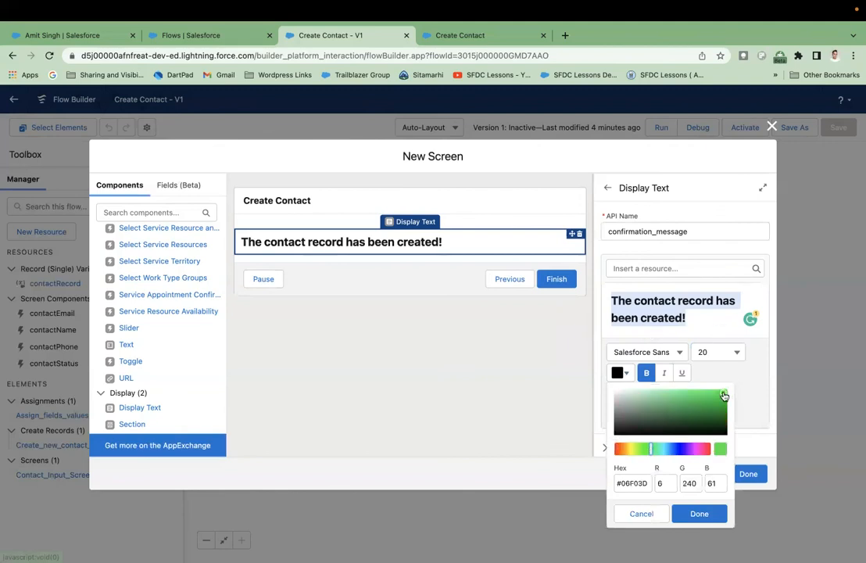
{"action": "left_click", "coordinate": [703, 315]}
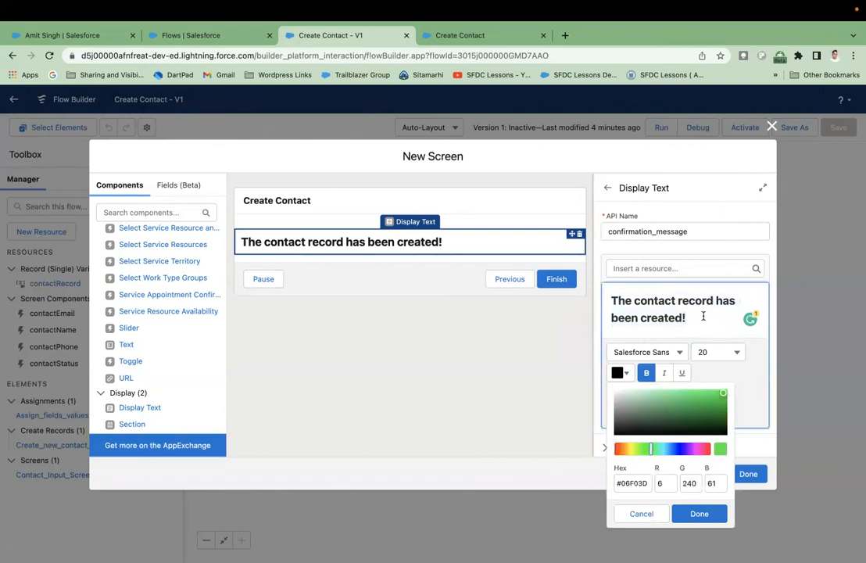
{"action": "left_click", "coordinate": [699, 514]}
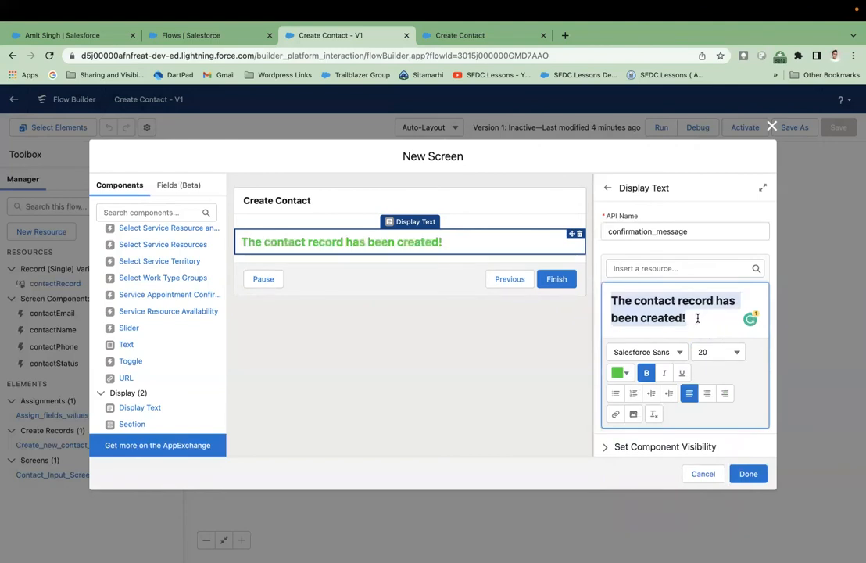
{"action": "left_click", "coordinate": [698, 318]}
{"action": "scroll", "coordinate": [690, 391], "scroll_direction": "down", "scroll_amount": 1}
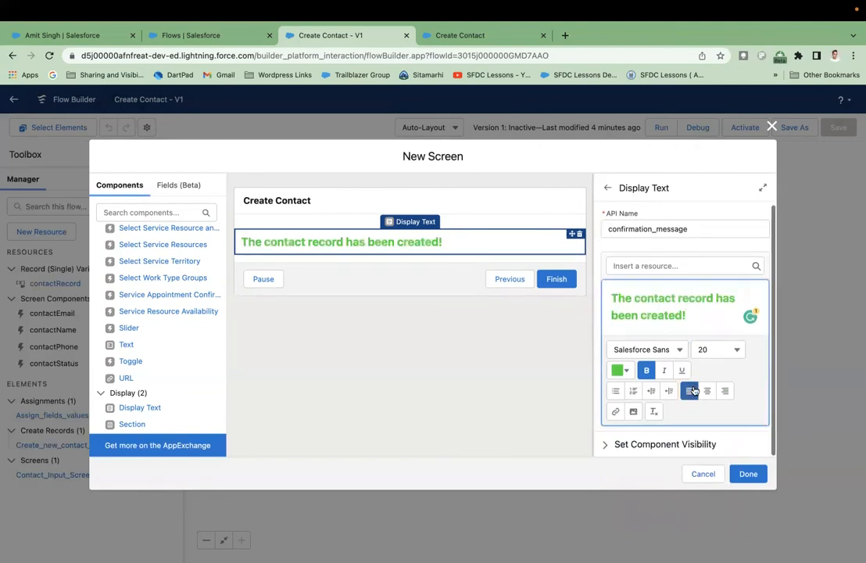
- Add the Confirmation page screen to the flow, save it, and rerun, closing the old runtime tab
{"action": "left_click", "coordinate": [748, 475]}
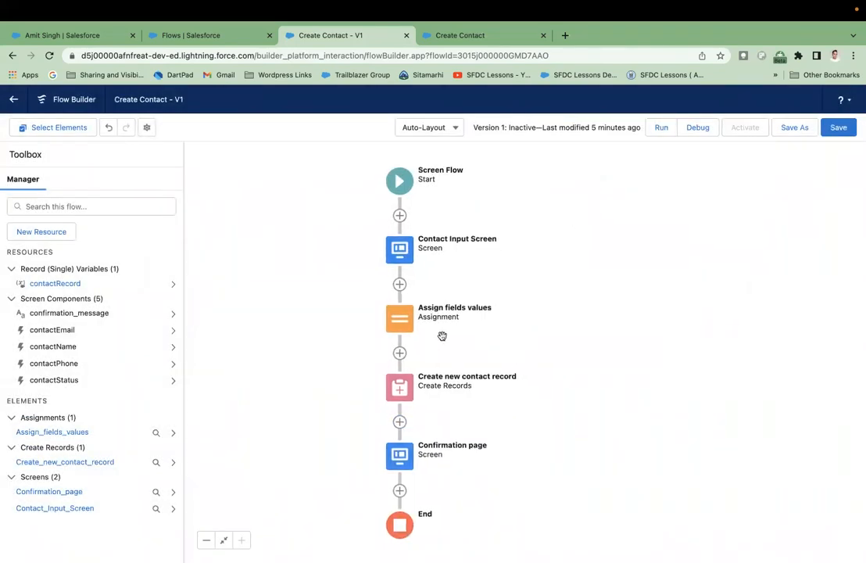
{"action": "left_click", "coordinate": [838, 128]}
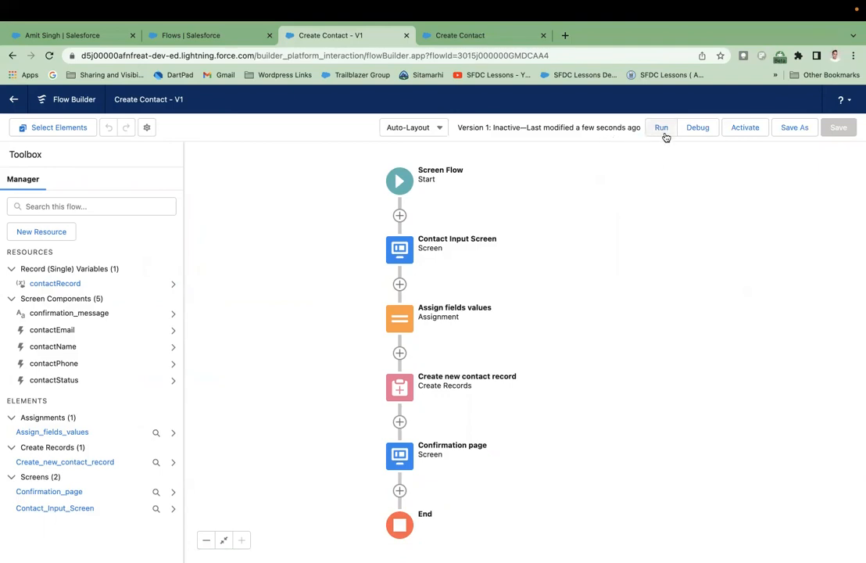
{"action": "left_click", "coordinate": [658, 133]}
{"action": "left_click", "coordinate": [680, 36]}
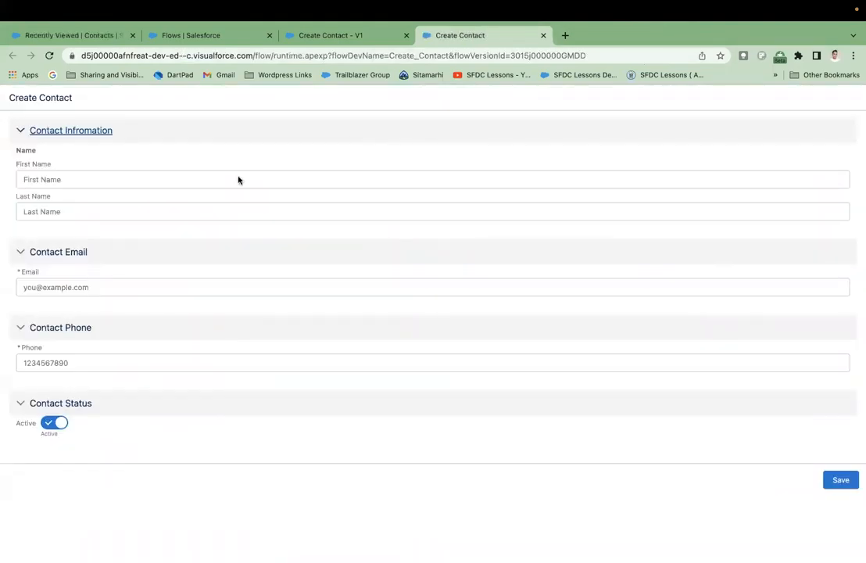
- Enter the new contact's first name, last name, e-mail address and phone number
{"action": "left_click", "coordinate": [194, 176]}
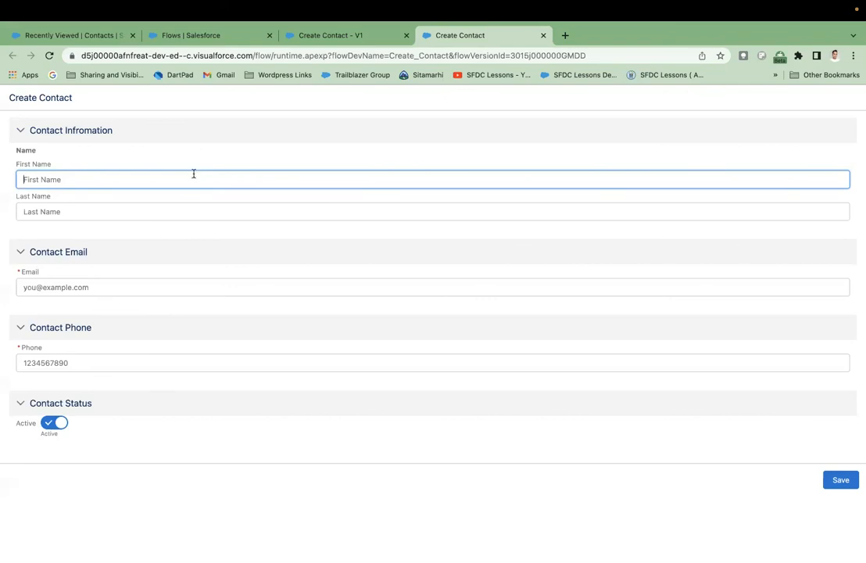
{"action": "type", "text": "Kunal"}
{"action": "key", "text": "Tab"}
{"action": "type", "text": "S"}
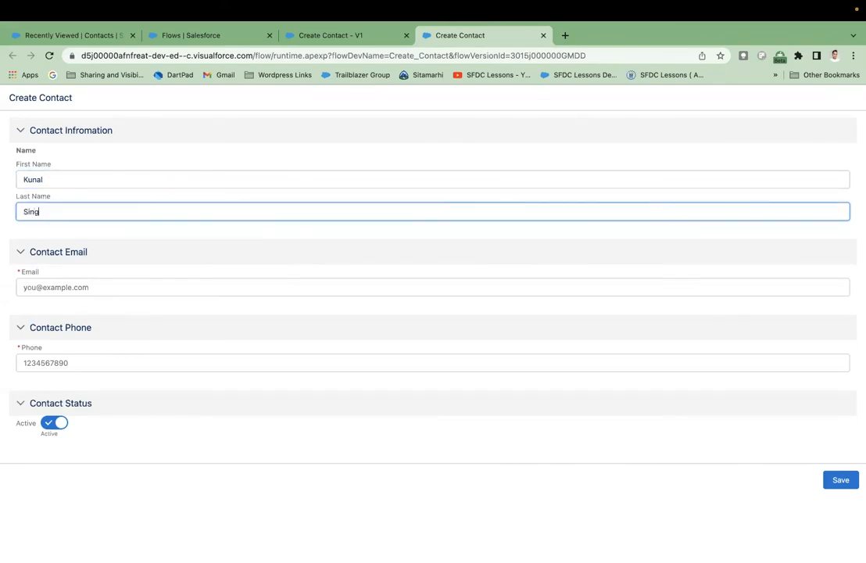
{"action": "left_click", "coordinate": [185, 282]}
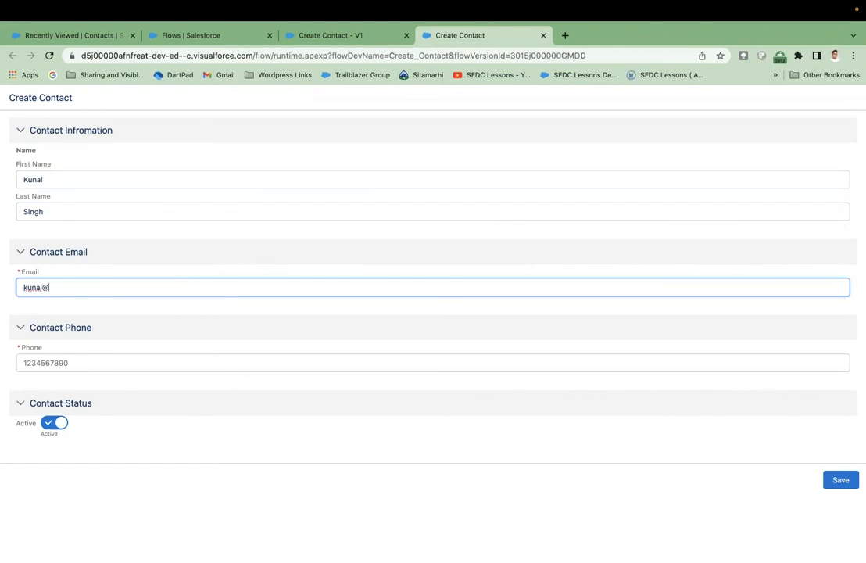
{"action": "left_click", "coordinate": [229, 361]}
{"action": "type", "text": "1234567890"}
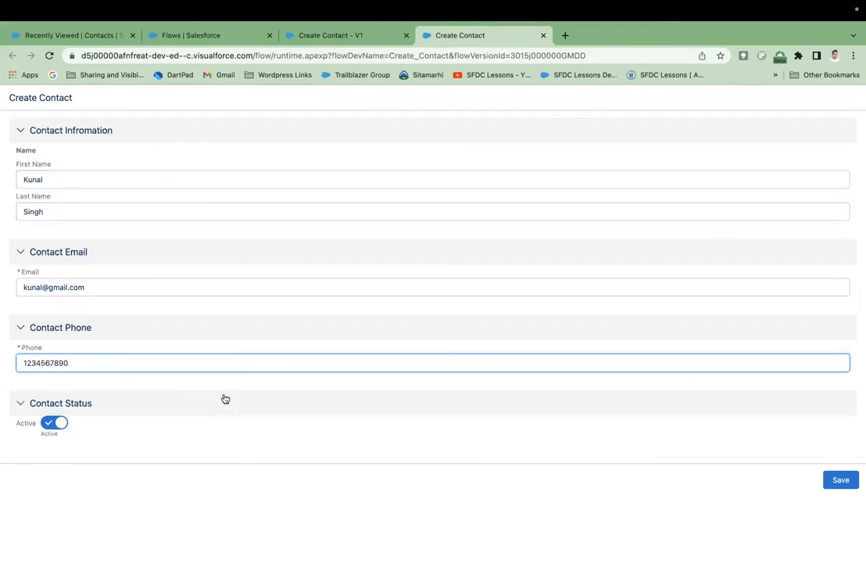
{"action": "left_click", "coordinate": [244, 382]}
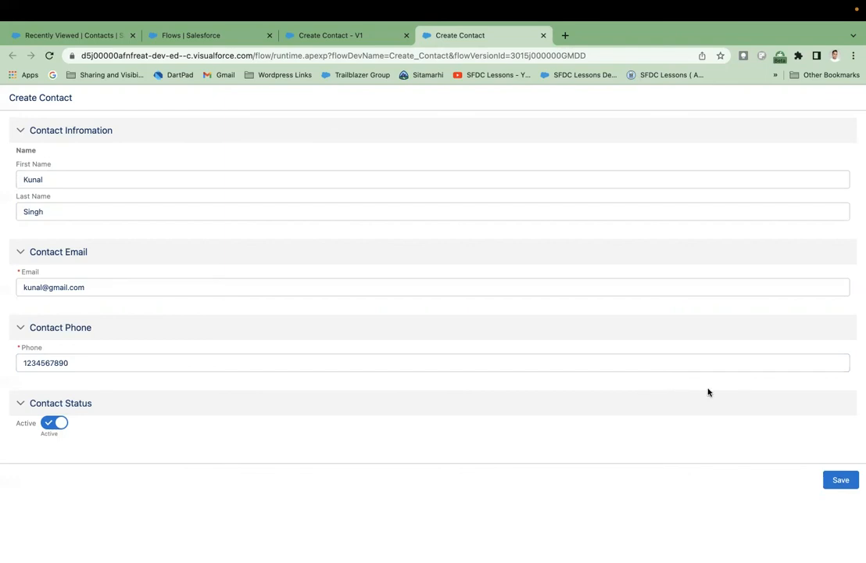
- Submit the contact, finish on the green confirmation message, and view Recently Viewed Contacts
{"action": "left_click", "coordinate": [836, 480]}
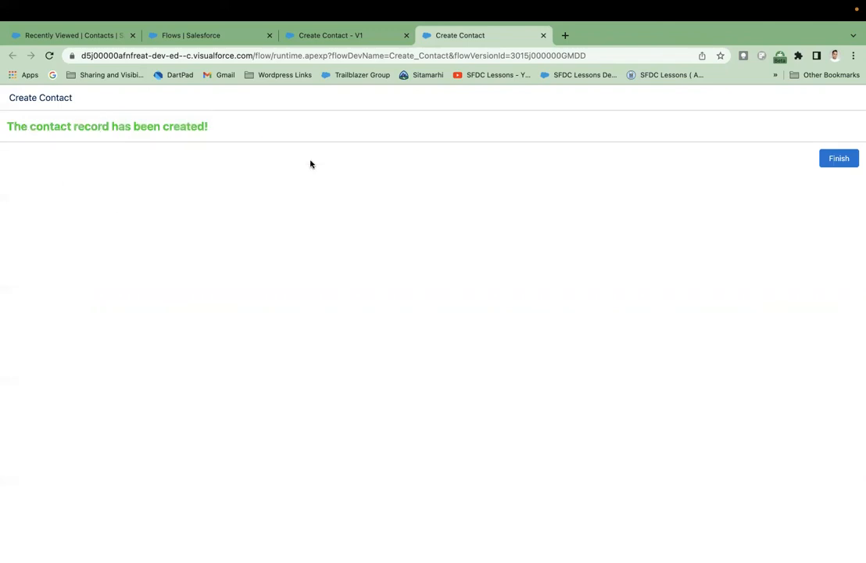
{"action": "left_click", "coordinate": [847, 158]}
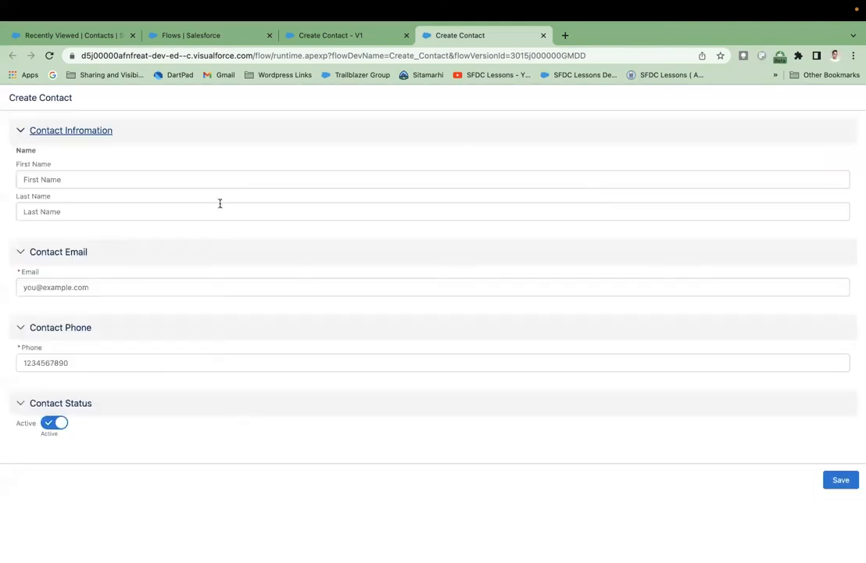
{"action": "left_click", "coordinate": [95, 37]}
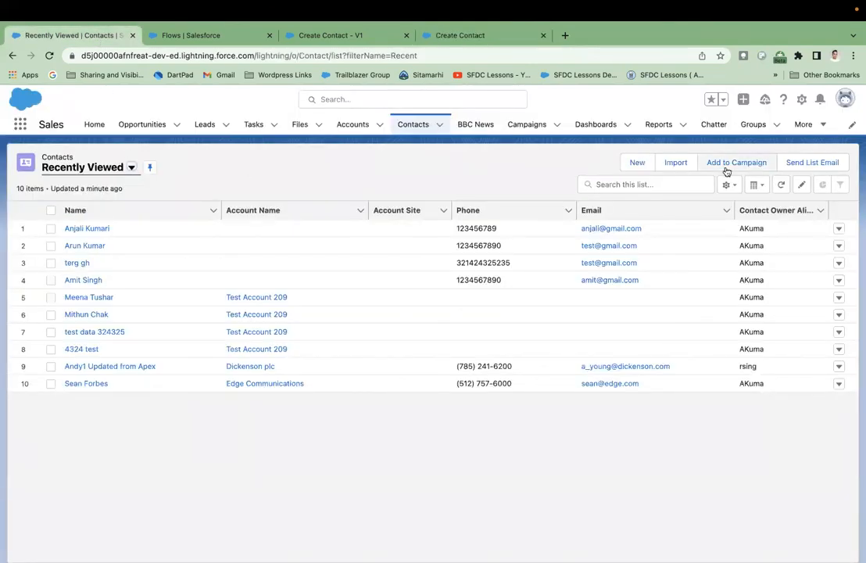
- Refresh the Contacts list, review the new contact's Details, and return to Flow Builder
{"action": "left_click", "coordinate": [780, 185]}
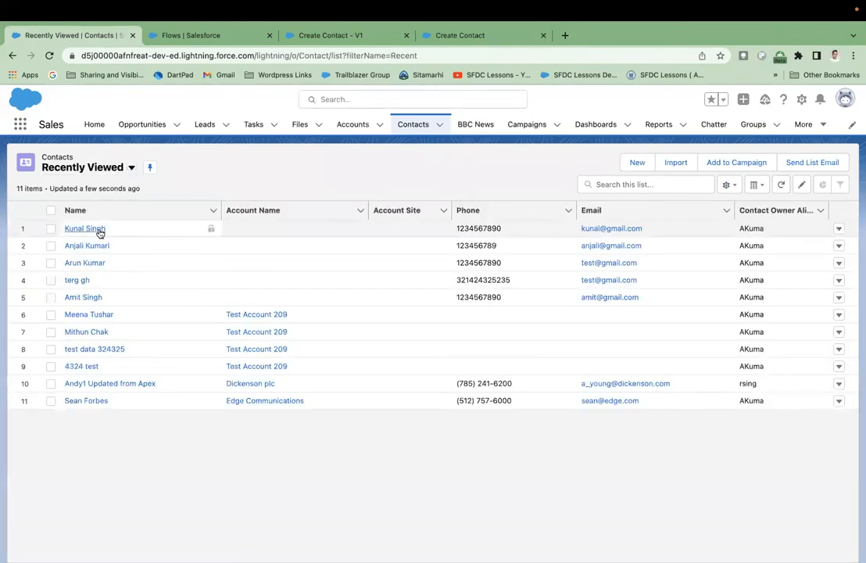
{"action": "left_click", "coordinate": [96, 229]}
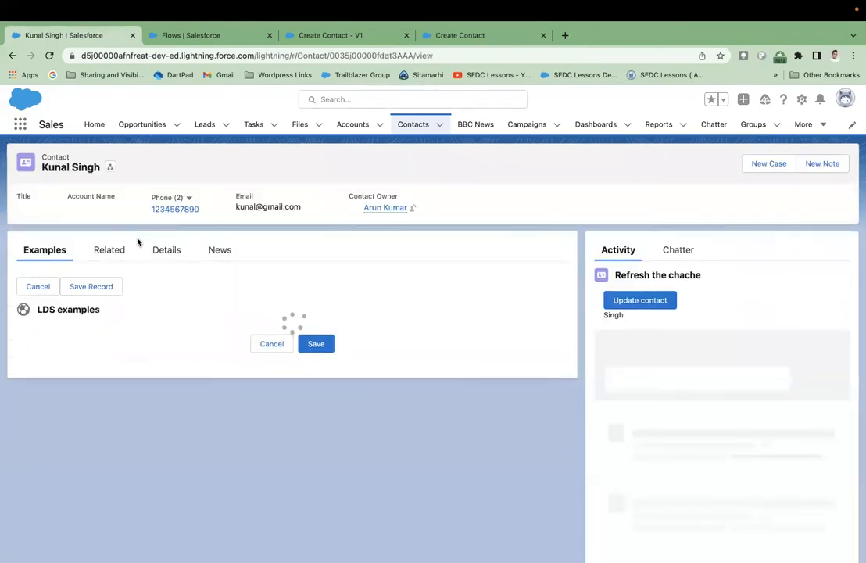
{"action": "left_click", "coordinate": [166, 250]}
{"action": "scroll", "coordinate": [161, 356], "scroll_direction": "down", "scroll_amount": 1}
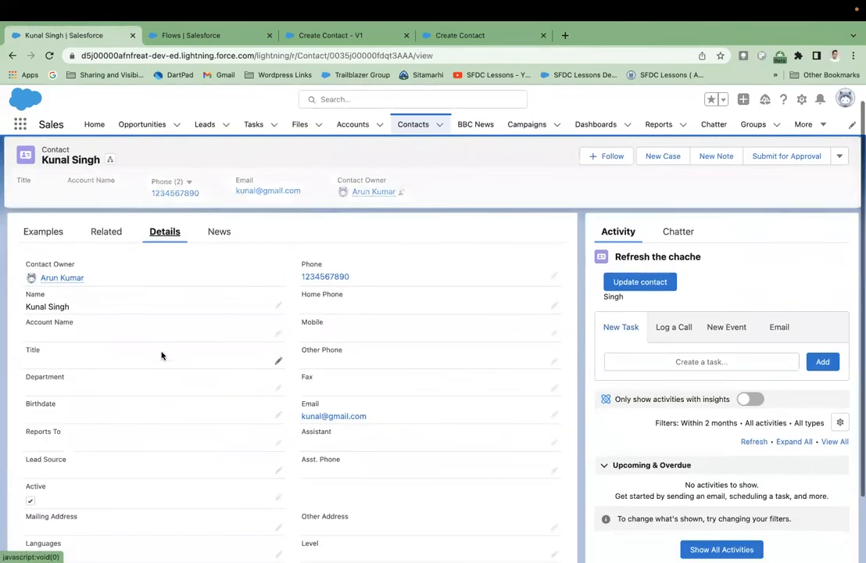
{"action": "scroll", "coordinate": [162, 355], "scroll_direction": "down", "scroll_amount": 1}
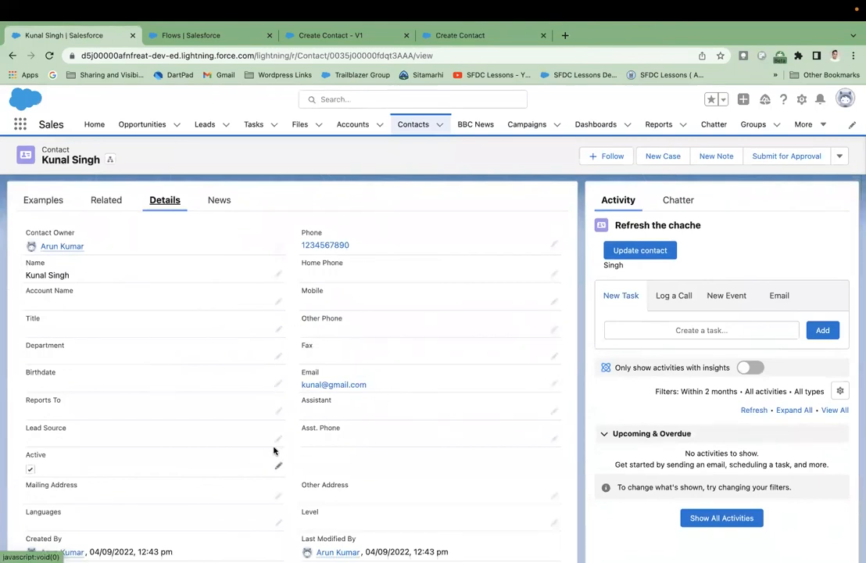
{"action": "scroll", "coordinate": [274, 450], "scroll_direction": "down", "scroll_amount": 2}
{"action": "scroll", "coordinate": [274, 450], "scroll_direction": "up", "scroll_amount": 3}
{"action": "left_click", "coordinate": [344, 35]}
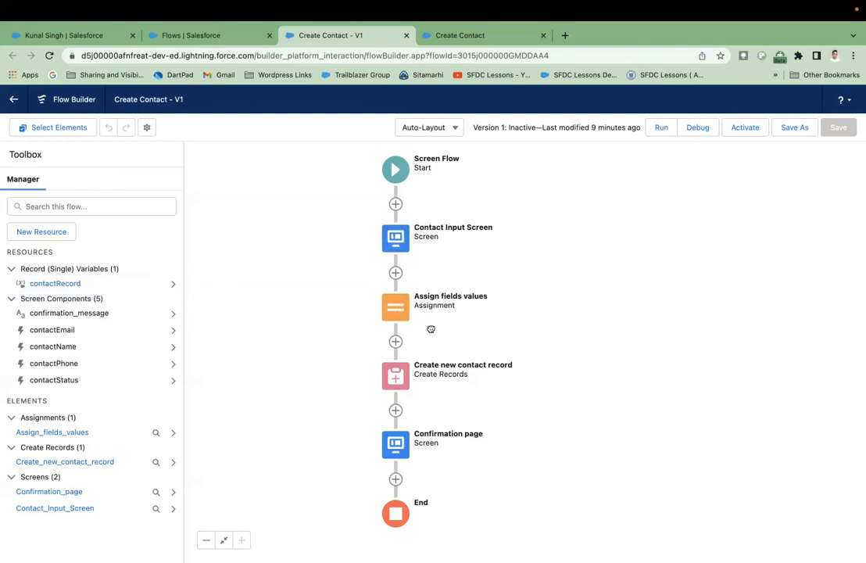
{"action": "scroll", "coordinate": [431, 305], "scroll_direction": "down", "scroll_amount": 2}
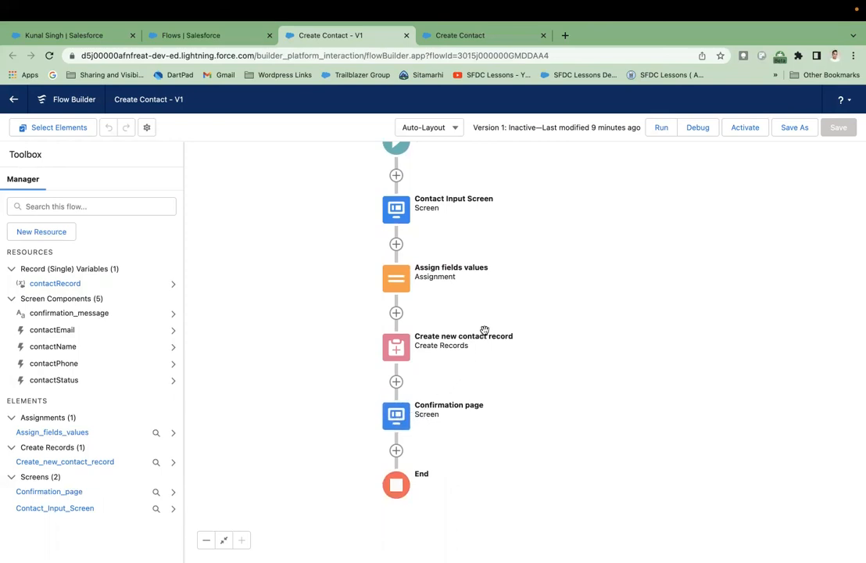
{"action": "left_click_drag", "start_coordinate": [506, 291], "coordinate": [507, 309]}
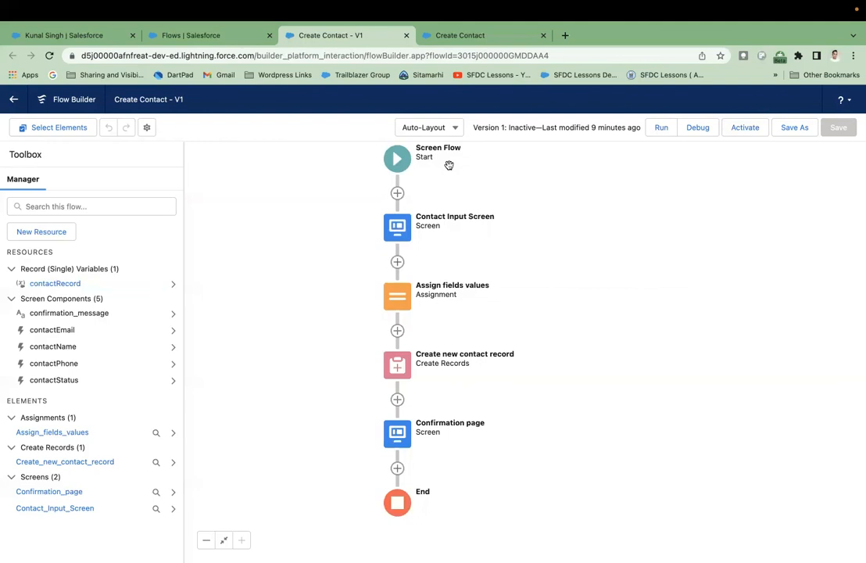
{"action": "left_click_drag", "start_coordinate": [559, 156], "coordinate": [555, 186]}
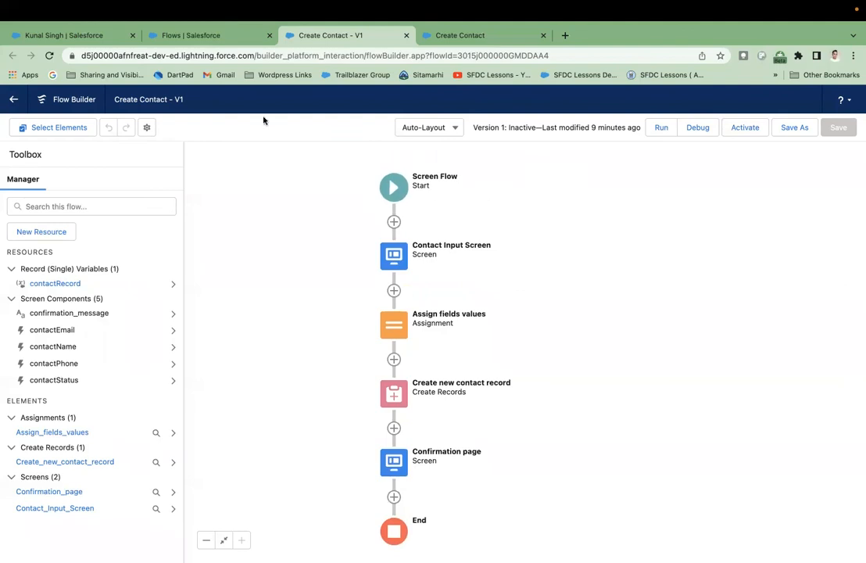
{"action": "left_click_drag", "start_coordinate": [435, 222], "coordinate": [455, 206]}
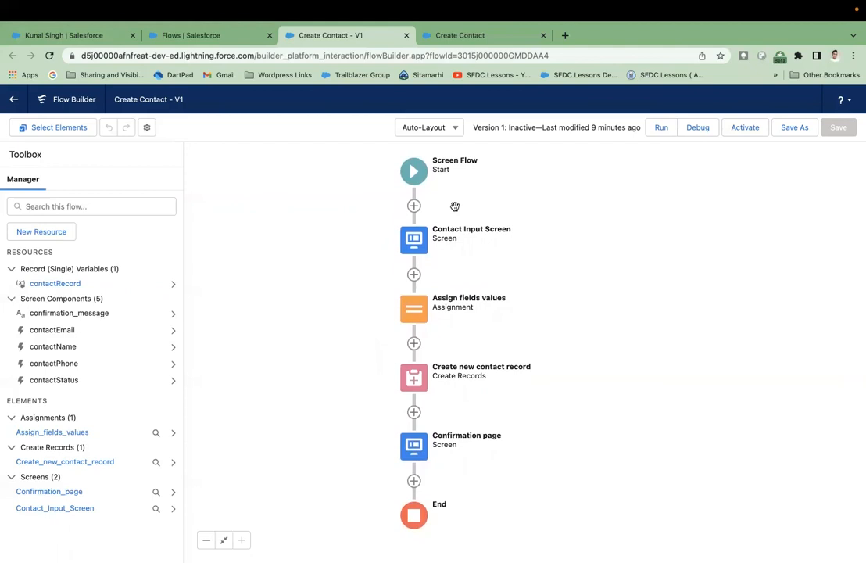